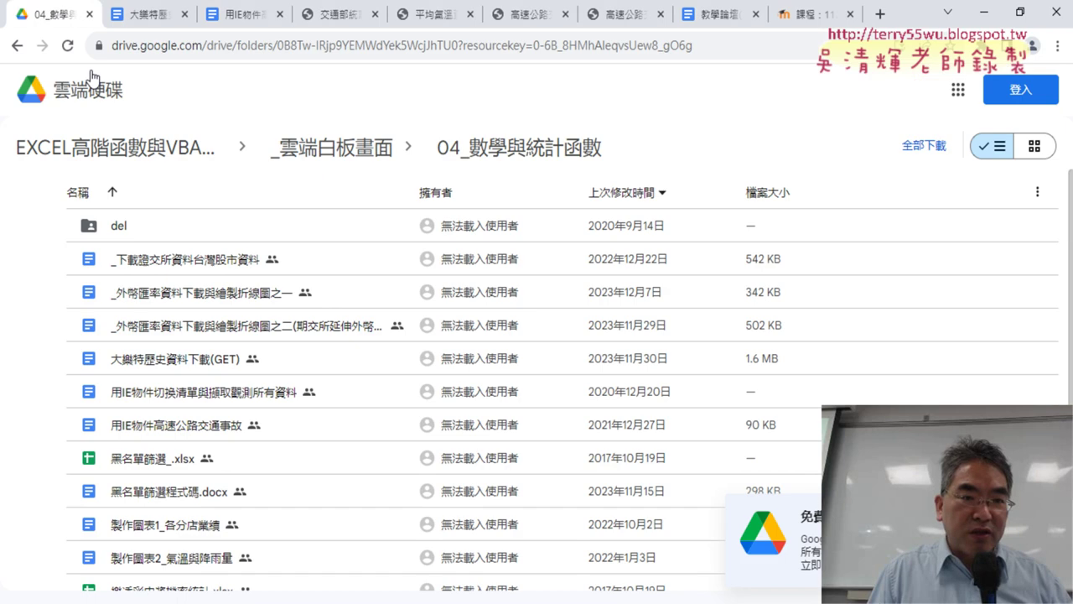
Open the _外幣匯率資料下載與繪製折線圖之一 document from the 04_數學與統計函數 Drive folder, closing a stray tab.
{"action": "scroll", "coordinate": [356, 383], "scroll_direction": "down", "scroll_amount": 1}
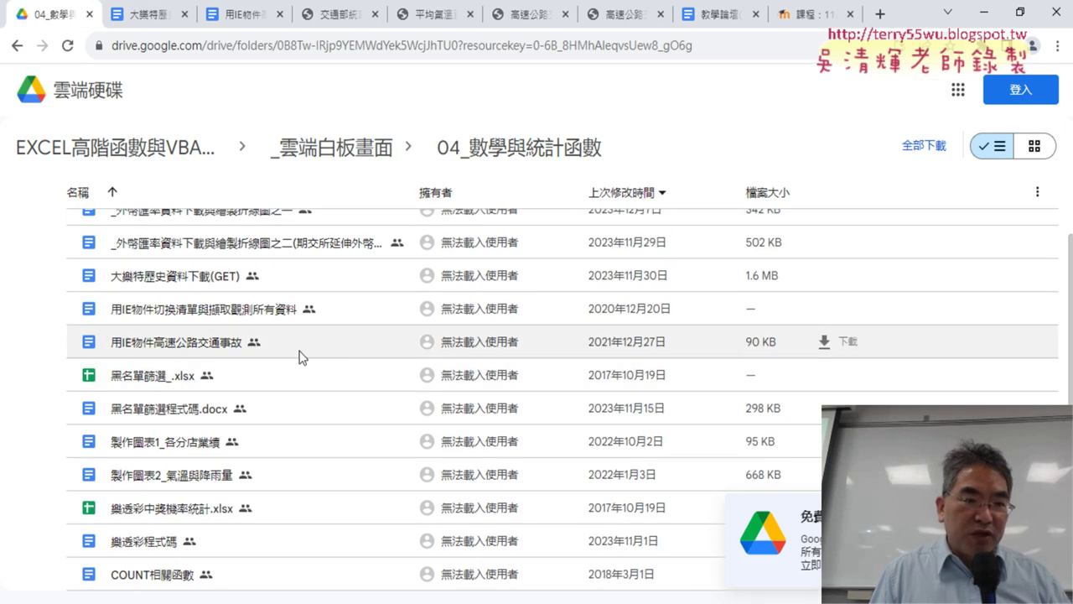
{"action": "double_click", "coordinate": [280, 318]}
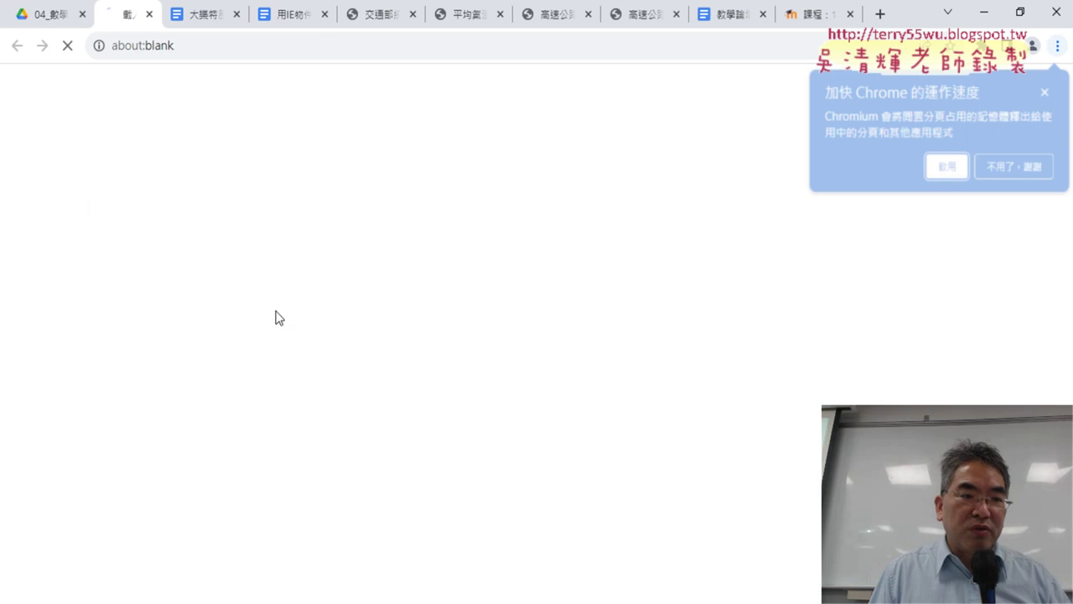
{"action": "left_click", "coordinate": [165, 15]}
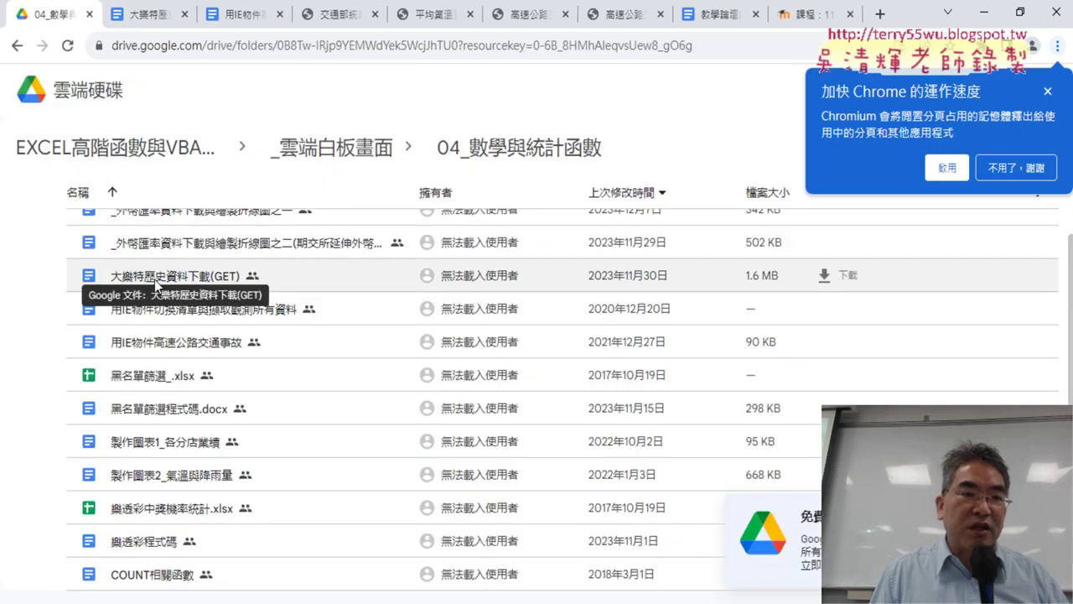
{"action": "scroll", "coordinate": [154, 279], "scroll_direction": "up", "scroll_amount": 1}
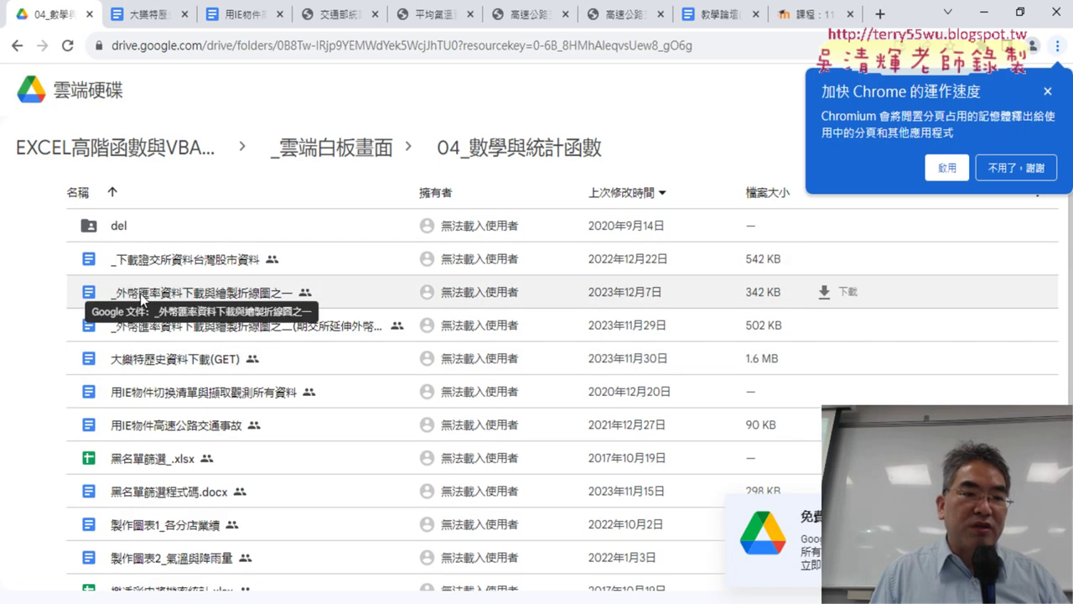
{"action": "double_click", "coordinate": [193, 292]}
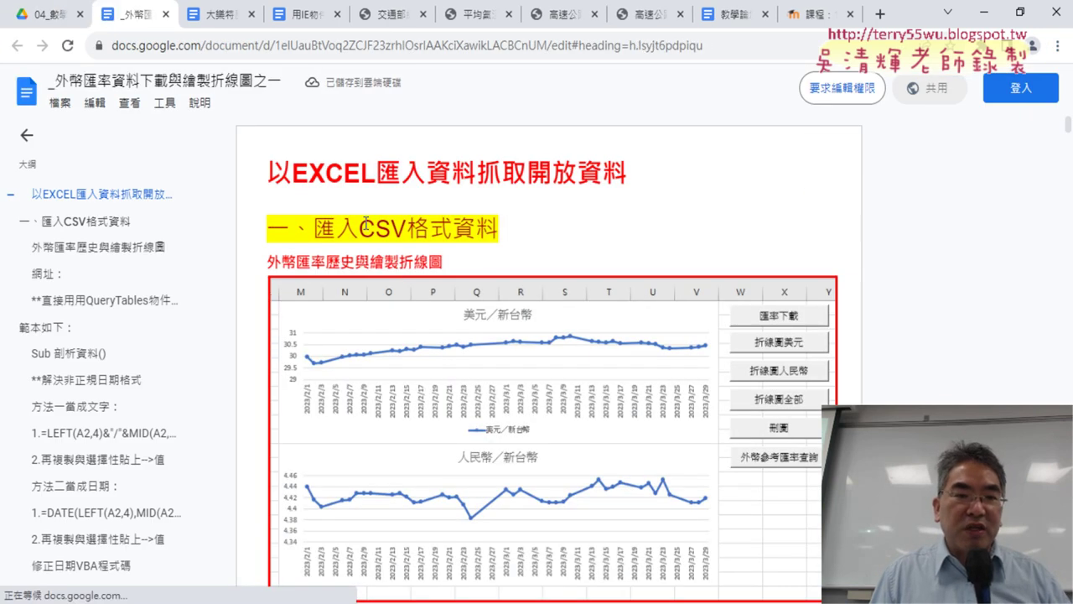
Highlight 'CSV格式資料' in the heading and select the Sub 匯率下載 macro code.
{"action": "left_click_drag", "start_coordinate": [359, 224], "coordinate": [494, 216]}
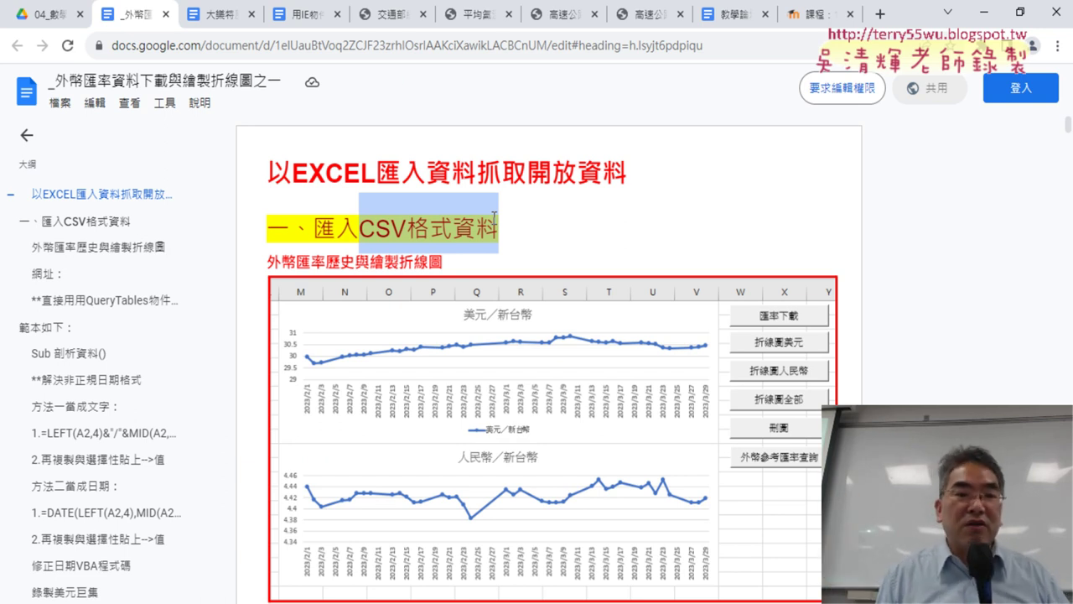
{"action": "scroll", "coordinate": [895, 255], "scroll_direction": "down", "scroll_amount": 2}
{"action": "scroll", "coordinate": [894, 251], "scroll_direction": "down", "scroll_amount": 10}
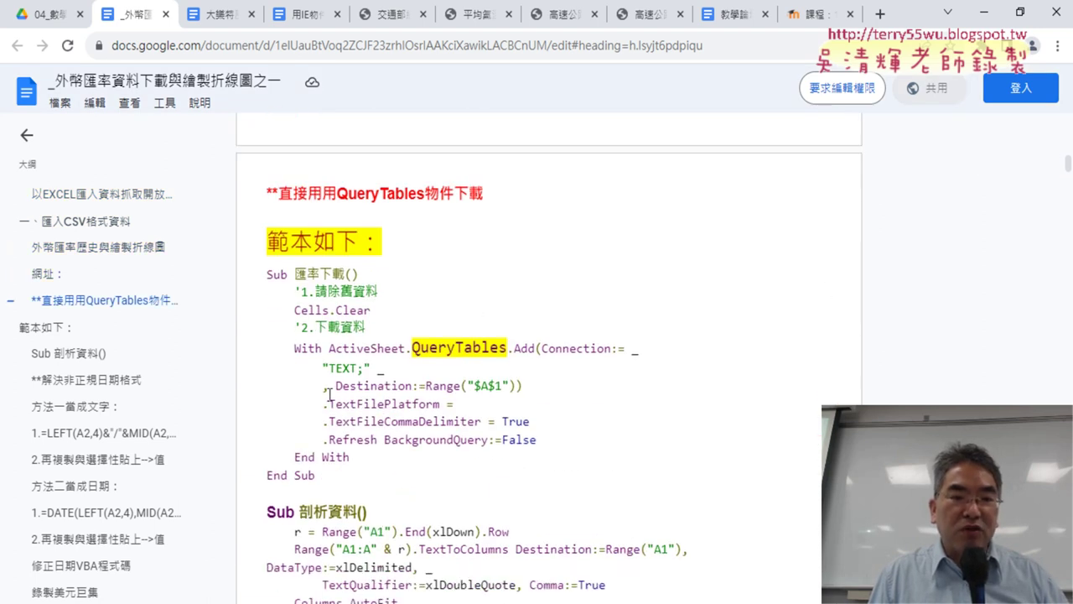
{"action": "left_click_drag", "start_coordinate": [267, 274], "coordinate": [319, 476]}
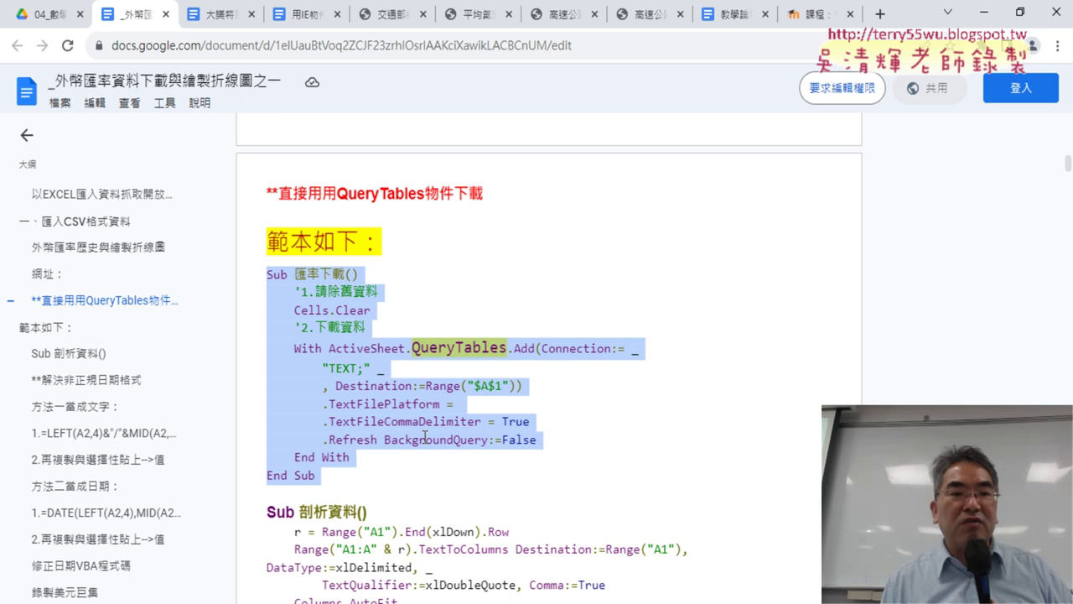
{"action": "scroll", "coordinate": [358, 332], "scroll_direction": "down", "scroll_amount": 1}
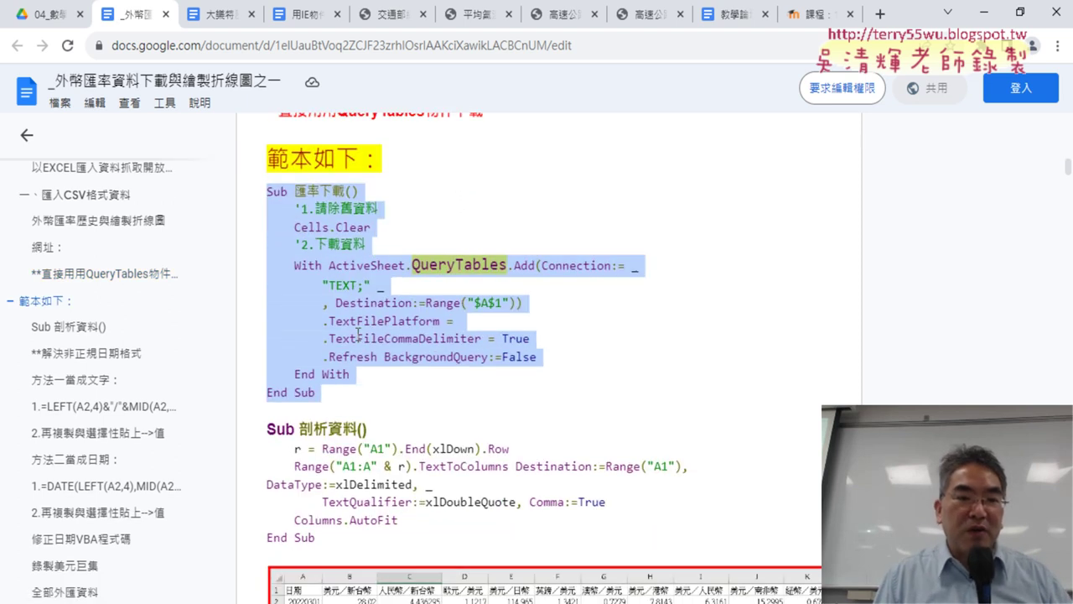
{"action": "left_click", "coordinate": [363, 285]}
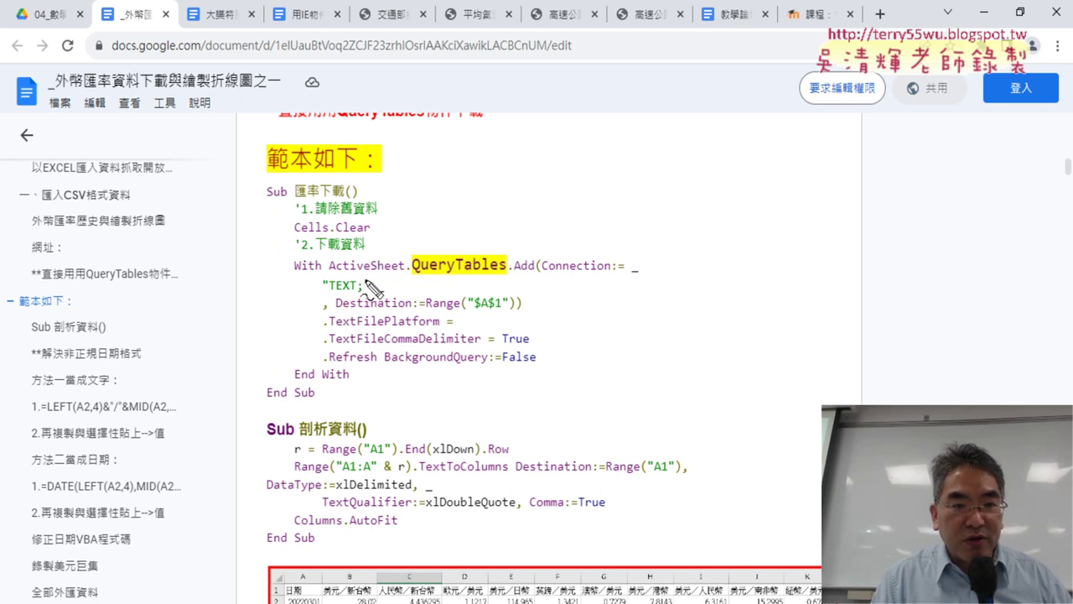
Circle the quote after TEXT; in red, erase it, and switch to 大樂特歷史資料下載(GET).
{"action": "left_click_drag", "start_coordinate": [366, 286], "coordinate": [367, 303]}
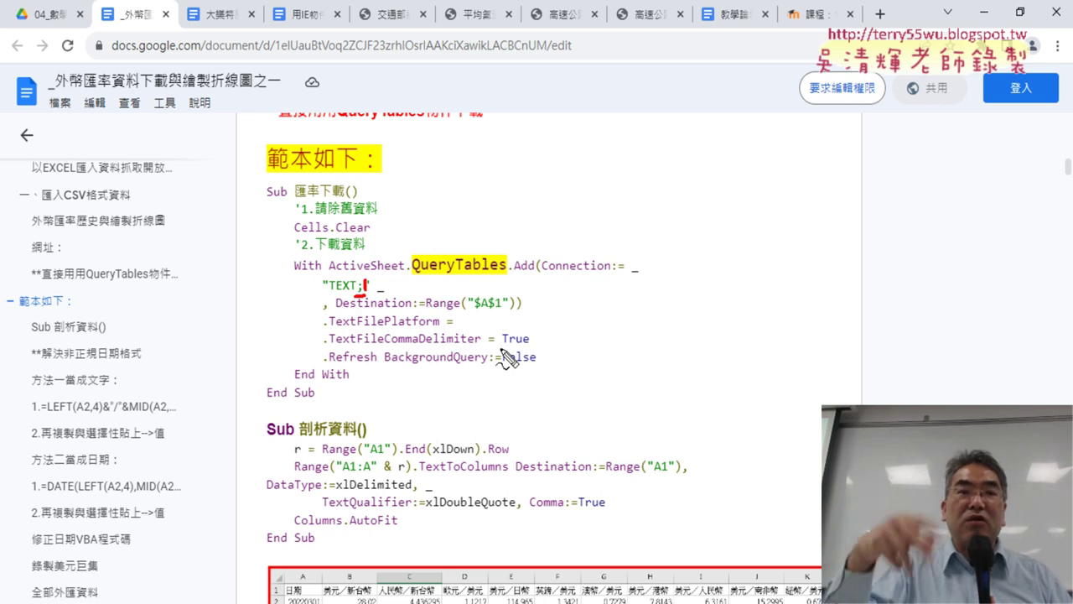
{"action": "key", "text": "Escape"}
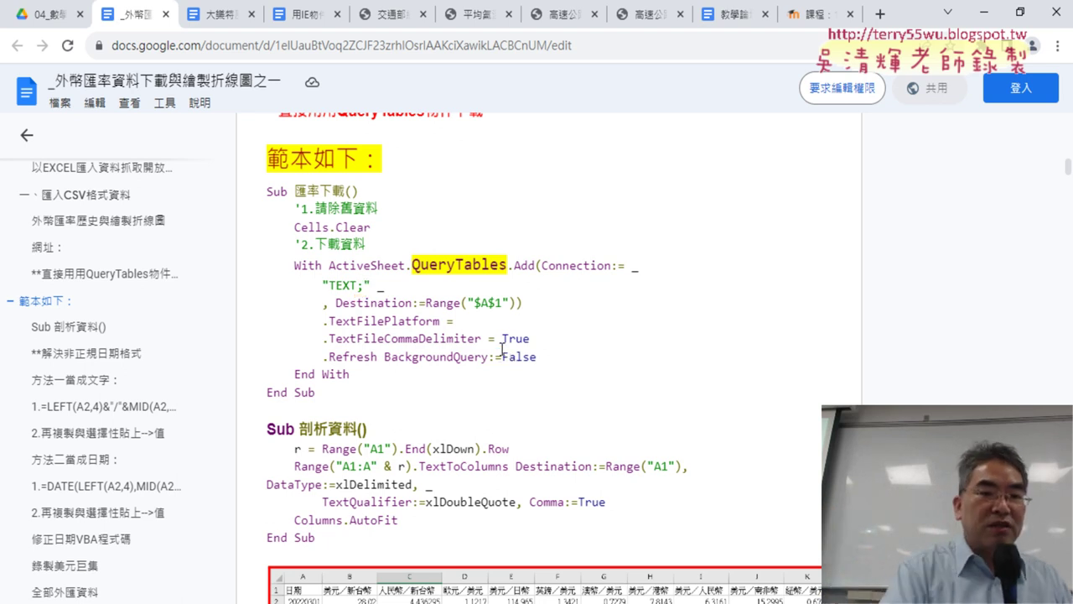
{"action": "key", "text": "ctrl+Tab"}
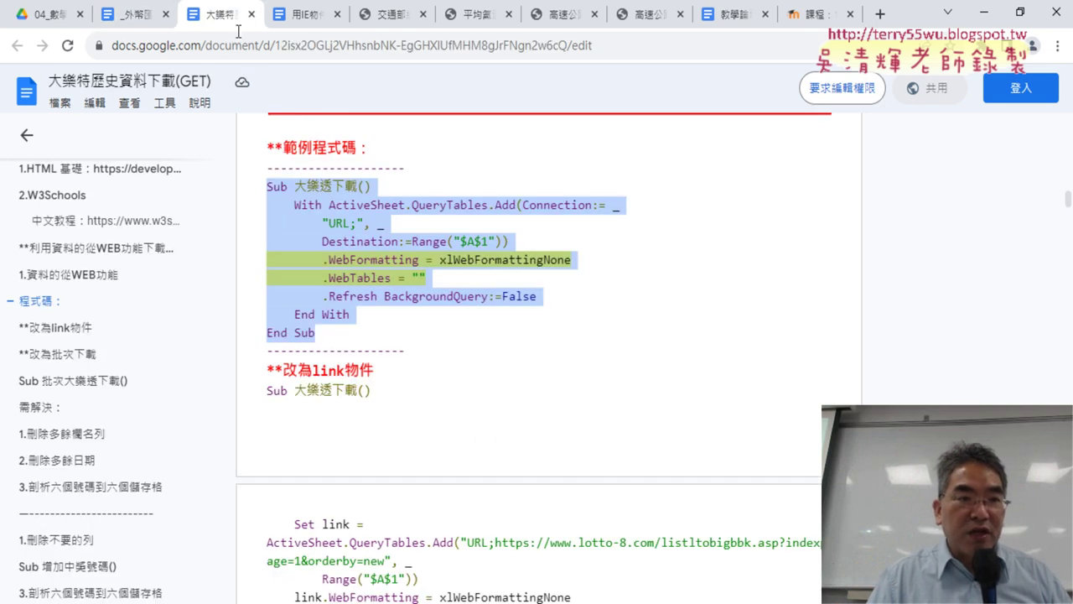
Deselect the code, scroll up to the Web query screenshot, then return to the Drive folder.
{"action": "left_click", "coordinate": [485, 269]}
{"action": "scroll", "coordinate": [503, 252], "scroll_direction": "up", "scroll_amount": 2}
{"action": "scroll", "coordinate": [520, 243], "scroll_direction": "up", "scroll_amount": 5}
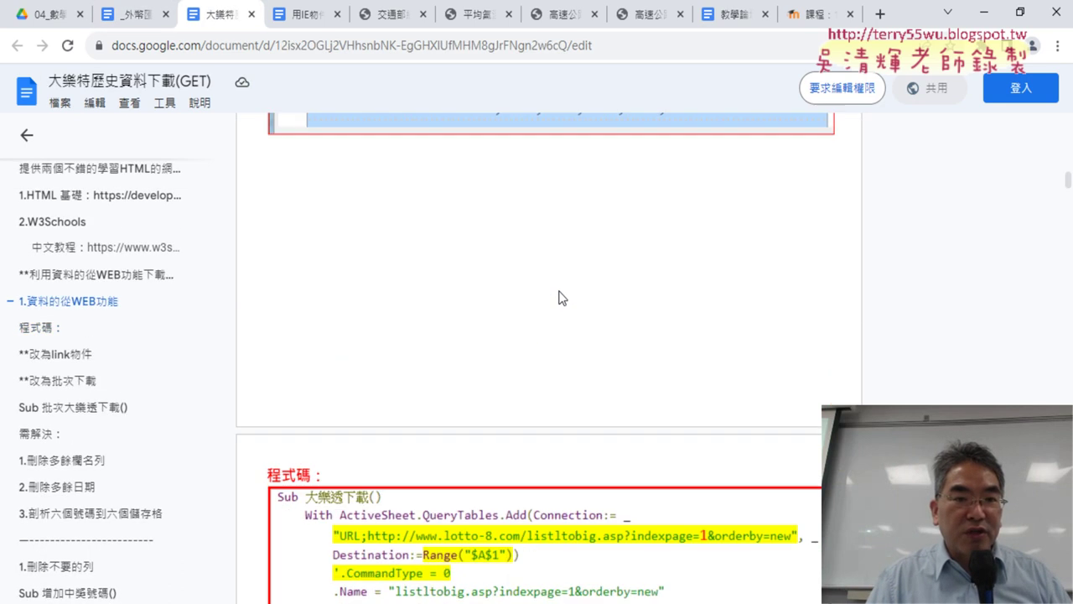
{"action": "scroll", "coordinate": [531, 210], "scroll_direction": "up", "scroll_amount": 5}
{"action": "scroll", "coordinate": [541, 213], "scroll_direction": "up", "scroll_amount": 3}
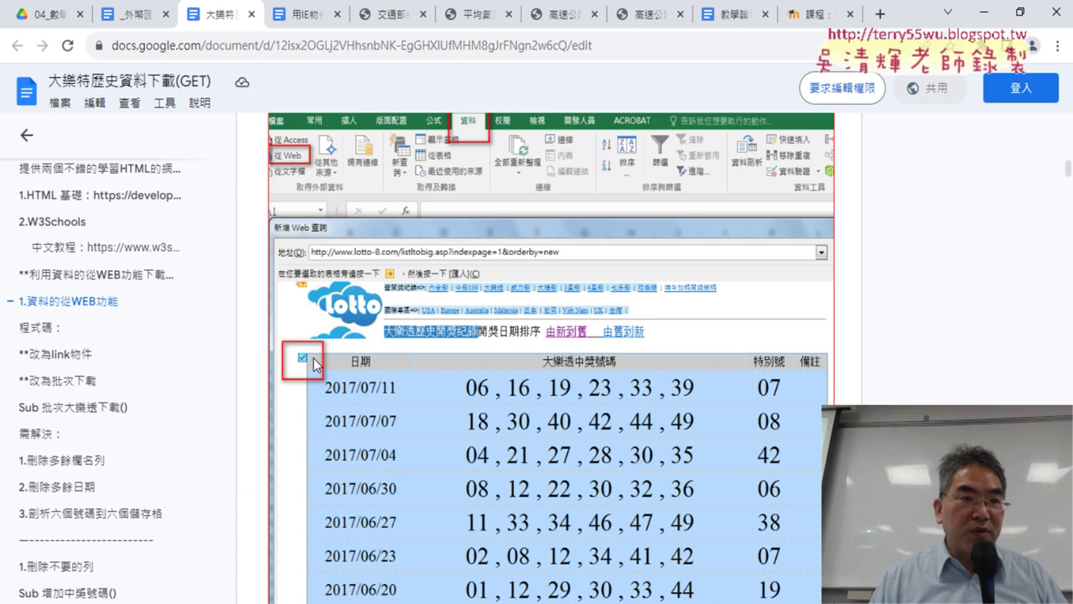
{"action": "left_click", "coordinate": [48, 25]}
Open 用IE物件高速公路交通事故 and follow its 交通部統計查詢網 link to stat.motc.gov.tw in a new tab.
{"action": "scroll", "coordinate": [458, 400], "scroll_direction": "down", "scroll_amount": 1}
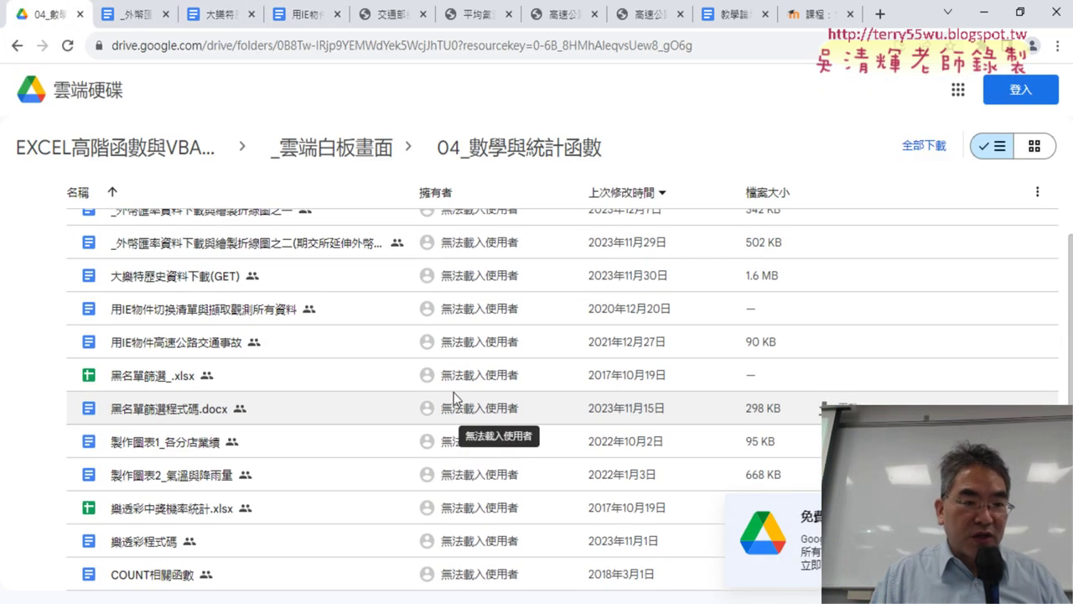
{"action": "scroll", "coordinate": [455, 396], "scroll_direction": "down", "scroll_amount": 1}
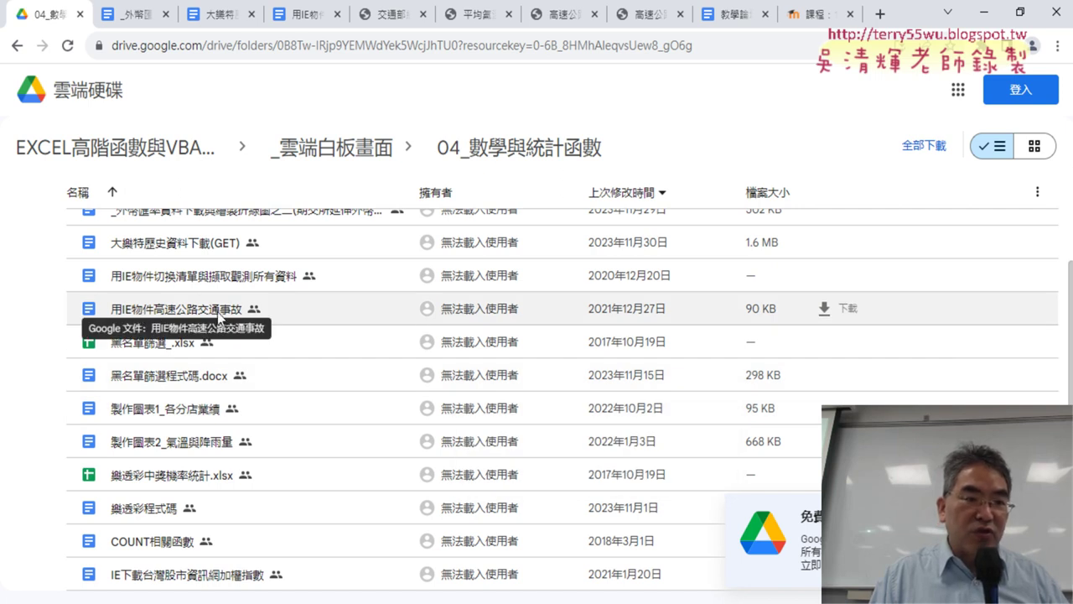
{"action": "double_click", "coordinate": [222, 310]}
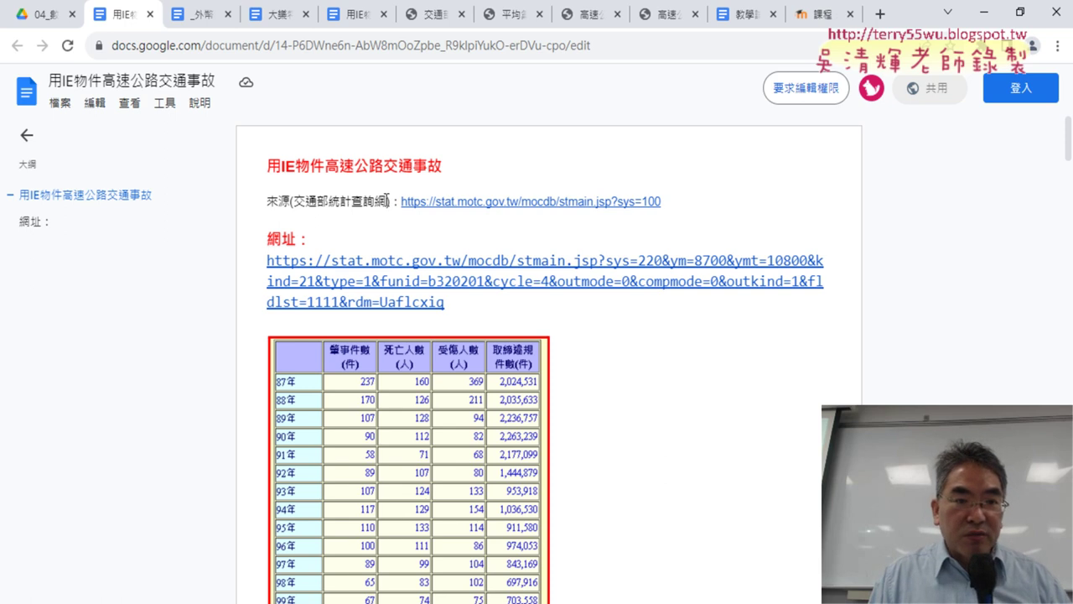
{"action": "left_click_drag", "start_coordinate": [387, 201], "coordinate": [293, 201]}
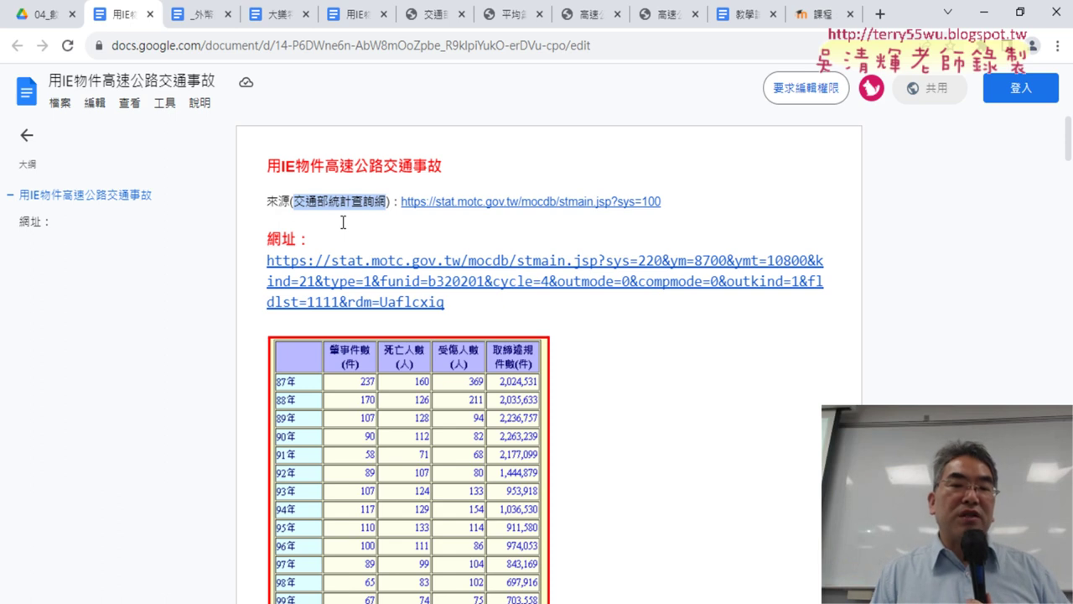
{"action": "left_click", "coordinate": [456, 201]}
{"action": "left_click", "coordinate": [474, 225]}
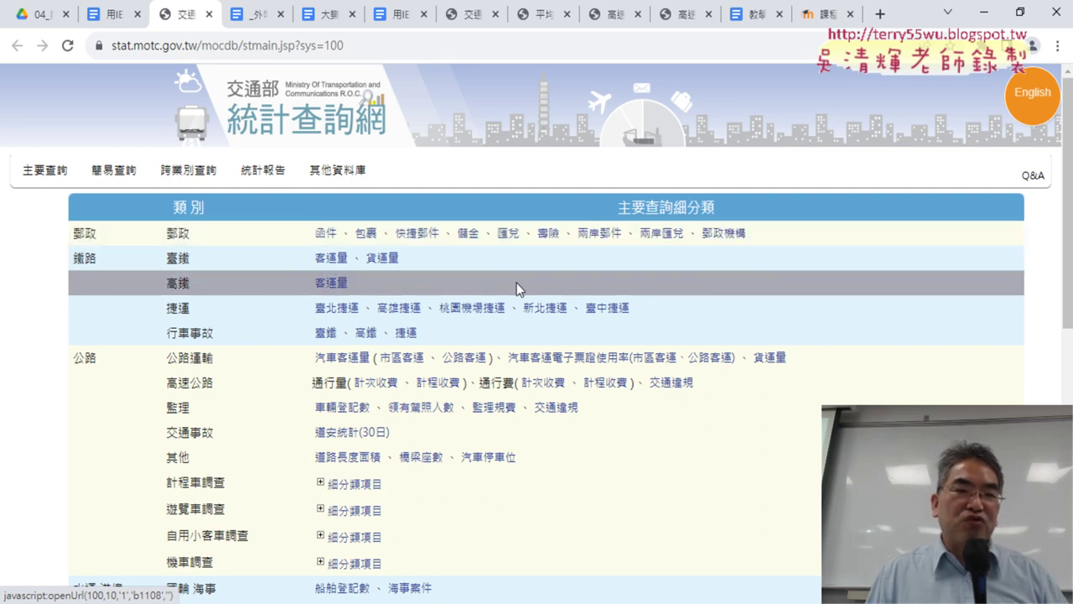
{"action": "left_click_drag", "start_coordinate": [134, 199], "coordinate": [206, 206]}
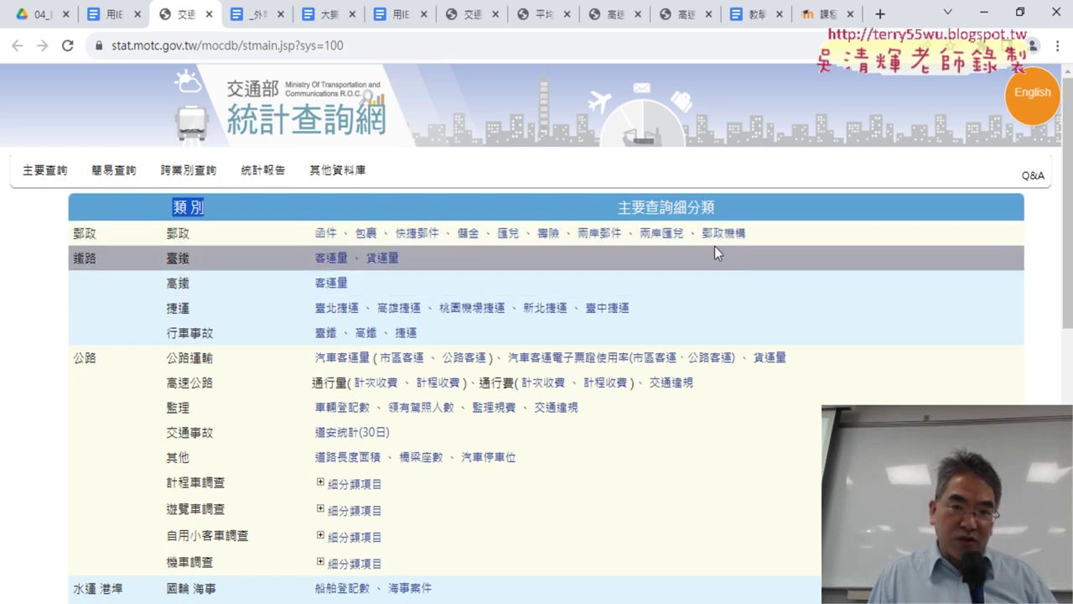
{"action": "scroll", "coordinate": [754, 281], "scroll_direction": "down", "scroll_amount": 1}
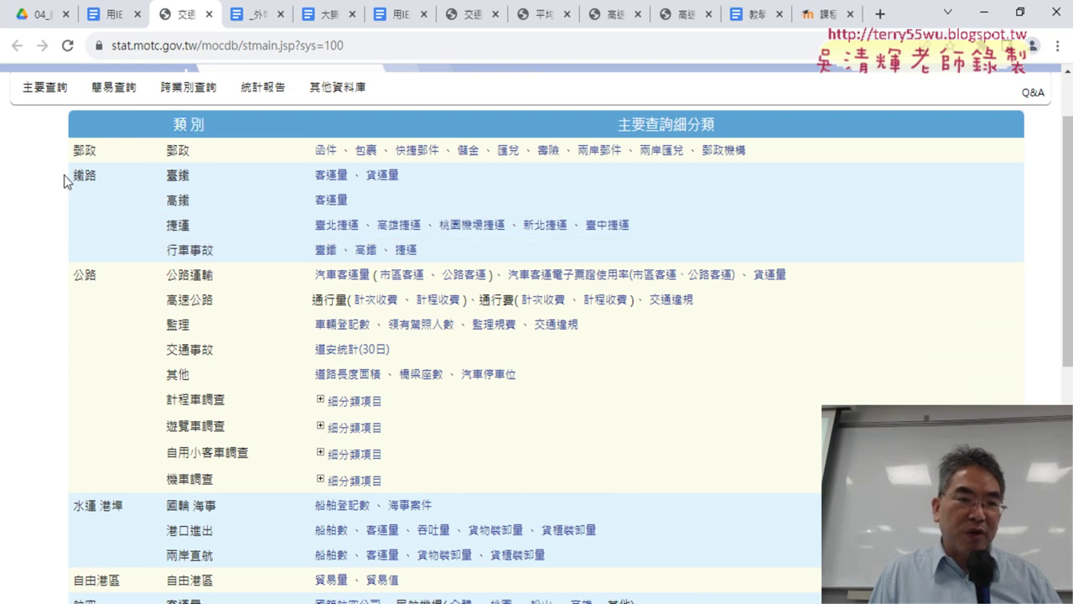
{"action": "left_click_drag", "start_coordinate": [64, 174], "coordinate": [99, 173]}
{"action": "left_click", "coordinate": [59, 234]}
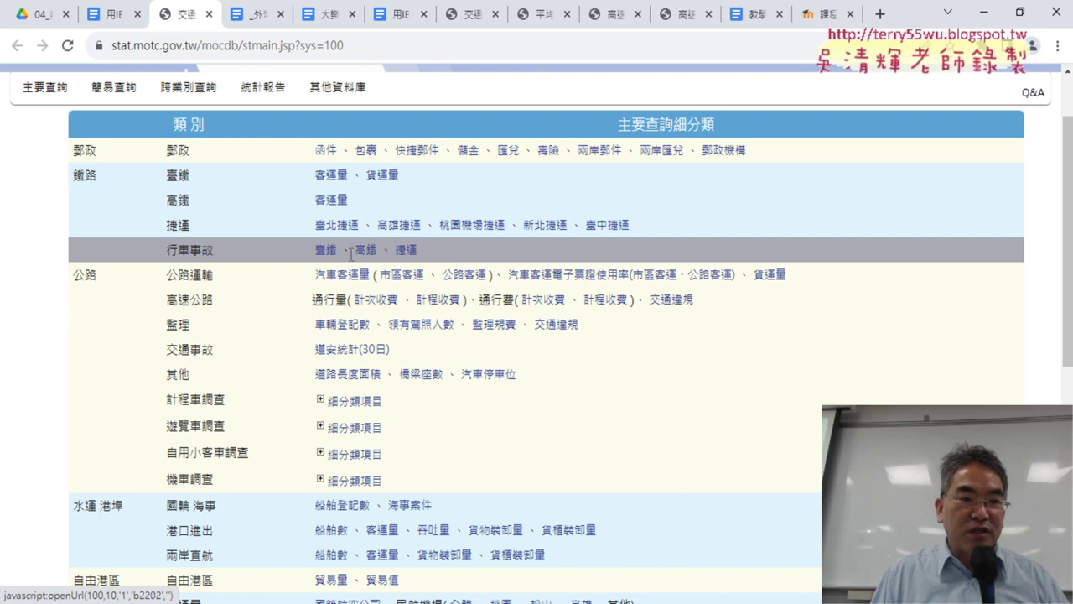
Locate and mark 交通事故 under 公路 in the 主要查詢 table, showing 道安統計(30日).
{"action": "scroll", "coordinate": [293, 262], "scroll_direction": "down", "scroll_amount": 1}
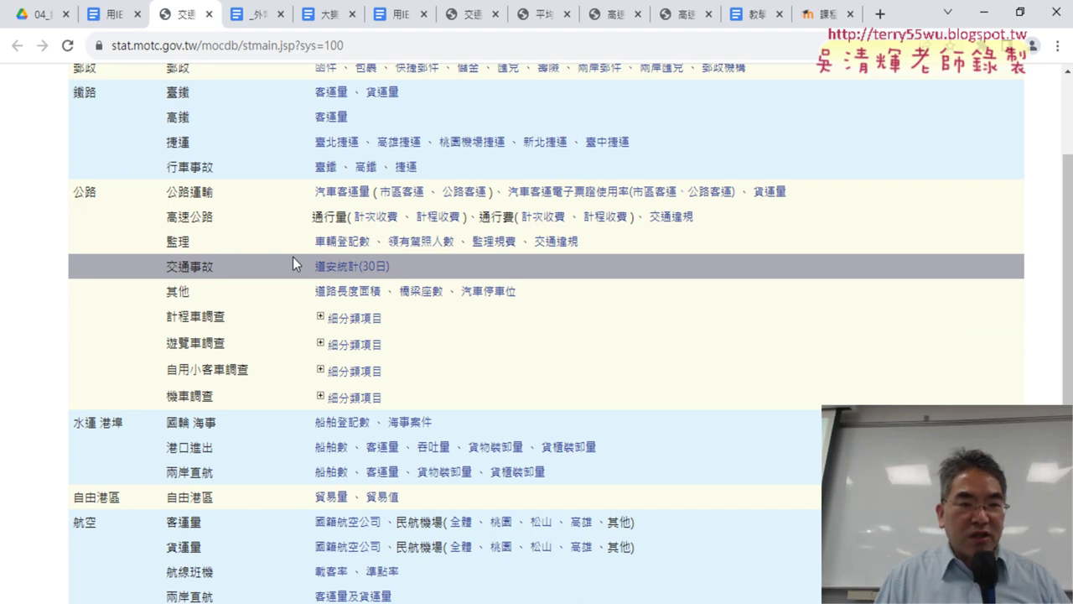
{"action": "scroll", "coordinate": [271, 273], "scroll_direction": "down", "scroll_amount": 1}
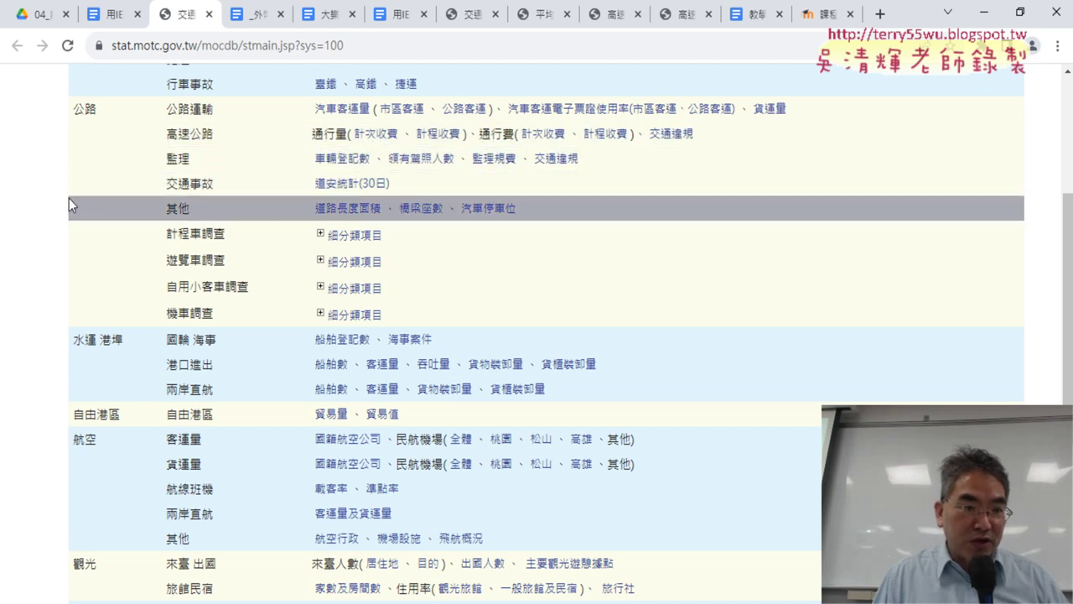
{"action": "scroll", "coordinate": [70, 205], "scroll_direction": "down", "scroll_amount": 3}
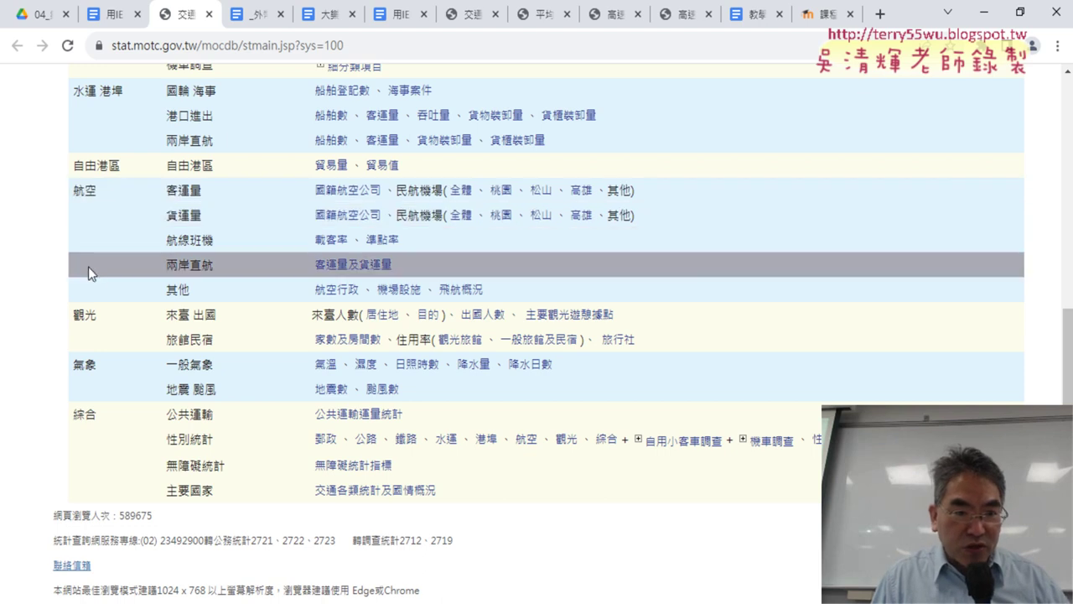
{"action": "scroll", "coordinate": [95, 273], "scroll_direction": "up", "scroll_amount": 2}
{"action": "scroll", "coordinate": [95, 273], "scroll_direction": "up", "scroll_amount": 1}
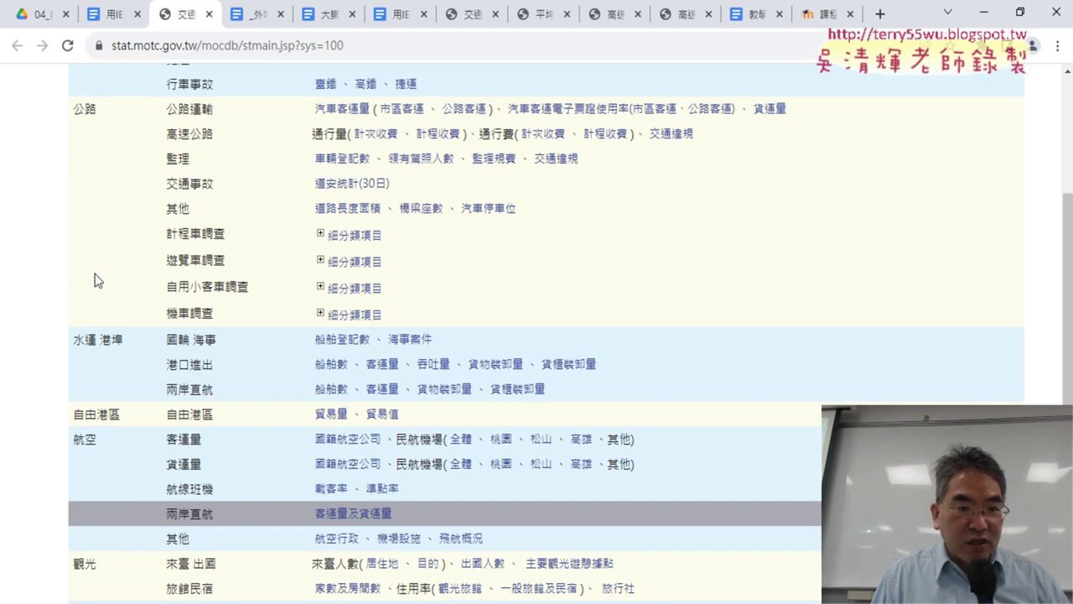
{"action": "scroll", "coordinate": [94, 273], "scroll_direction": "up", "scroll_amount": 1}
{"action": "scroll", "coordinate": [95, 273], "scroll_direction": "up", "scroll_amount": 2}
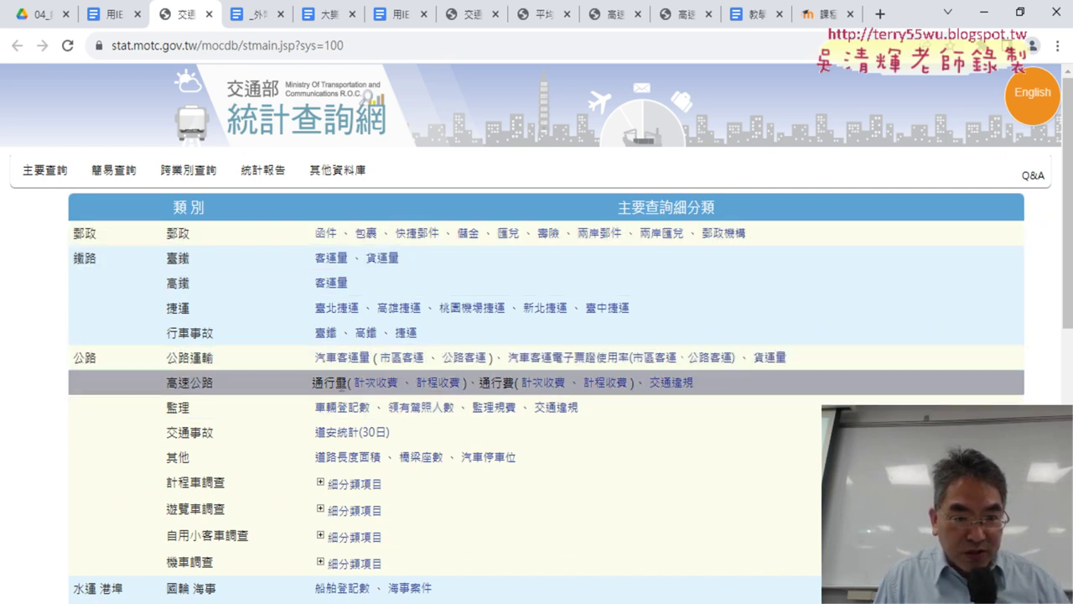
{"action": "scroll", "coordinate": [187, 403], "scroll_direction": "down", "scroll_amount": 1}
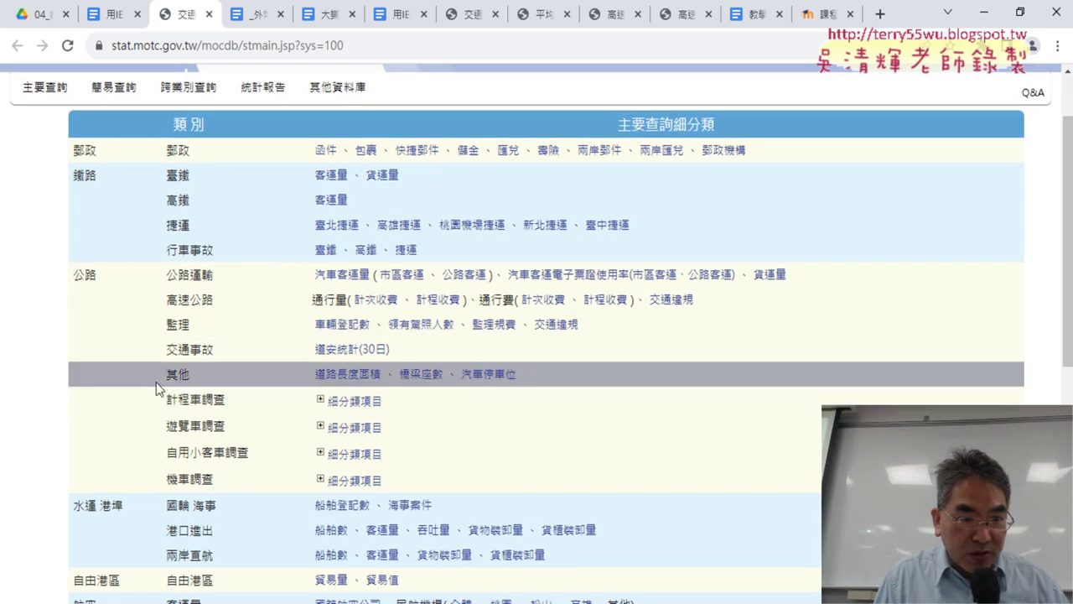
{"action": "left_click_drag", "start_coordinate": [167, 350], "coordinate": [222, 349]}
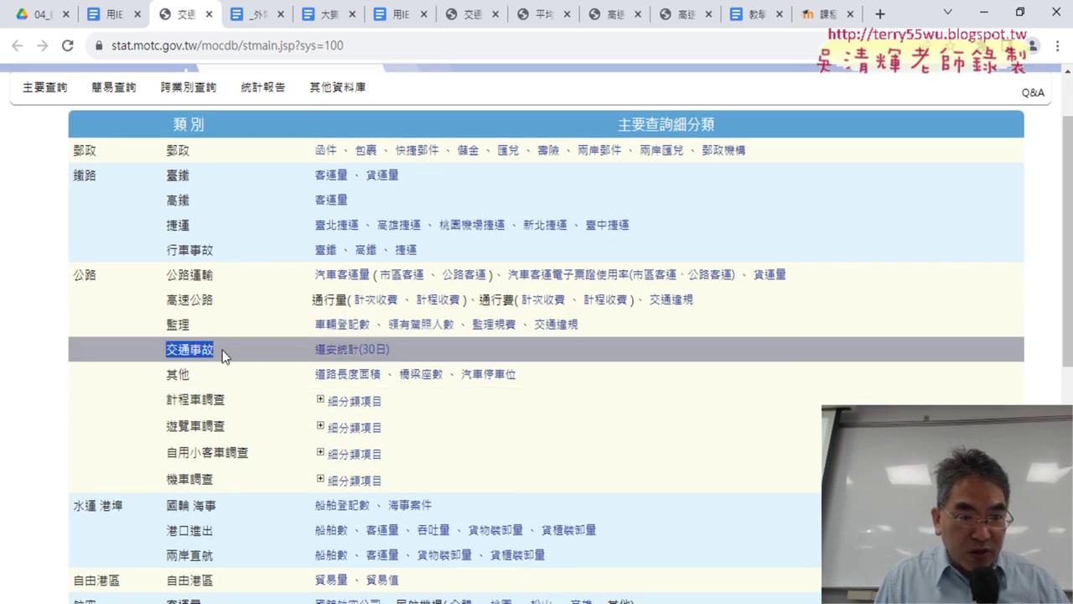
Open the 道安統計(30日) query and review its 97年1月–112年9月 form with all counties checked.
{"action": "left_click", "coordinate": [344, 352]}
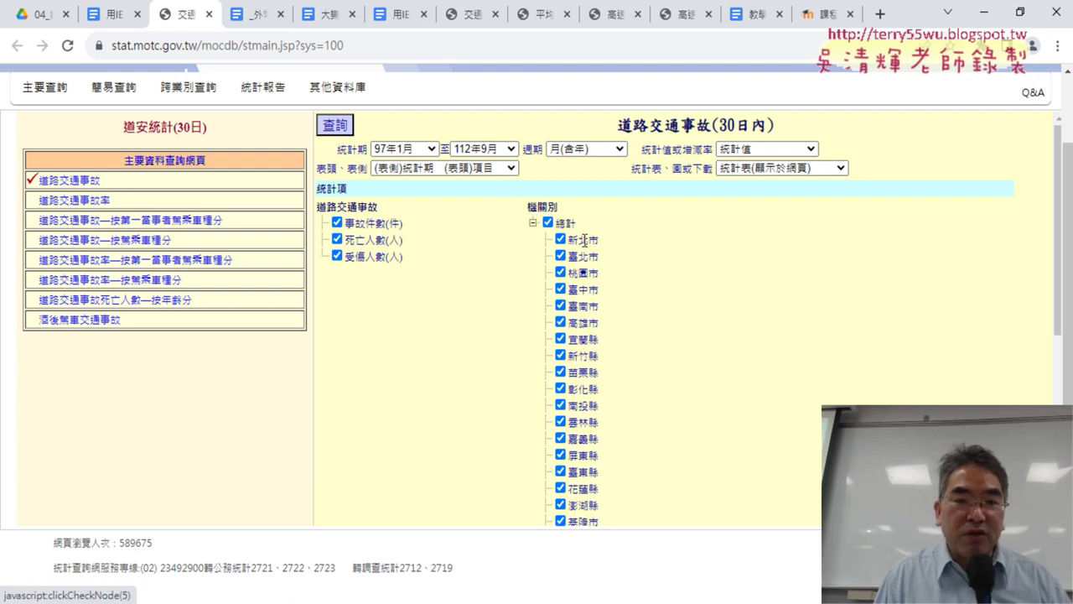
{"action": "scroll", "coordinate": [645, 266], "scroll_direction": "down", "scroll_amount": 2}
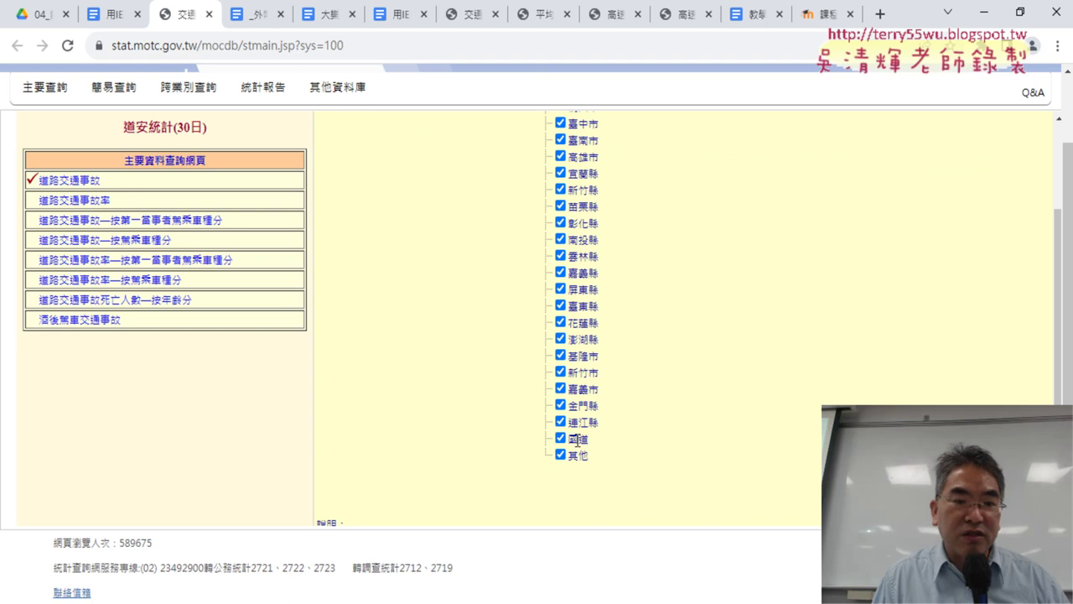
{"action": "scroll", "coordinate": [574, 437], "scroll_direction": "up", "scroll_amount": 1}
{"action": "scroll", "coordinate": [574, 436], "scroll_direction": "up", "scroll_amount": 3}
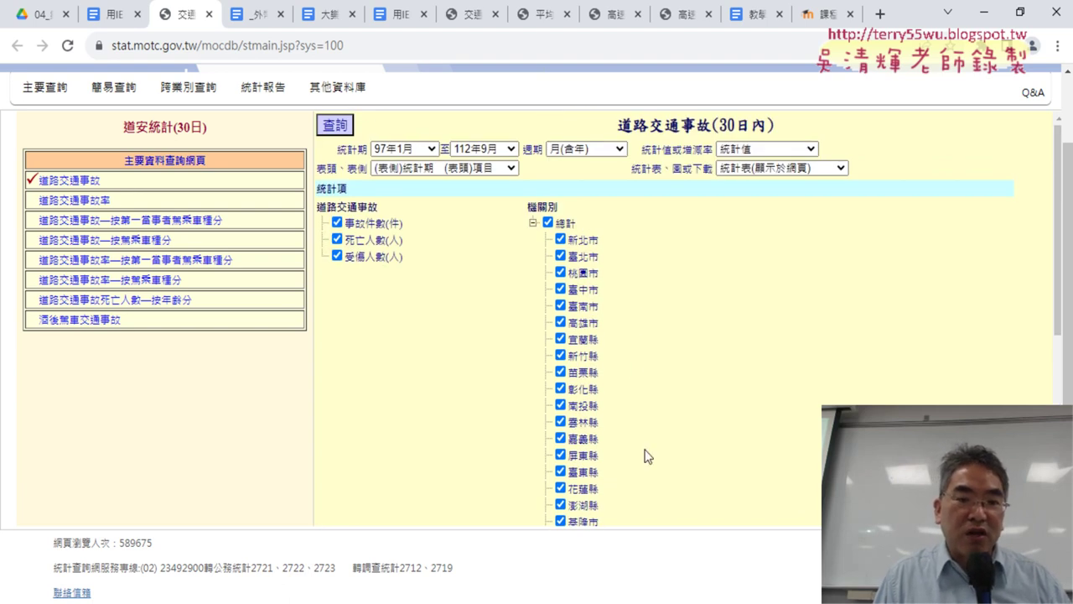
{"action": "scroll", "coordinate": [648, 456], "scroll_direction": "down", "scroll_amount": 3}
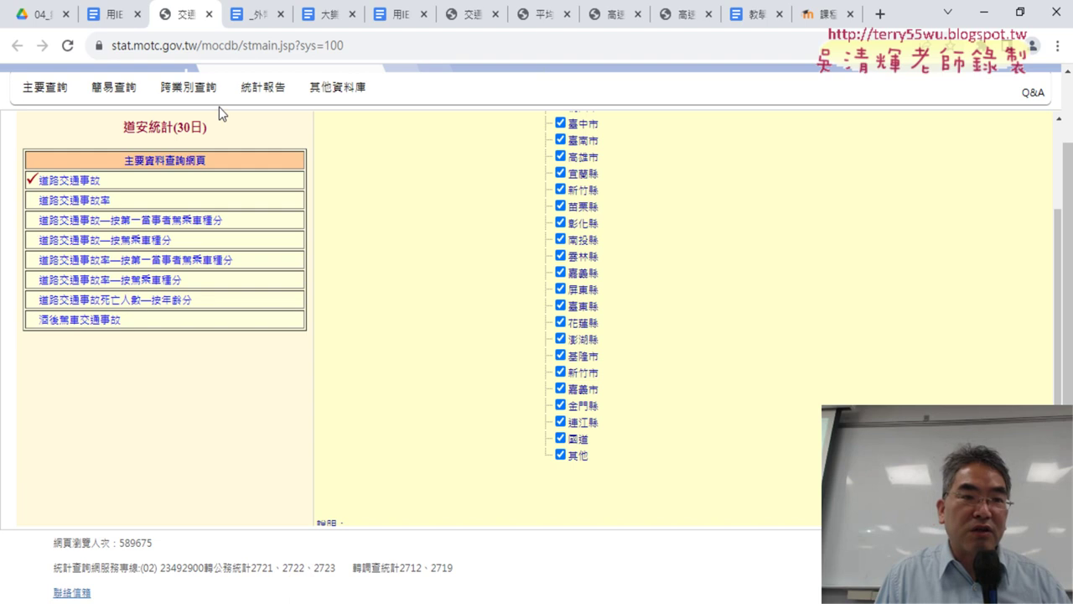
Open the Google Doc's 網址 link in a new tab and come back to the doc.
{"action": "left_click", "coordinate": [208, 14]}
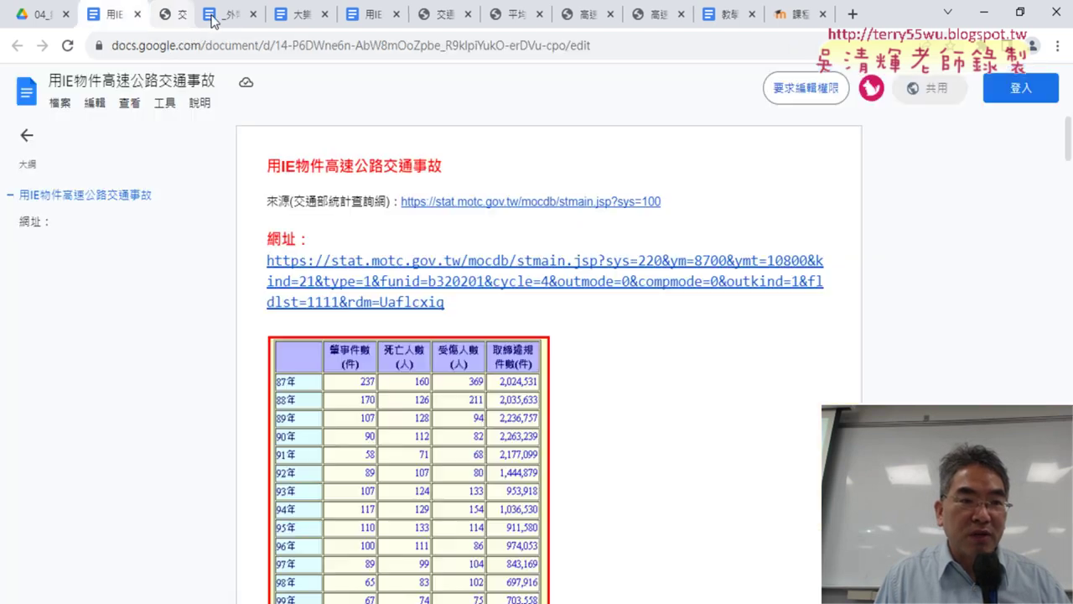
{"action": "left_click", "coordinate": [460, 279]}
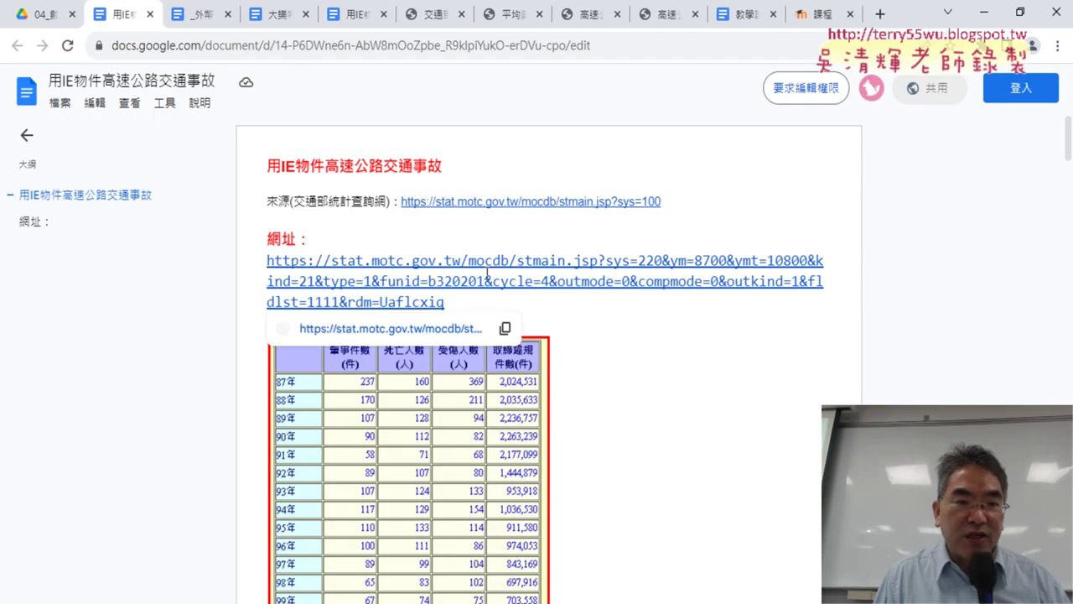
{"action": "left_click", "coordinate": [436, 329]}
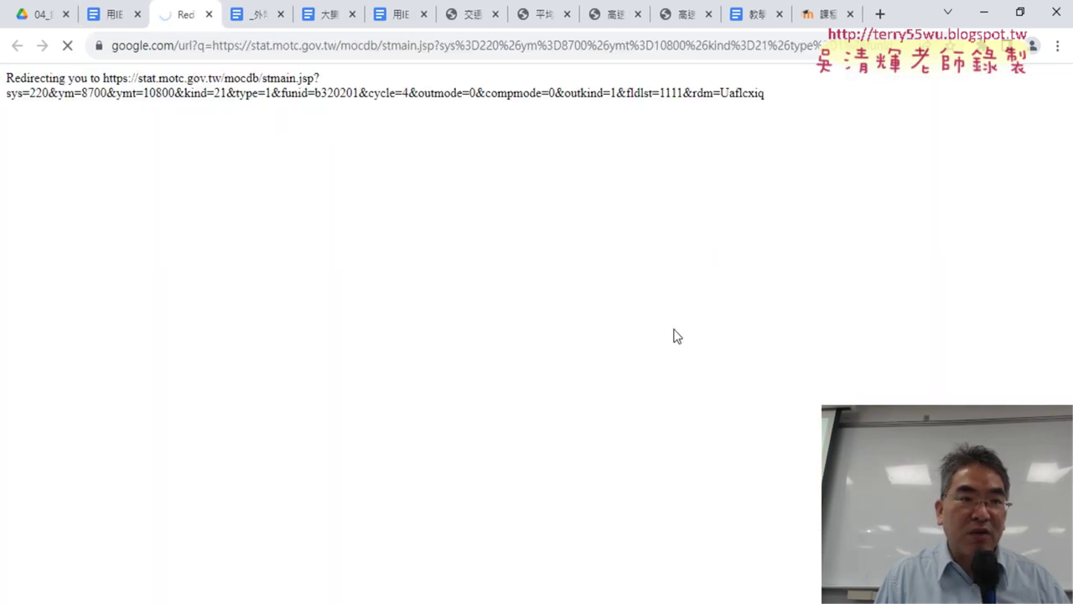
{"action": "left_click", "coordinate": [118, 16]}
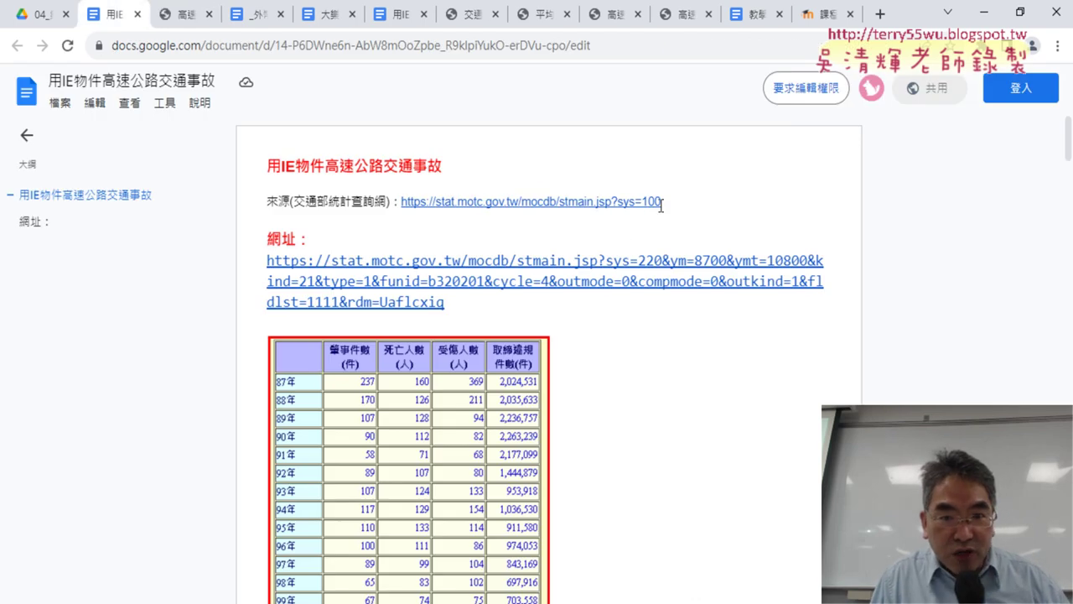
Highlight the sys=100 source link and its sys parameter, then go to the 高速公路交通事故 table page.
{"action": "left_click_drag", "start_coordinate": [660, 201], "coordinate": [433, 202]}
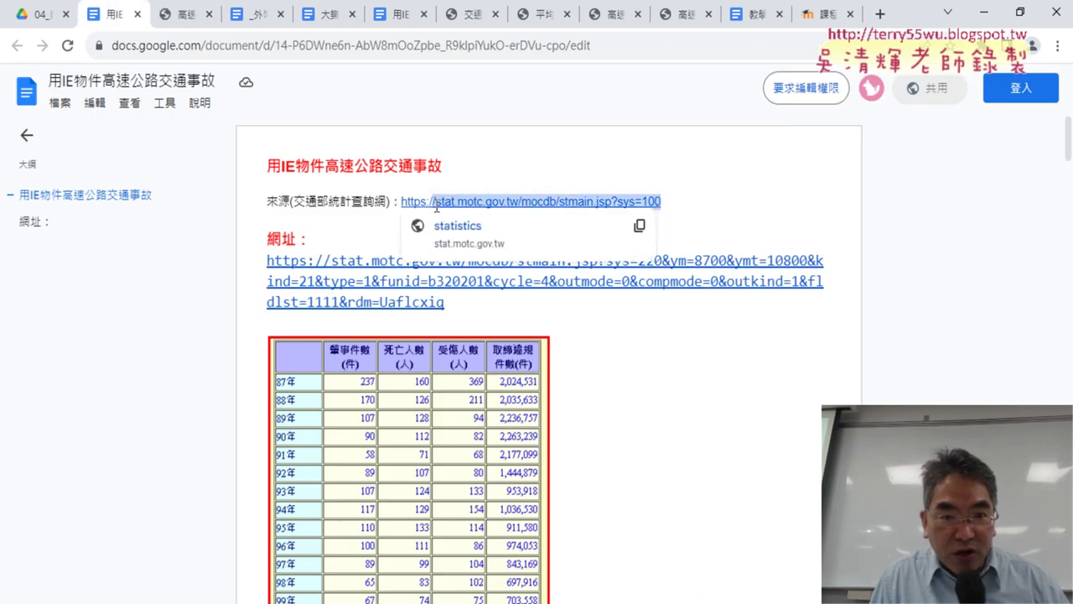
{"action": "left_click", "coordinate": [750, 255]}
{"action": "left_click_drag", "start_coordinate": [603, 258], "coordinate": [664, 260]}
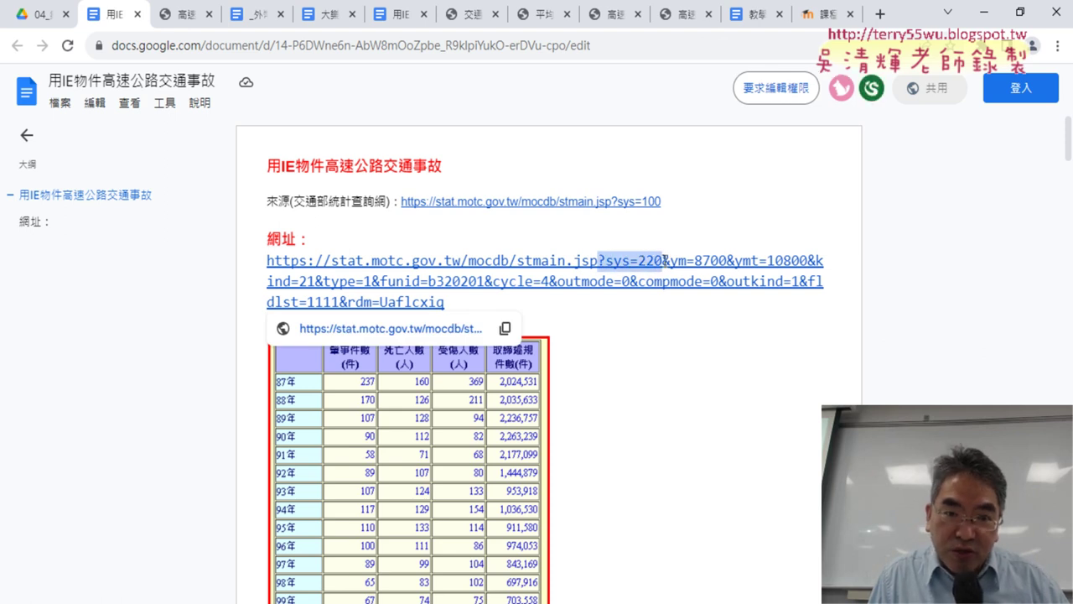
{"action": "left_click", "coordinate": [638, 260]}
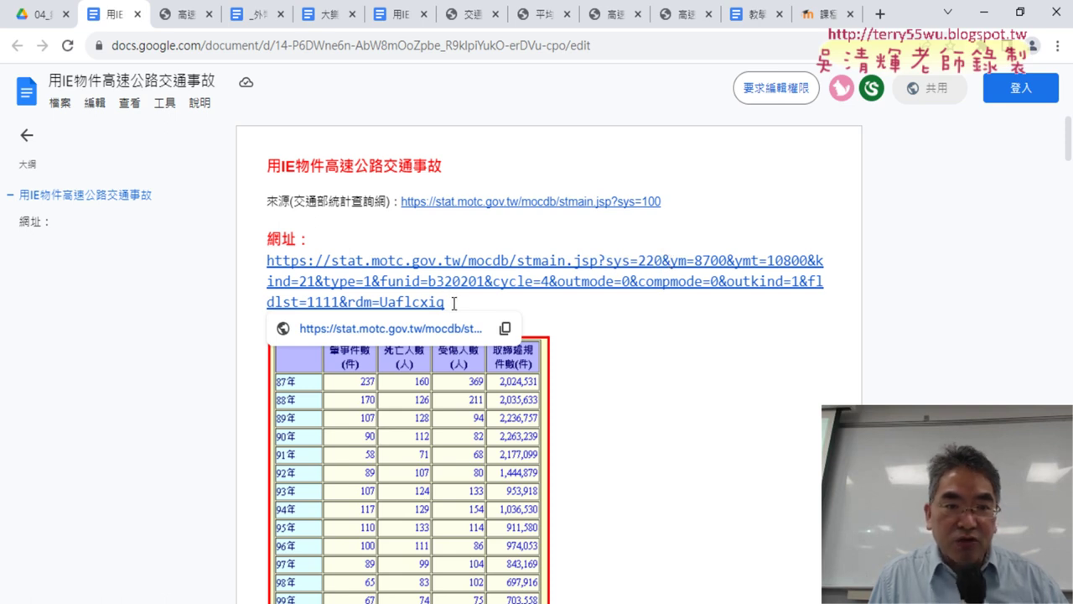
{"action": "left_click", "coordinate": [181, 14]}
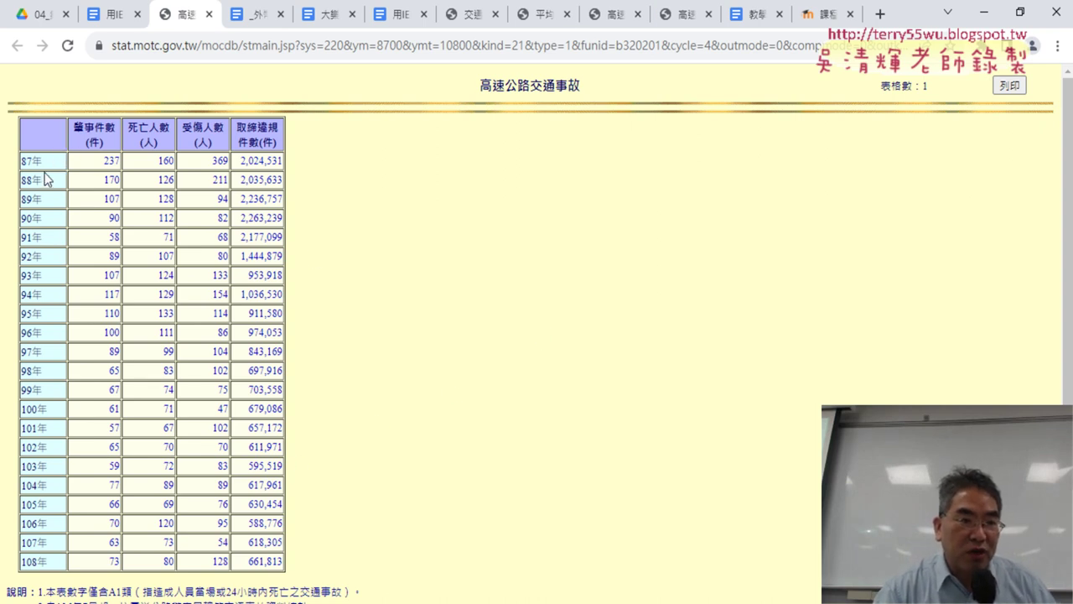
Try selecting the first (87年) and last rows of the accident table, then clear the selection.
{"action": "left_click_drag", "start_coordinate": [23, 168], "coordinate": [286, 167]}
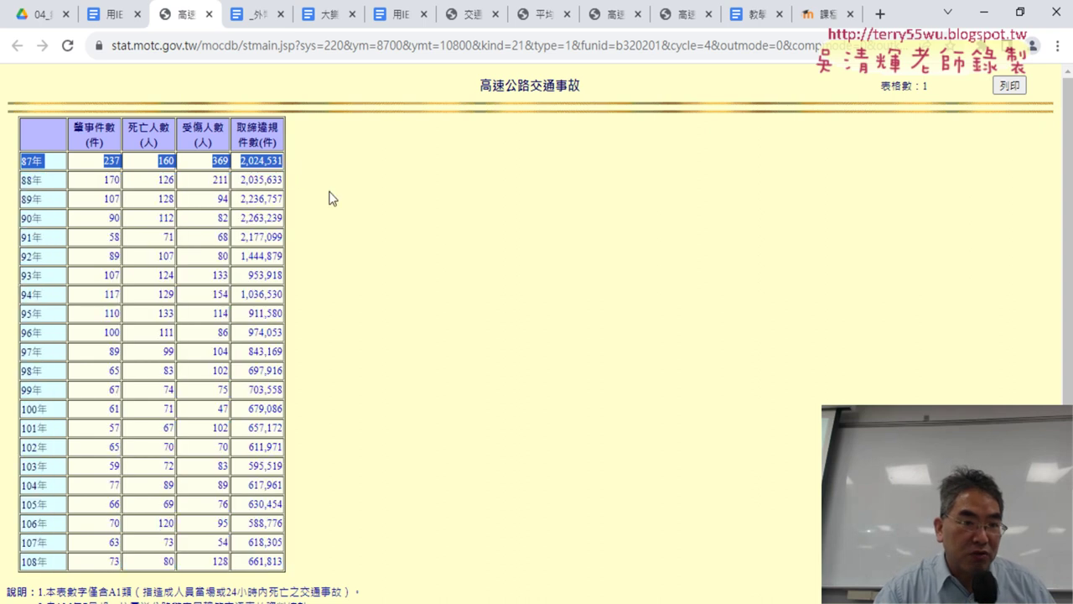
{"action": "scroll", "coordinate": [328, 198], "scroll_direction": "down", "scroll_amount": 1}
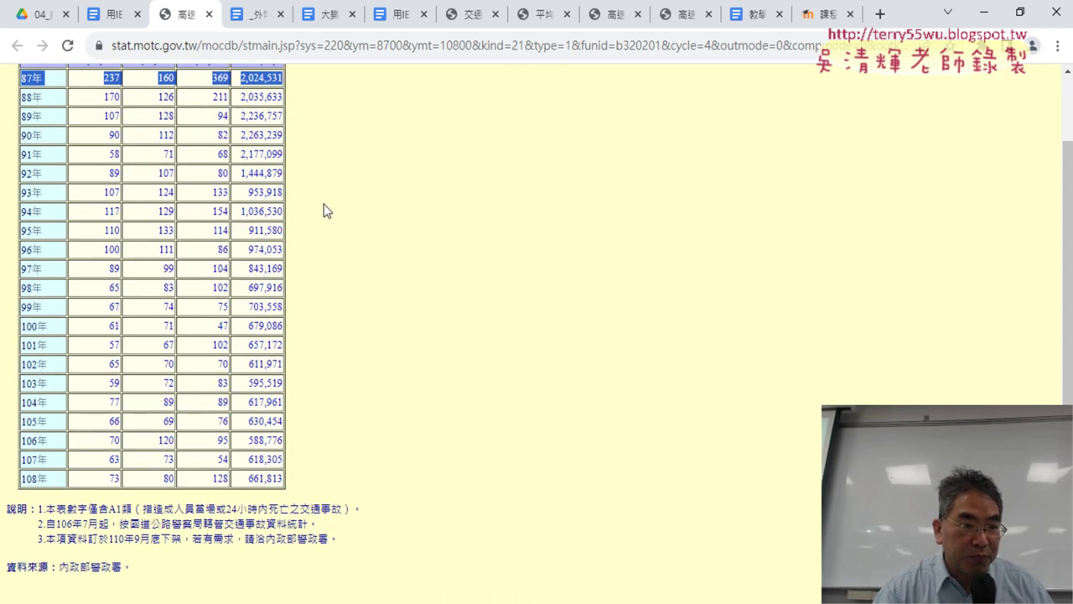
{"action": "left_click_drag", "start_coordinate": [20, 485], "coordinate": [285, 482]}
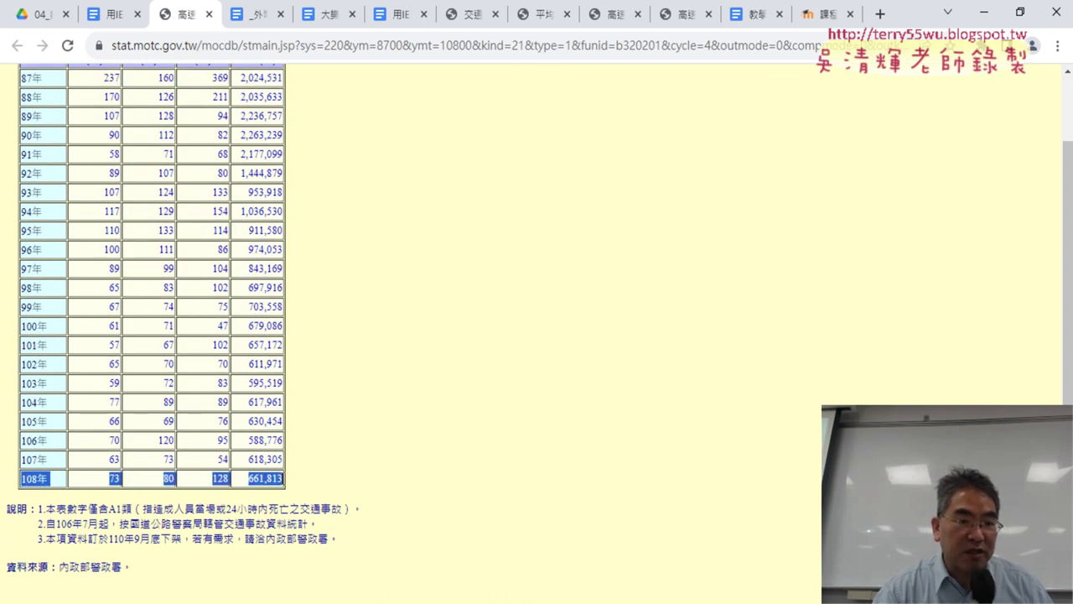
{"action": "scroll", "coordinate": [374, 476], "scroll_direction": "up", "scroll_amount": 1}
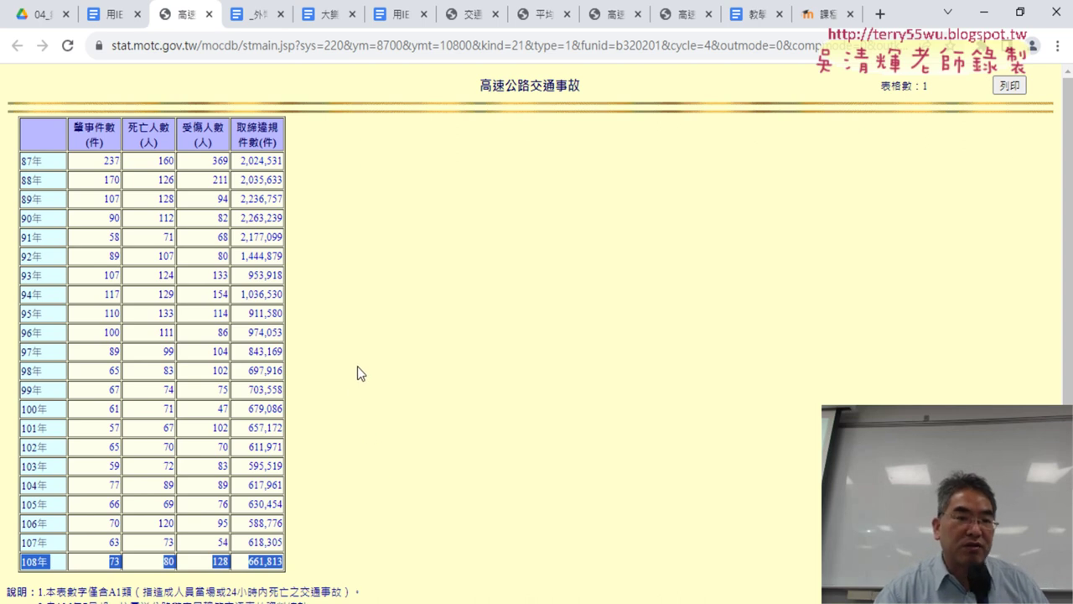
{"action": "left_click", "coordinate": [111, 153]}
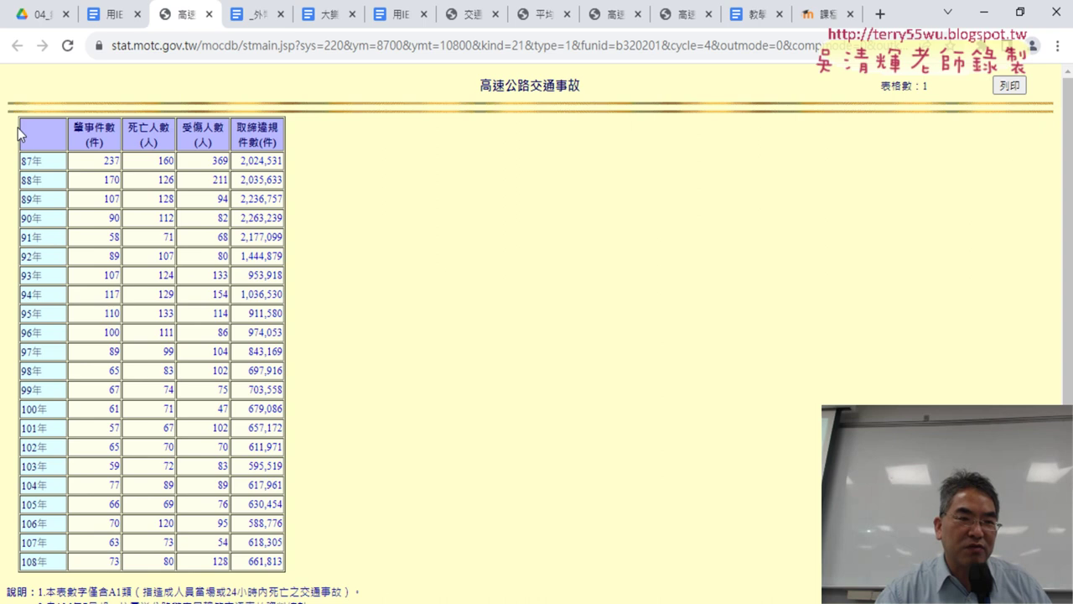
Select the entire 87年–108年 accident table and copy it.
{"action": "left_click_drag", "start_coordinate": [18, 134], "coordinate": [282, 561]}
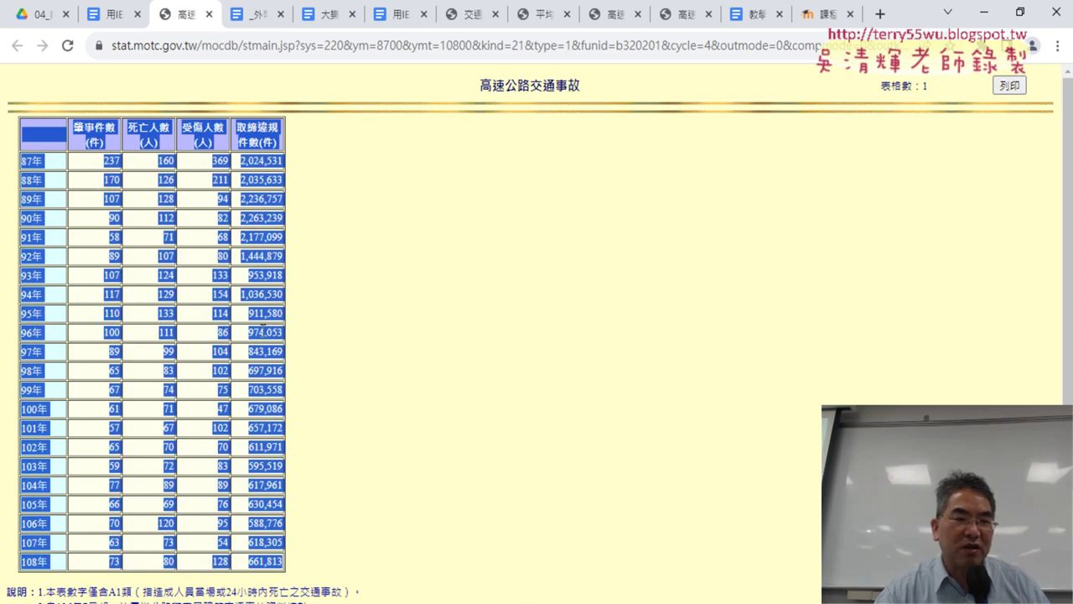
{"action": "right_click", "coordinate": [263, 328]}
{"action": "left_click", "coordinate": [310, 346]}
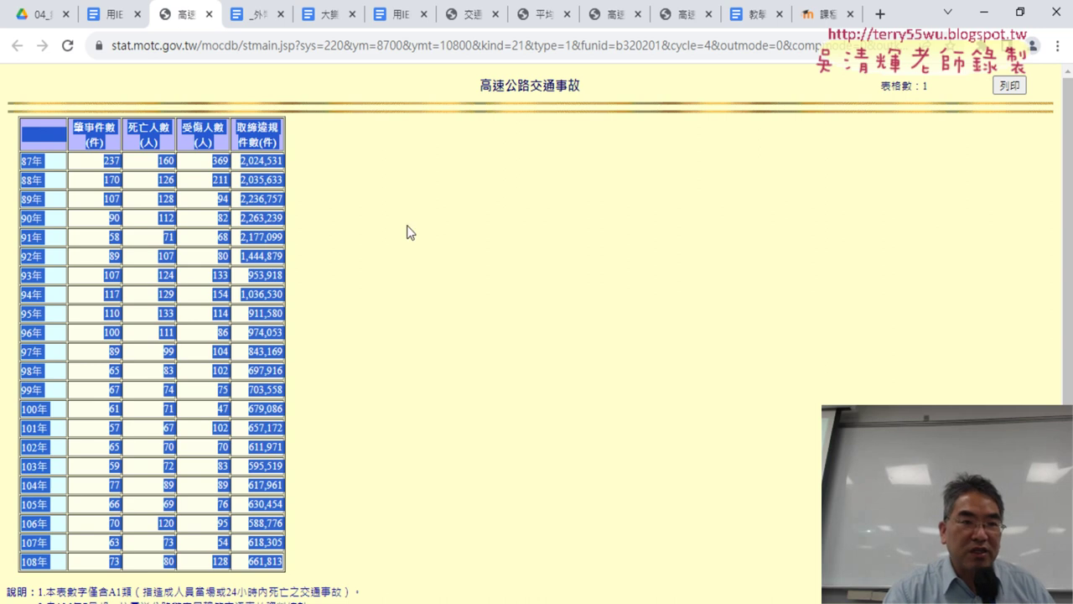
{"action": "left_click", "coordinate": [105, 21]}
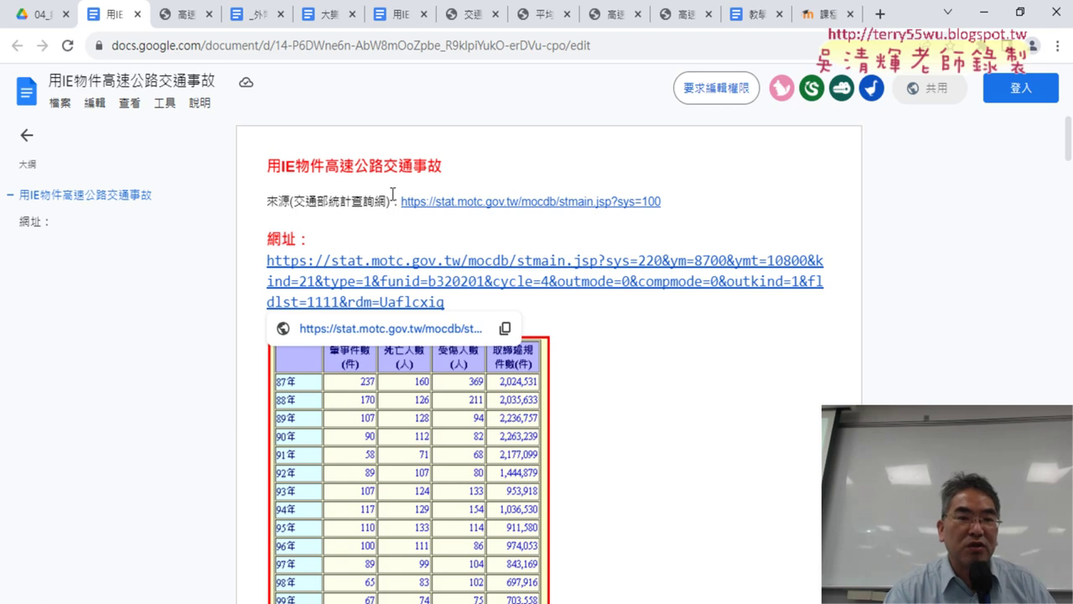
{"action": "left_click", "coordinate": [182, 19]}
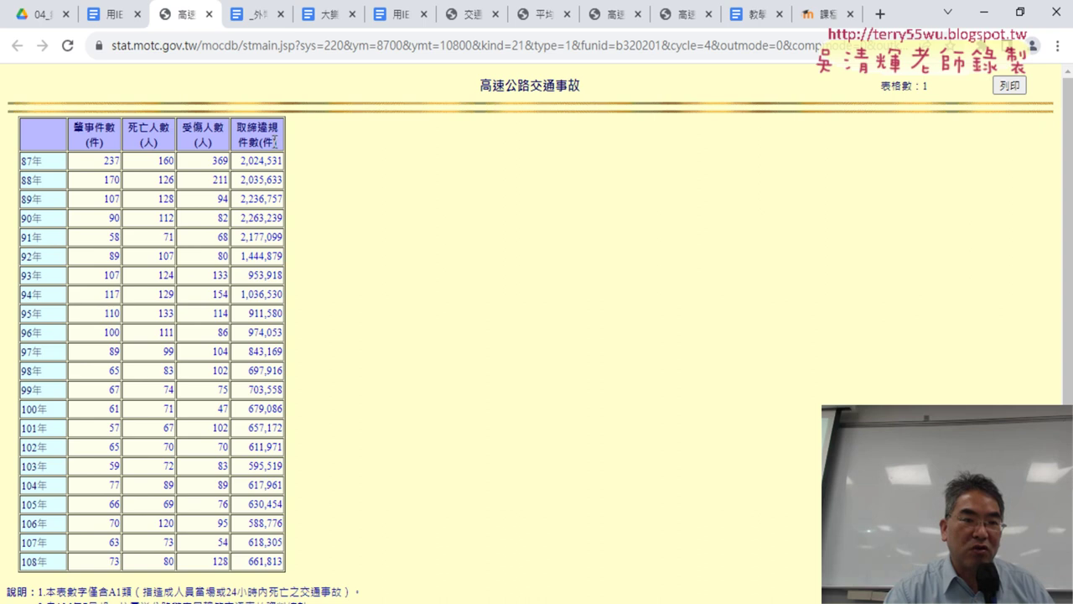
Inspect the accident table with 檢查 and select its <table> element in DevTools.
{"action": "right_click", "coordinate": [49, 132]}
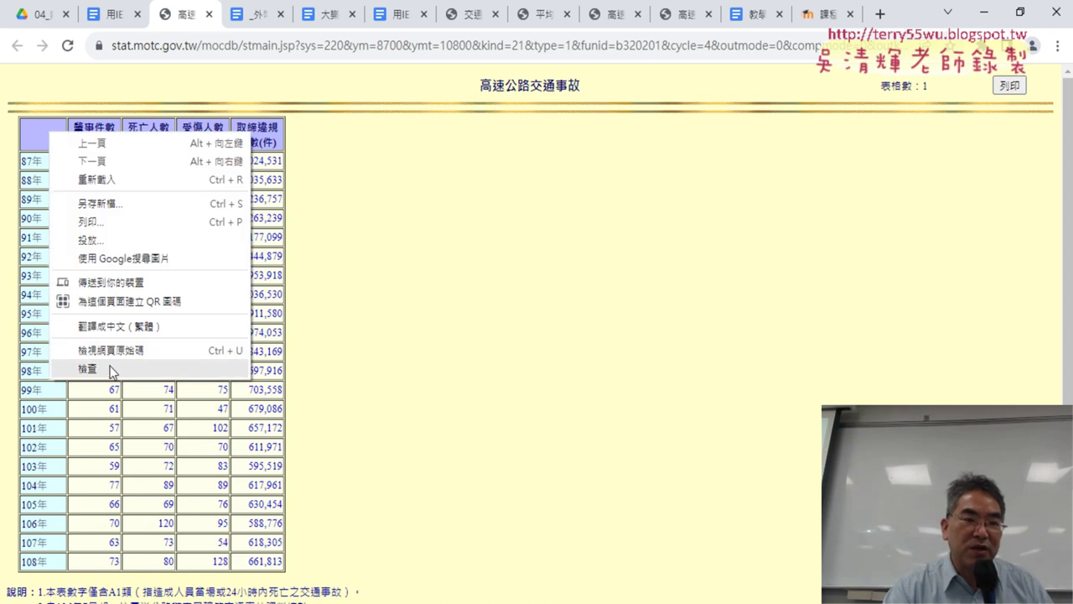
{"action": "left_click", "coordinate": [19, 115]}
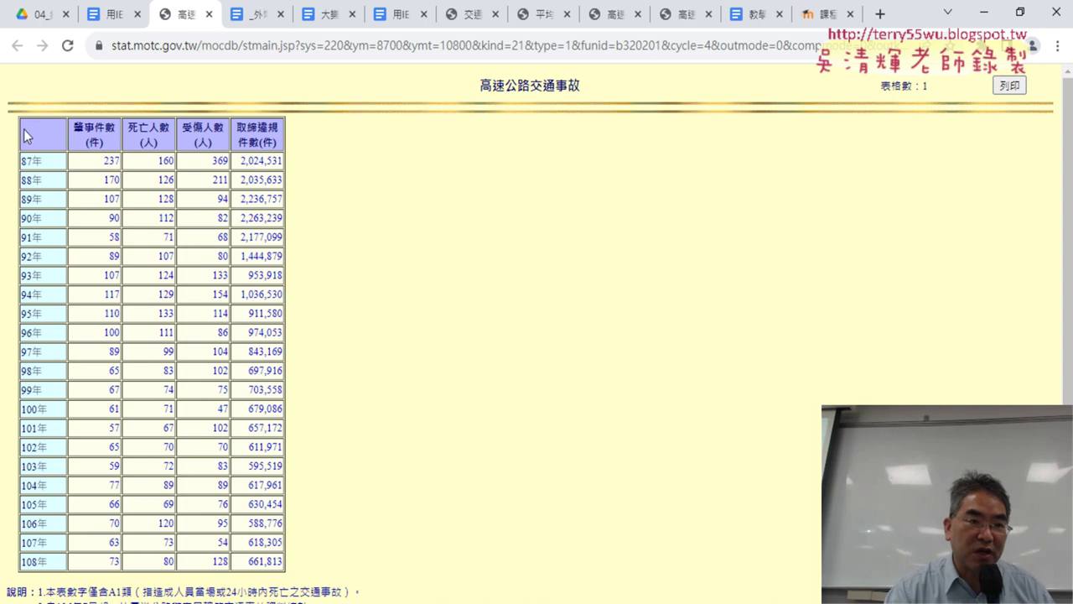
{"action": "right_click", "coordinate": [27, 125]}
{"action": "left_click", "coordinate": [113, 367]}
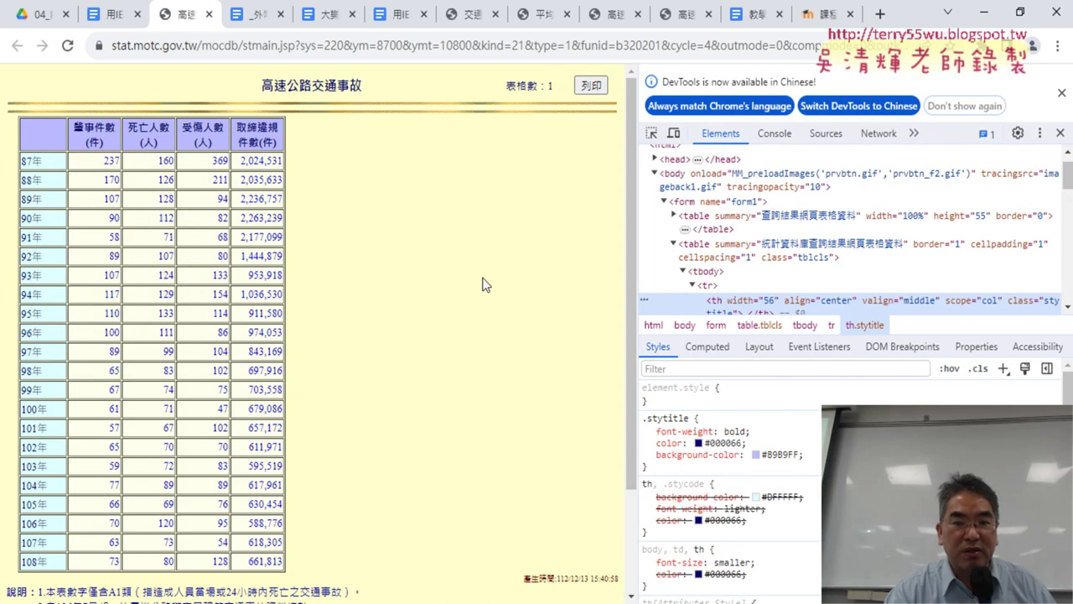
{"action": "left_click", "coordinate": [703, 251]}
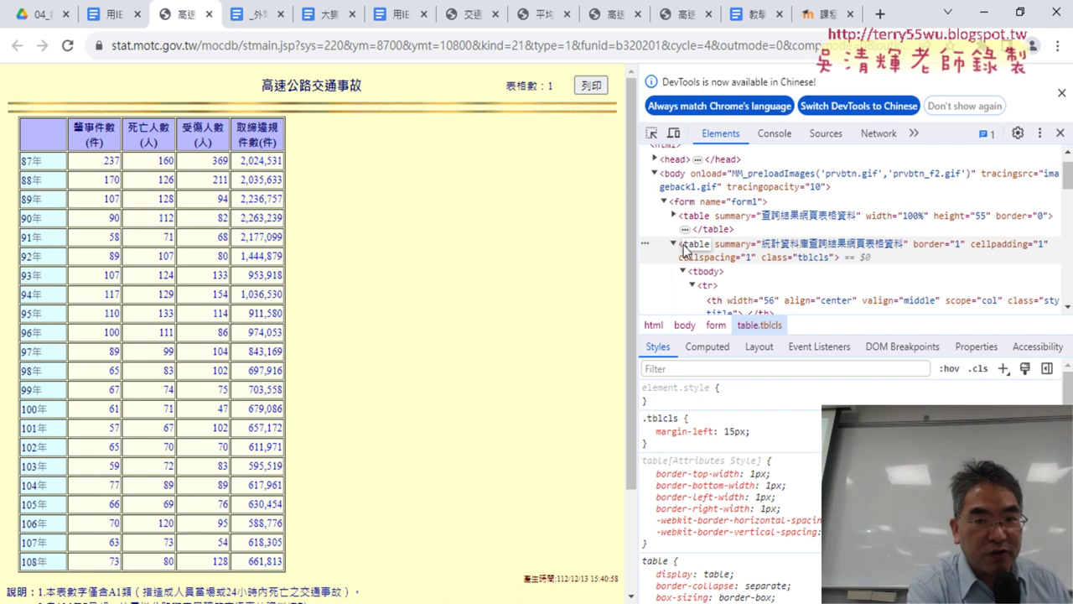
Search the Elements panel for '<table', finding 2 matches.
{"action": "key", "text": "ctrl+f"}
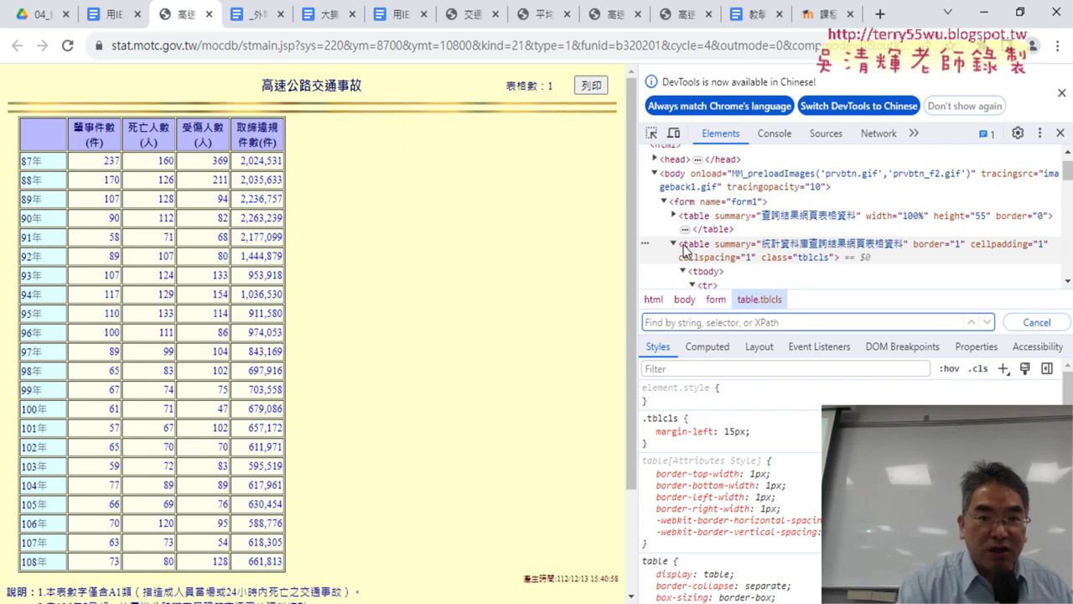
{"action": "double_click", "coordinate": [702, 250]}
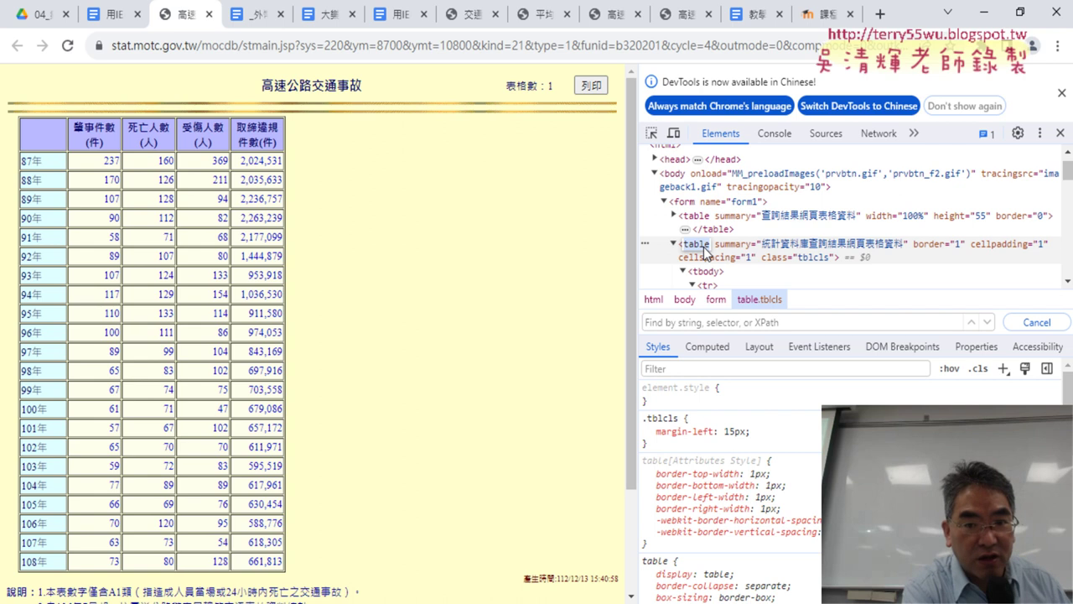
{"action": "type", "text": "table"}
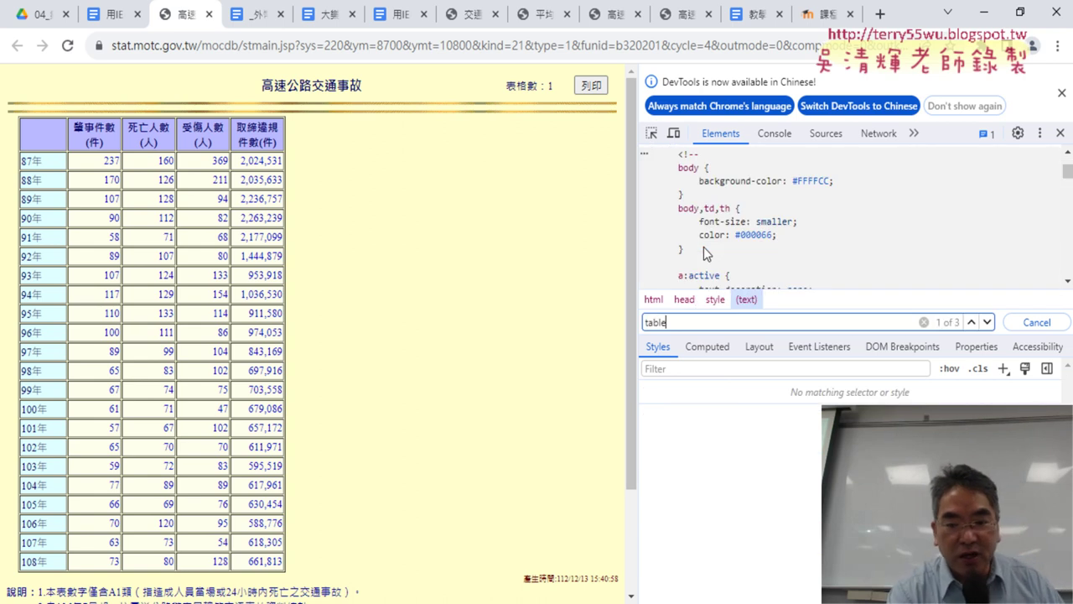
{"action": "key", "text": "Left"}
{"action": "key", "text": "Left"}
{"action": "key", "text": "Left"}
{"action": "key", "text": "Left"}
{"action": "key", "text": "Left"}
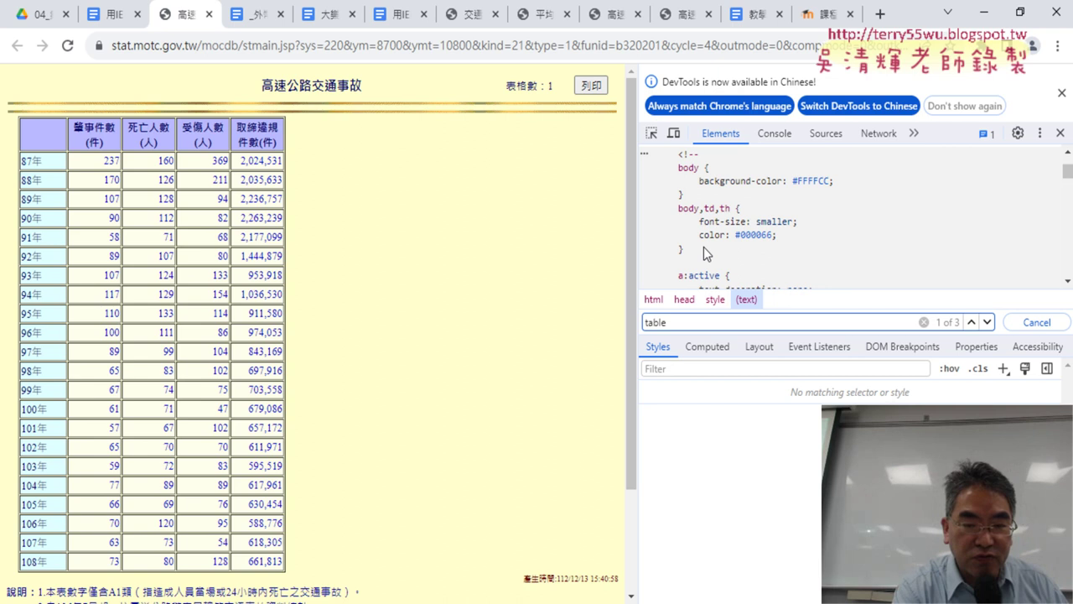
{"action": "type", "text": "<"}
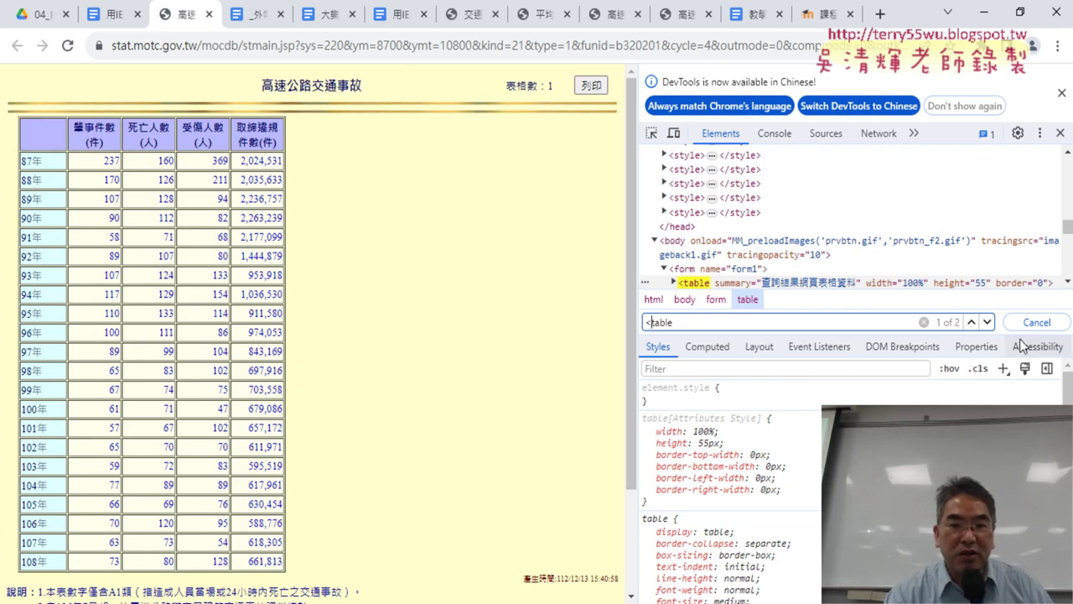
Settle on '<table' match 2 of 2, the tblcls data table, and select the page's URL.
{"action": "left_click", "coordinate": [988, 324]}
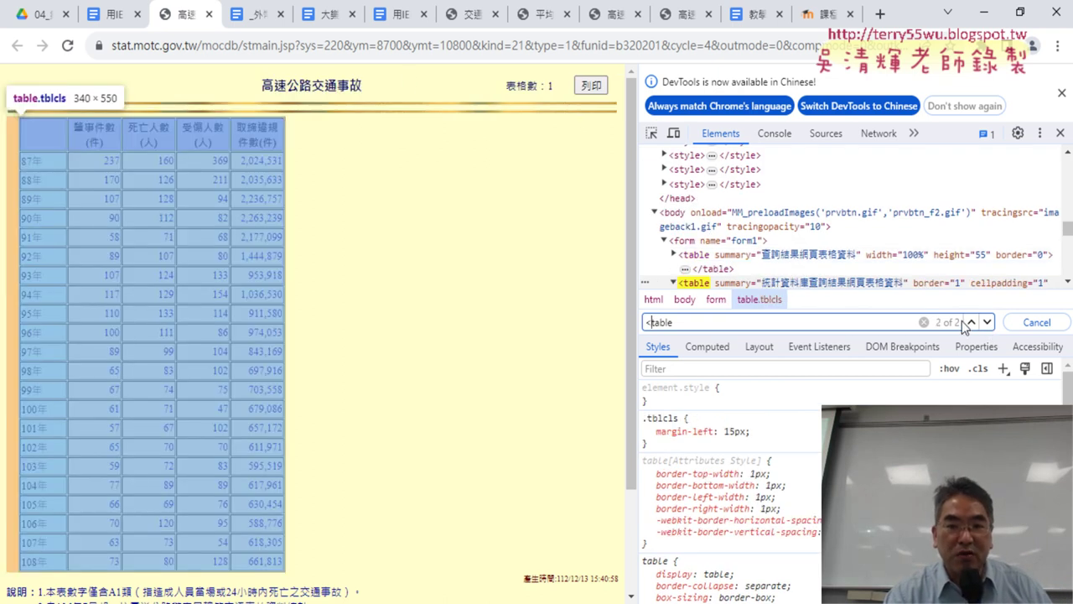
{"action": "left_click", "coordinate": [971, 322]}
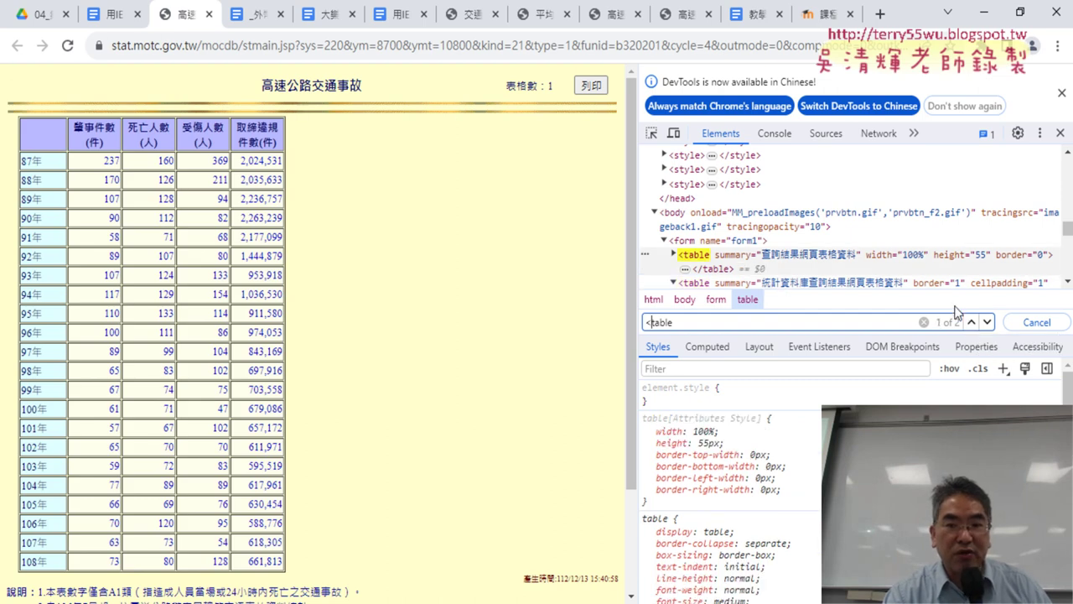
{"action": "left_click", "coordinate": [988, 324]}
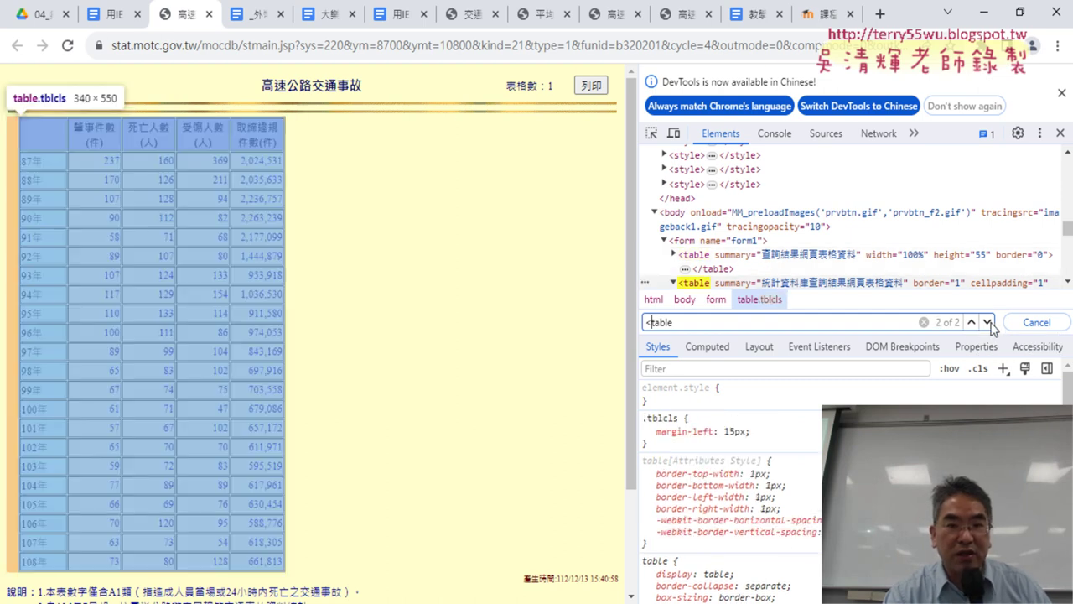
{"action": "left_click", "coordinate": [971, 323]}
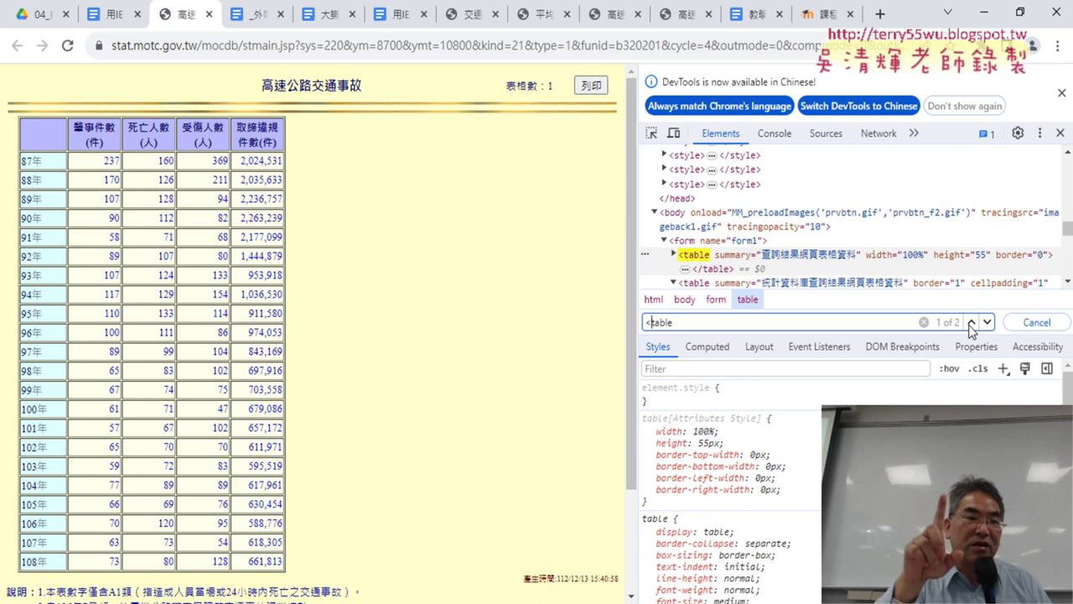
{"action": "left_click", "coordinate": [988, 323]}
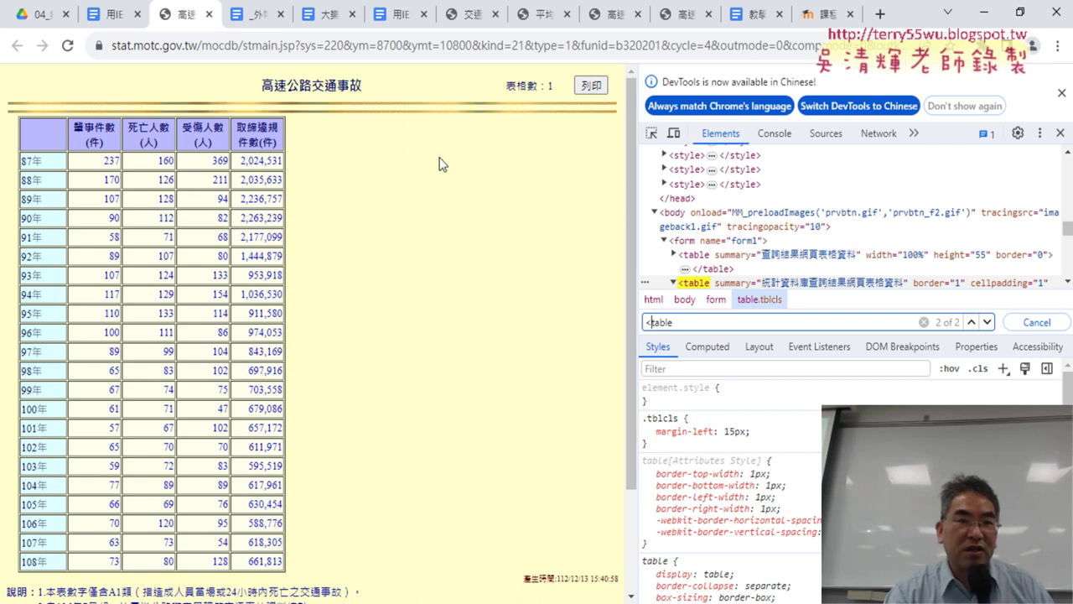
{"action": "left_click", "coordinate": [466, 45]}
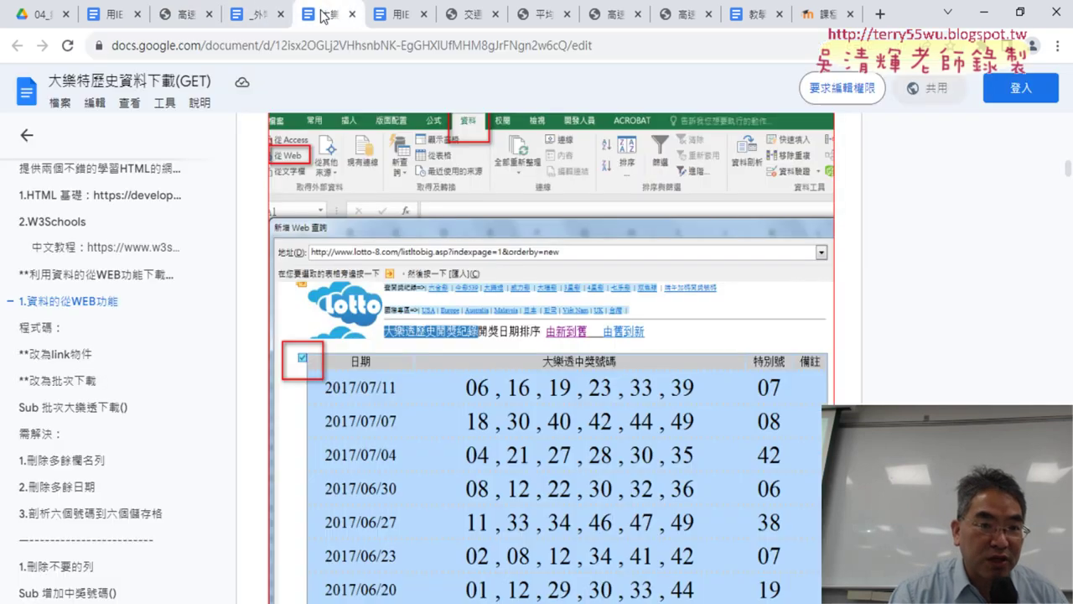
Scroll the 大樂透歷史資料下載(GET) notes to its 範例程式碼 section, then move on to the 用IE物件高速公路交通事故 document.
{"action": "left_click", "coordinate": [327, 15]}
{"action": "scroll", "coordinate": [620, 312], "scroll_direction": "down", "scroll_amount": 5}
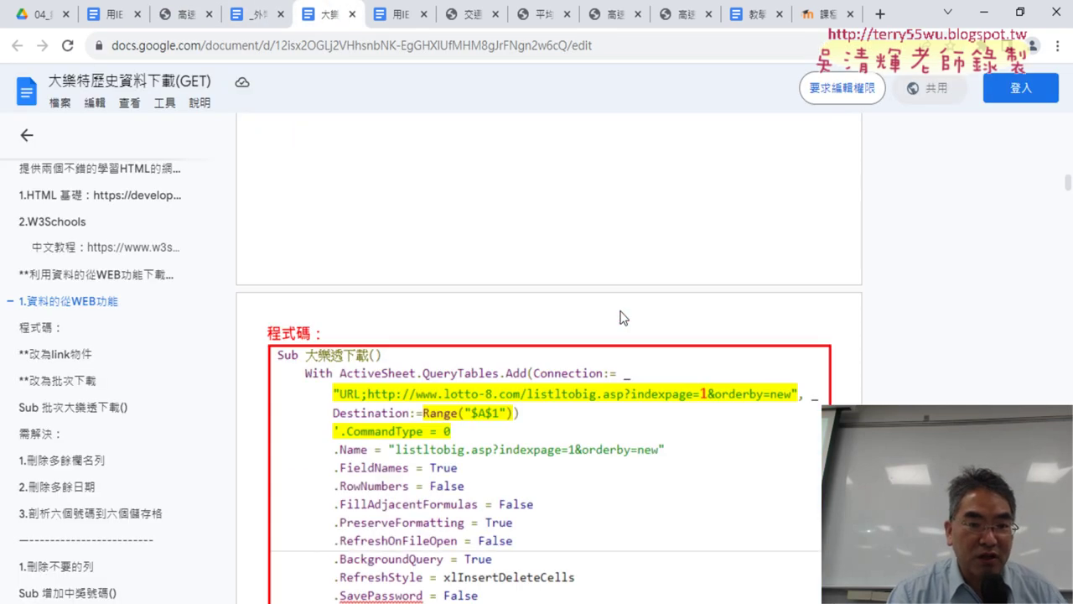
{"action": "scroll", "coordinate": [620, 313], "scroll_direction": "down", "scroll_amount": 3}
{"action": "scroll", "coordinate": [621, 313], "scroll_direction": "down", "scroll_amount": 5}
{"action": "scroll", "coordinate": [619, 310], "scroll_direction": "down", "scroll_amount": 2}
{"action": "scroll", "coordinate": [406, 261], "scroll_direction": "up", "scroll_amount": 1}
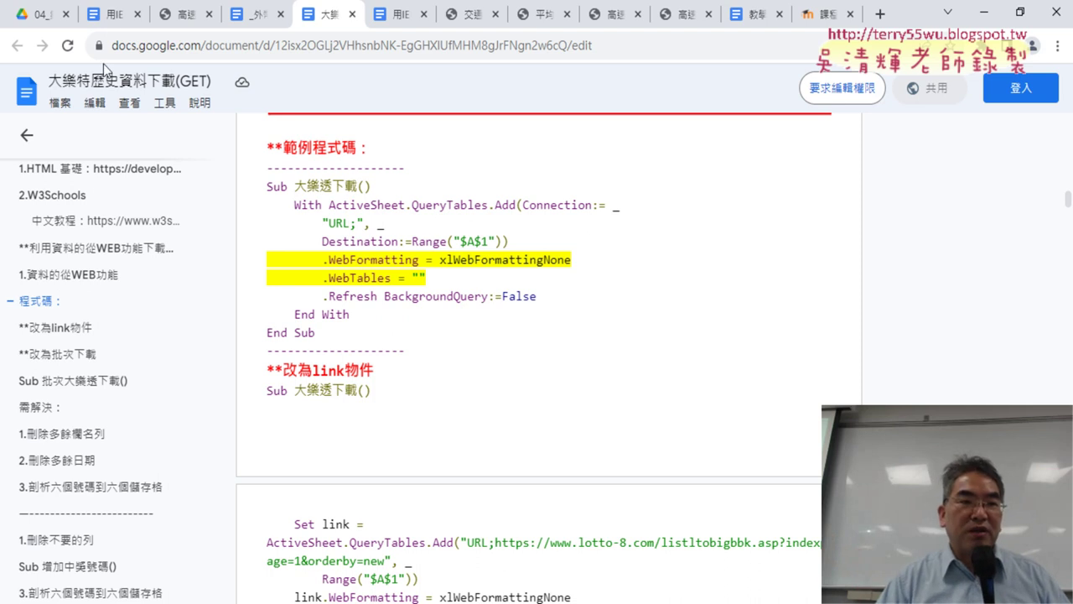
{"action": "left_click", "coordinate": [113, 17]}
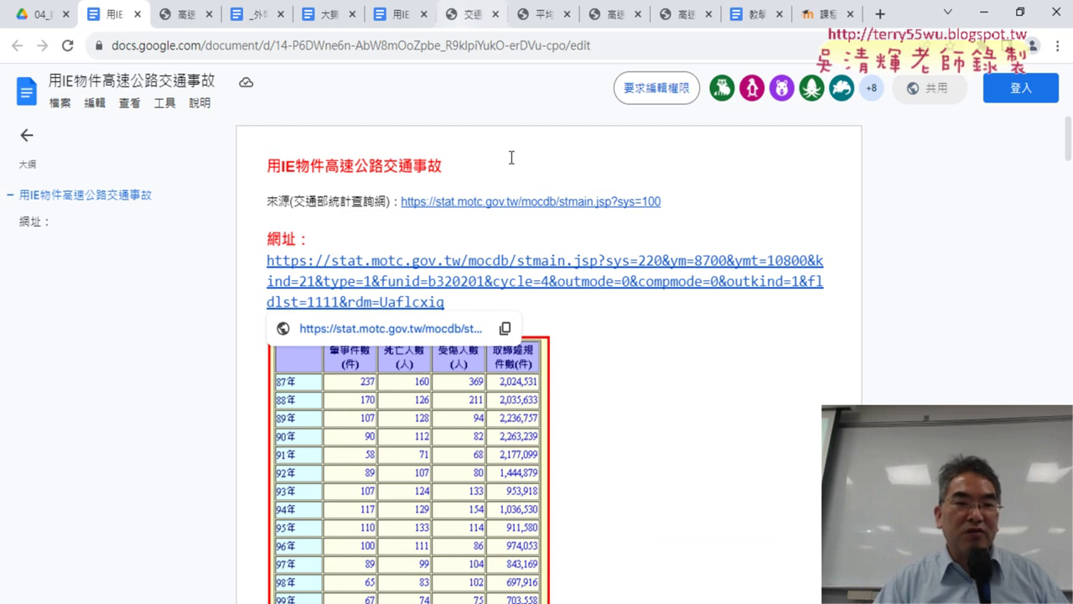
Dismiss the link preview, highlight 用IE物件 in the title, and scroll down to the 取締違規件數(件) line chart.
{"action": "left_click", "coordinate": [321, 169]}
{"action": "left_click_drag", "start_coordinate": [322, 169], "coordinate": [267, 168]}
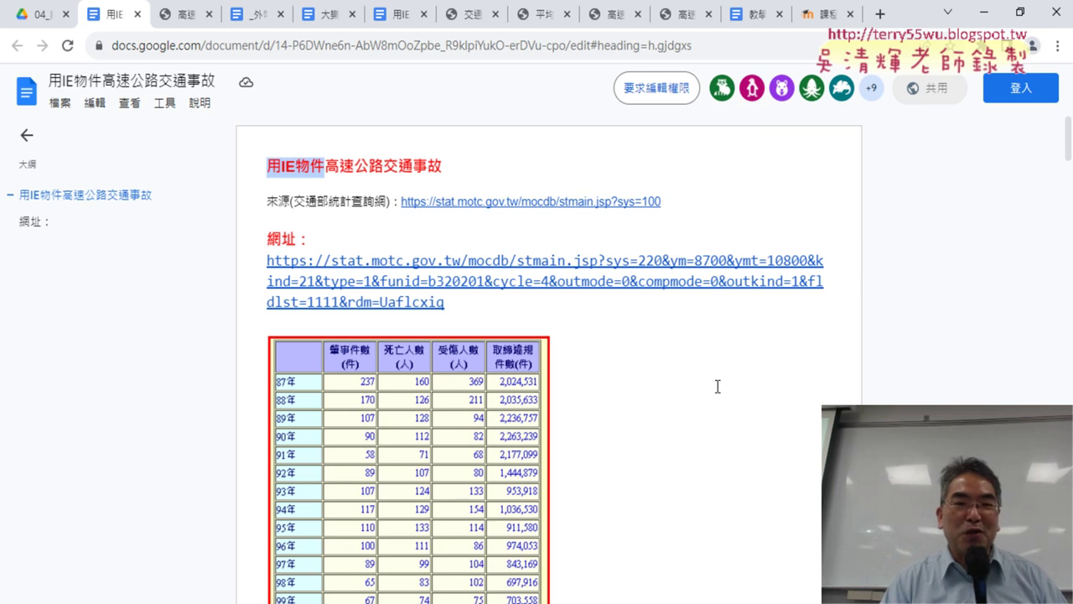
{"action": "scroll", "coordinate": [717, 385], "scroll_direction": "down", "scroll_amount": 2}
{"action": "scroll", "coordinate": [716, 386], "scroll_direction": "down", "scroll_amount": 2}
{"action": "scroll", "coordinate": [717, 386], "scroll_direction": "down", "scroll_amount": 4}
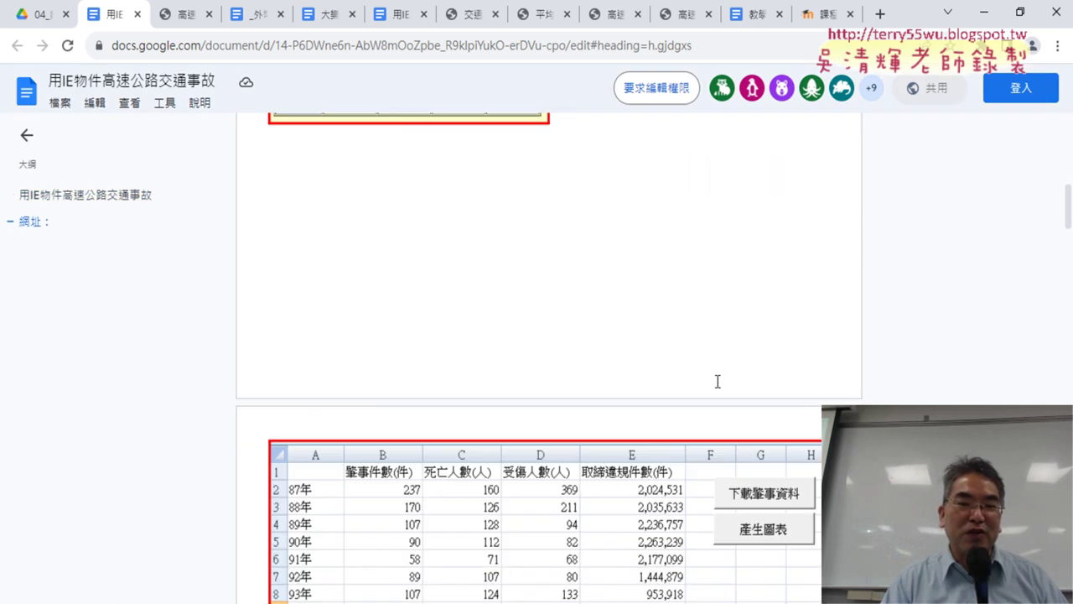
{"action": "scroll", "coordinate": [716, 382], "scroll_direction": "down", "scroll_amount": 2}
{"action": "scroll", "coordinate": [717, 383], "scroll_direction": "down", "scroll_amount": 1}
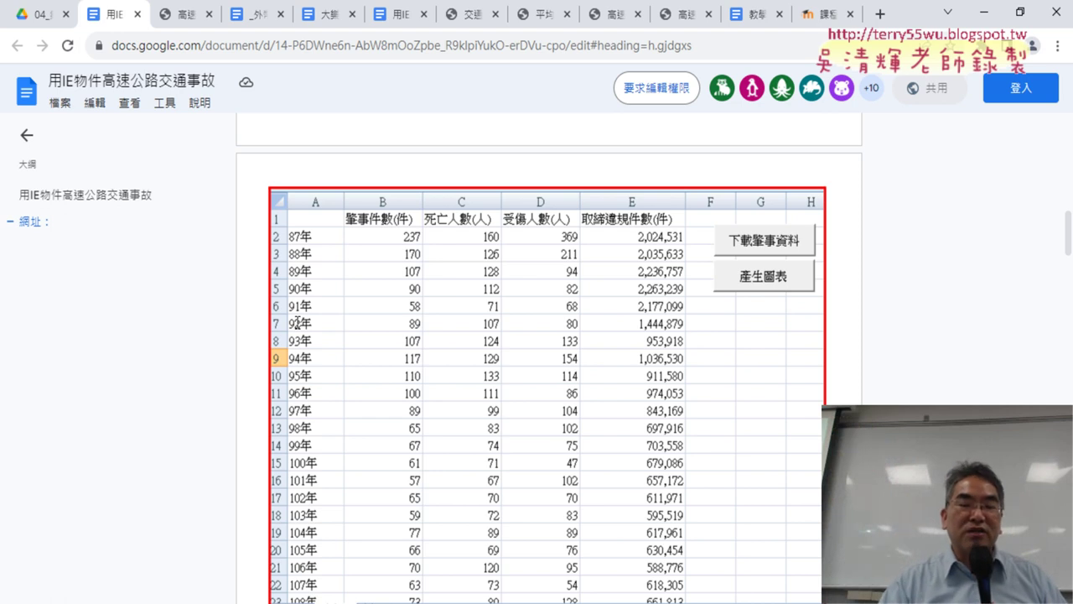
{"action": "scroll", "coordinate": [411, 302], "scroll_direction": "down", "scroll_amount": 4}
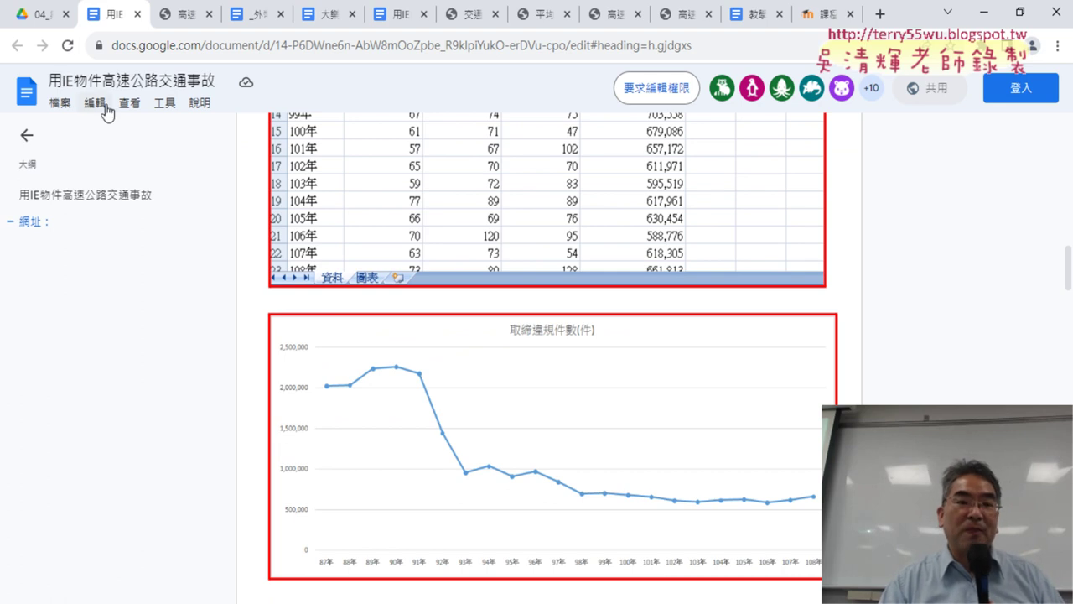
Highlight the Sub 下載(), Sub 刪圖() and Sub 折線圖全部() macros in turn in the sample code.
{"action": "scroll", "coordinate": [354, 219], "scroll_direction": "down", "scroll_amount": 6}
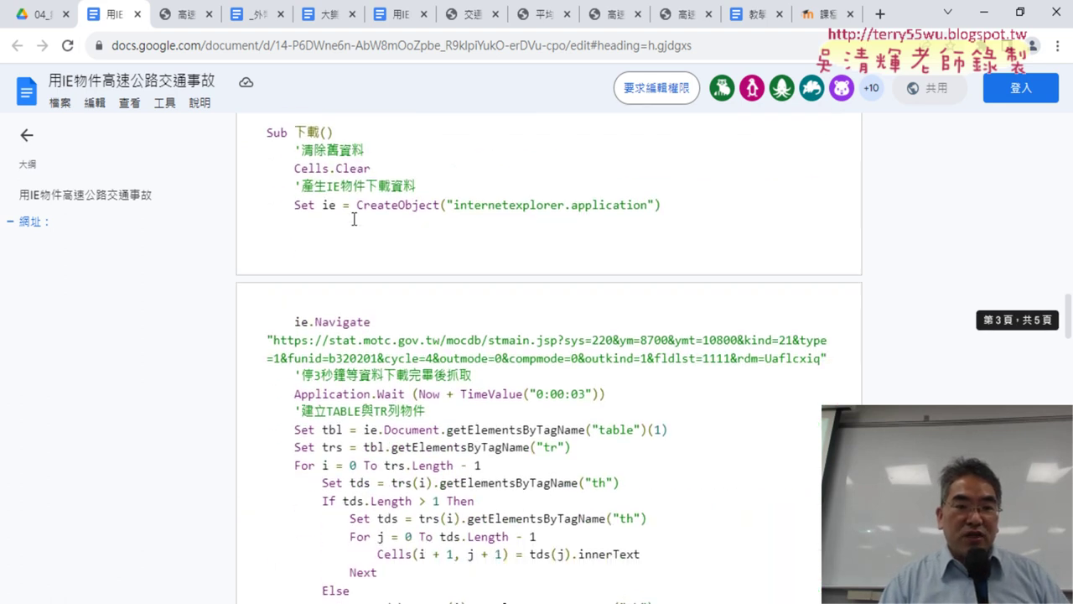
{"action": "scroll", "coordinate": [359, 215], "scroll_direction": "up", "scroll_amount": 1}
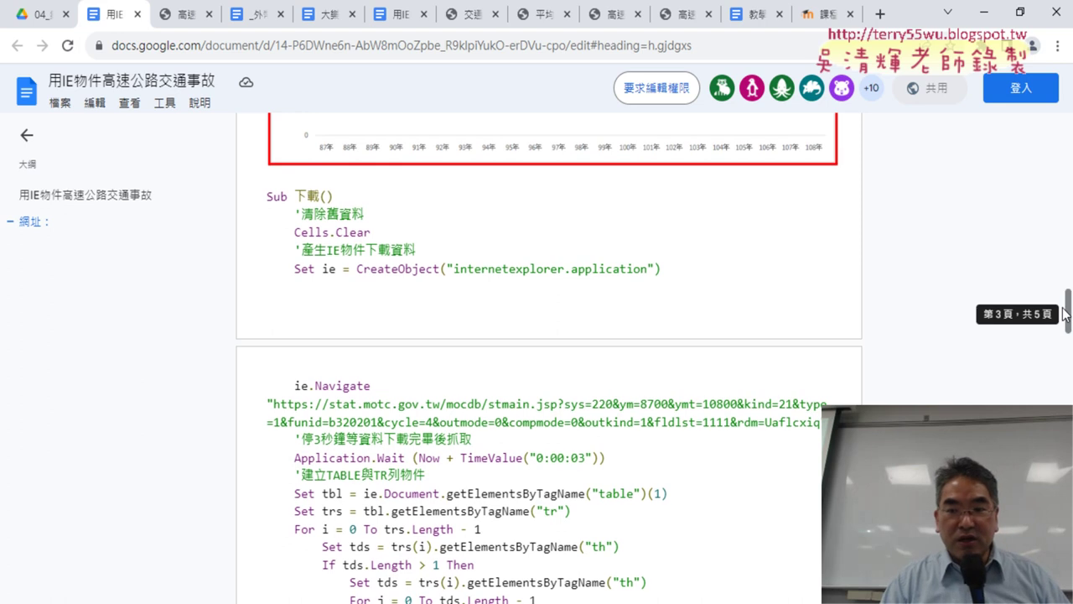
{"action": "mouse_move", "coordinate": [262, 196]}
{"action": "left_mouse_down"}
{"action": "mouse_move", "coordinate": [414, 369]}
{"action": "mouse_move", "coordinate": [514, 506]}
{"action": "mouse_move", "coordinate": [515, 536]}
{"action": "left_mouse_up"}
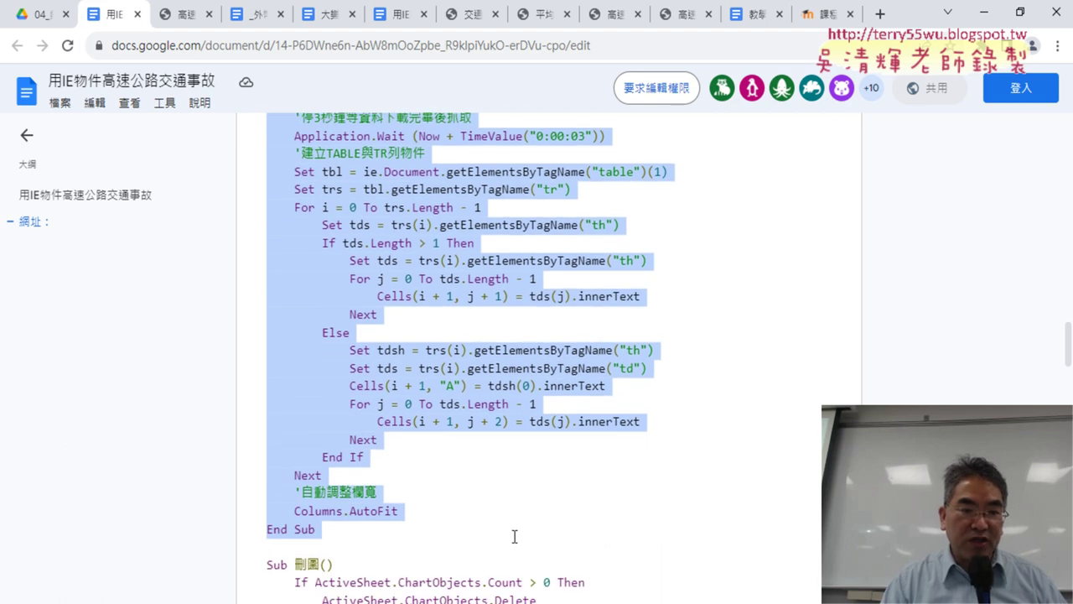
{"action": "scroll", "coordinate": [520, 520], "scroll_direction": "down", "scroll_amount": 4}
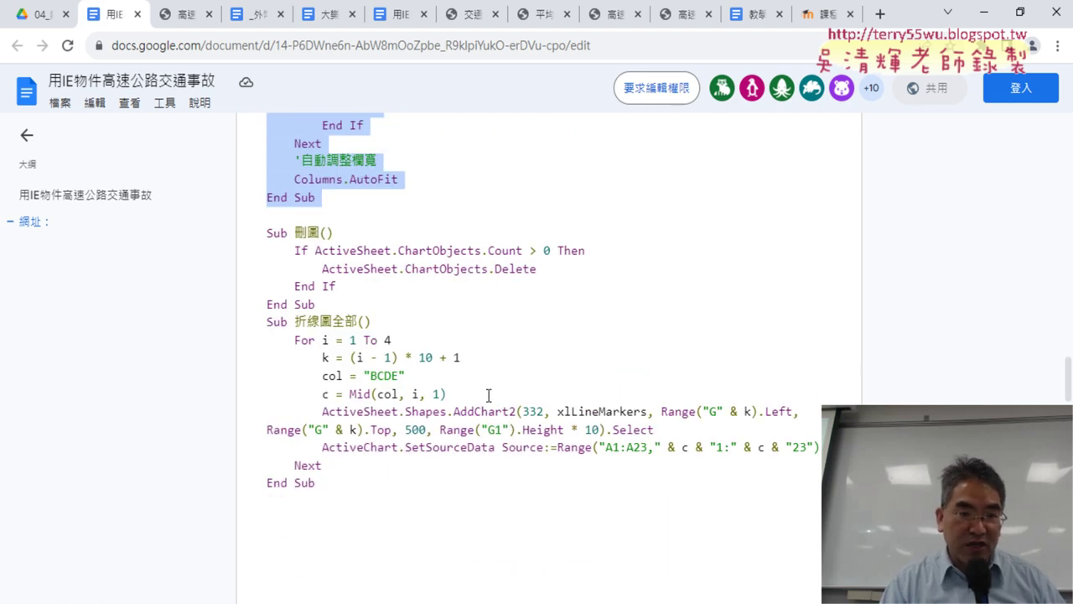
{"action": "scroll", "coordinate": [487, 396], "scroll_direction": "up", "scroll_amount": 3}
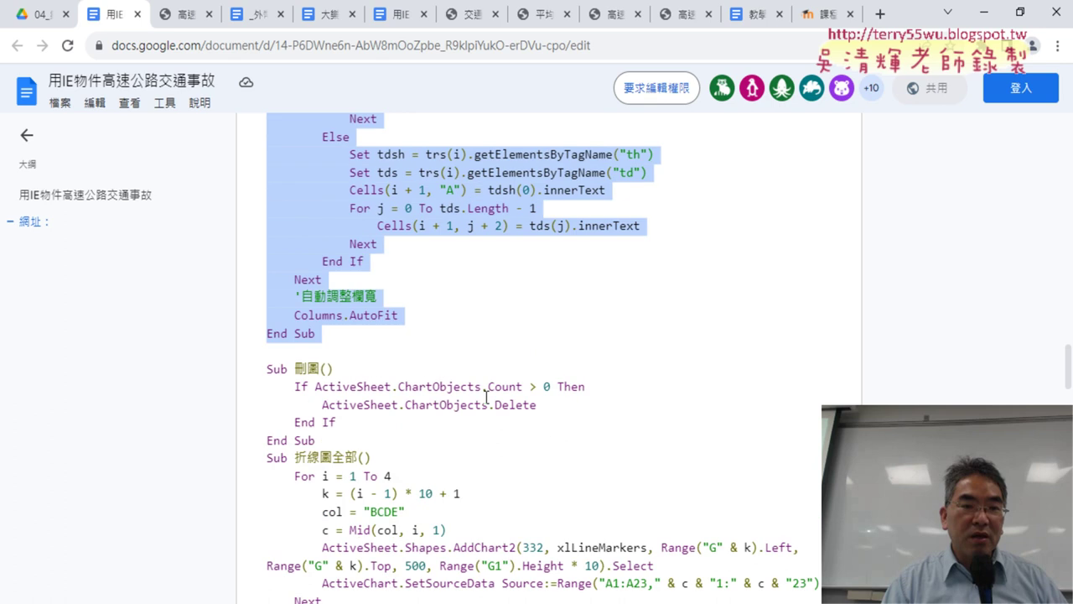
{"action": "scroll", "coordinate": [436, 307], "scroll_direction": "down", "scroll_amount": 2}
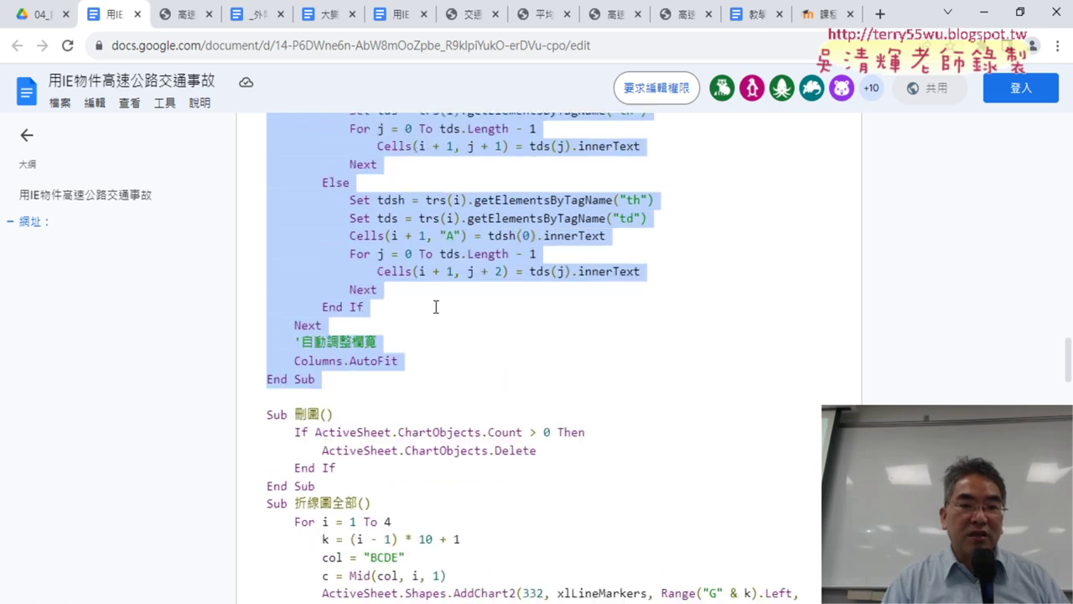
{"action": "left_click_drag", "start_coordinate": [332, 385], "coordinate": [267, 325]}
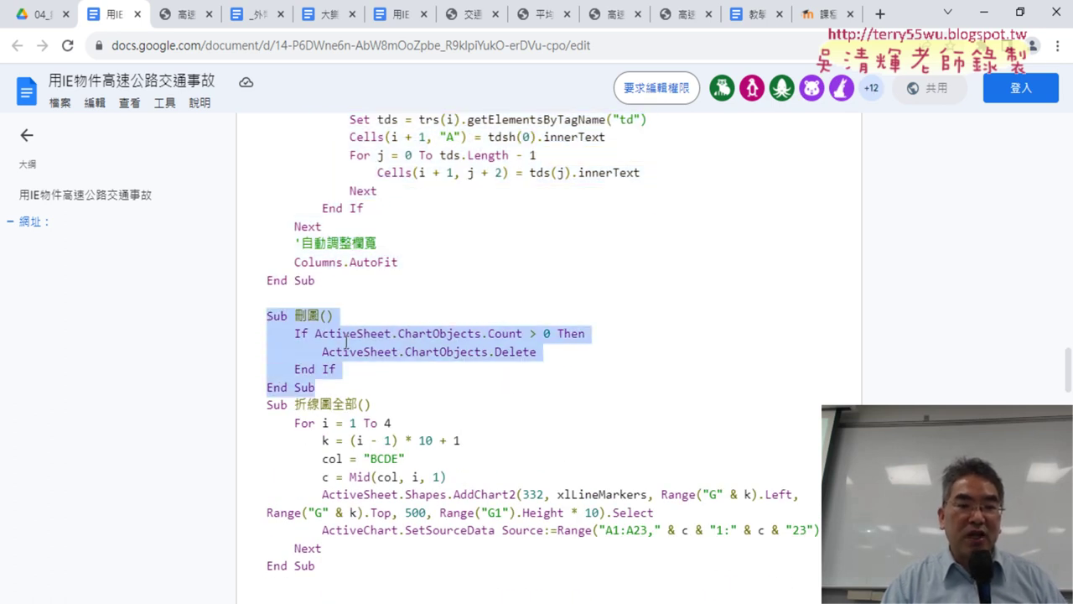
{"action": "left_click_drag", "start_coordinate": [357, 568], "coordinate": [259, 405]}
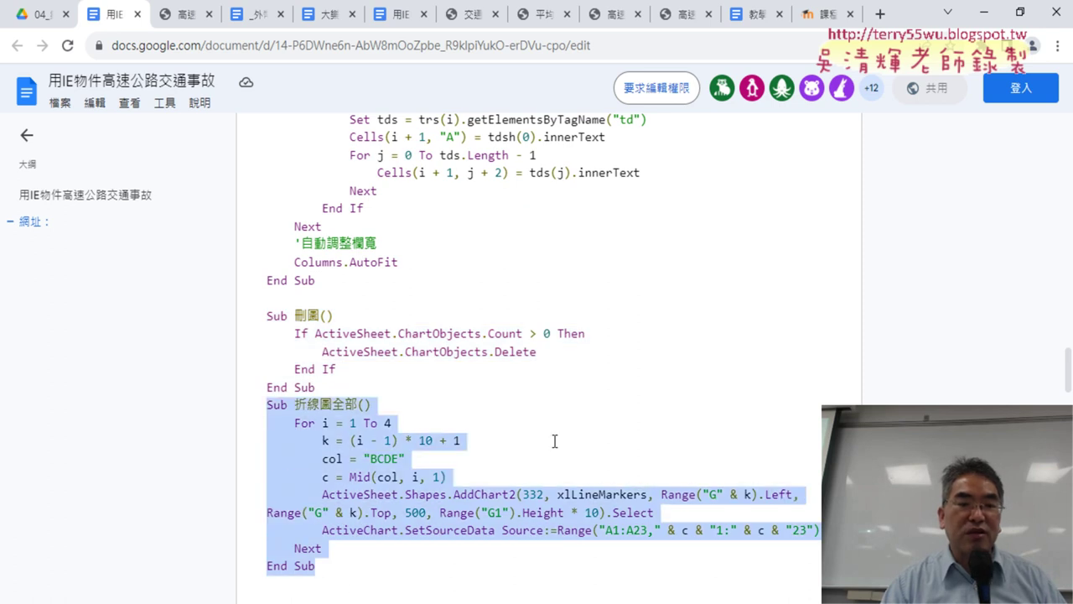
Select Sub 下載() through End Sub and bring up the Windows app list.
{"action": "scroll", "coordinate": [554, 436], "scroll_direction": "up", "scroll_amount": 1}
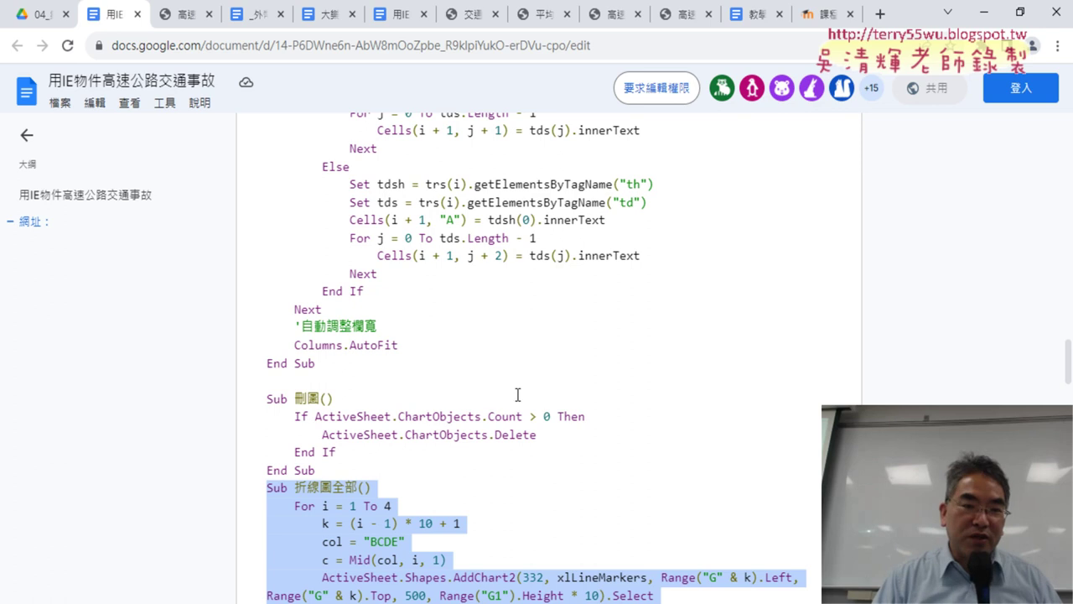
{"action": "scroll", "coordinate": [514, 390], "scroll_direction": "up", "scroll_amount": 1}
{"action": "scroll", "coordinate": [514, 390], "scroll_direction": "up", "scroll_amount": 5}
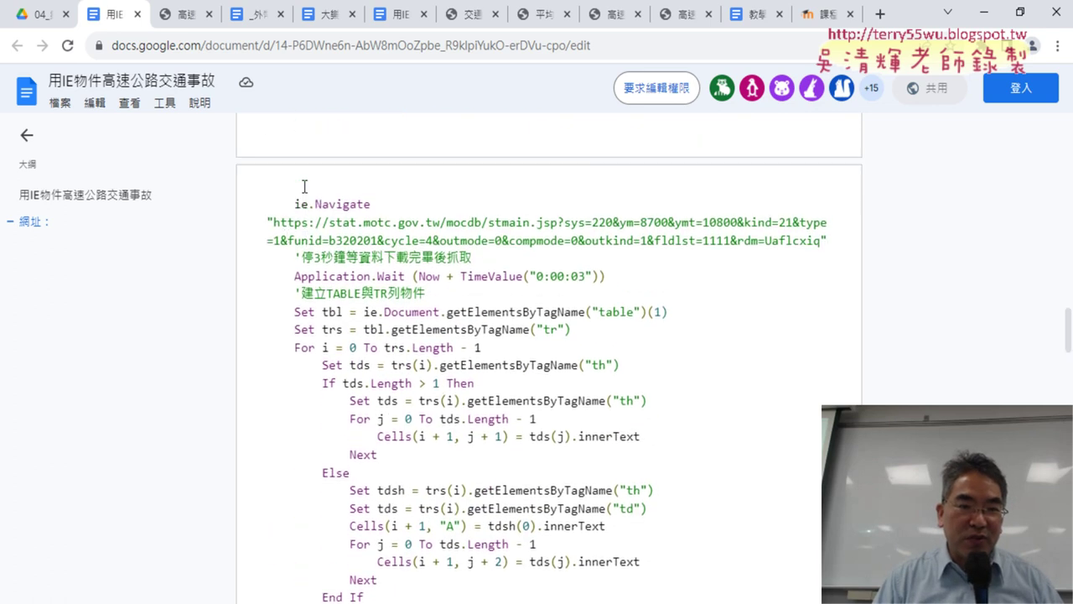
{"action": "scroll", "coordinate": [294, 273], "scroll_direction": "up", "scroll_amount": 1}
{"action": "mouse_move", "coordinate": [266, 202]}
{"action": "left_mouse_down"}
{"action": "mouse_move", "coordinate": [403, 599]}
{"action": "mouse_move", "coordinate": [494, 462]}
{"action": "left_mouse_up"}
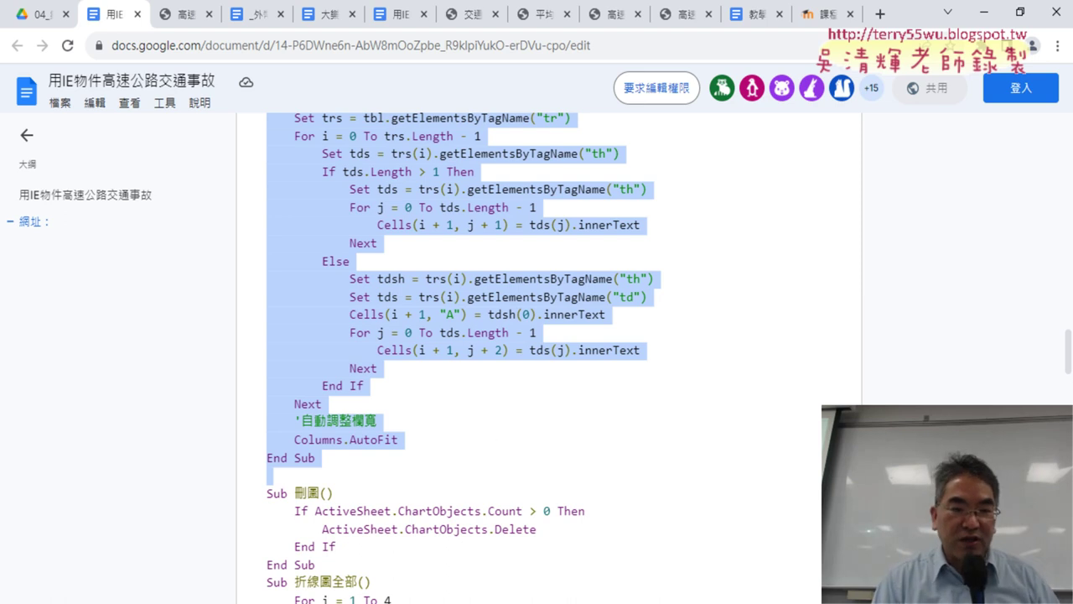
{"action": "key", "text": "super"}
{"action": "scroll", "coordinate": [74, 464], "scroll_direction": "down", "scroll_amount": 2}
{"action": "scroll", "coordinate": [123, 394], "scroll_direction": "down", "scroll_amount": 8}
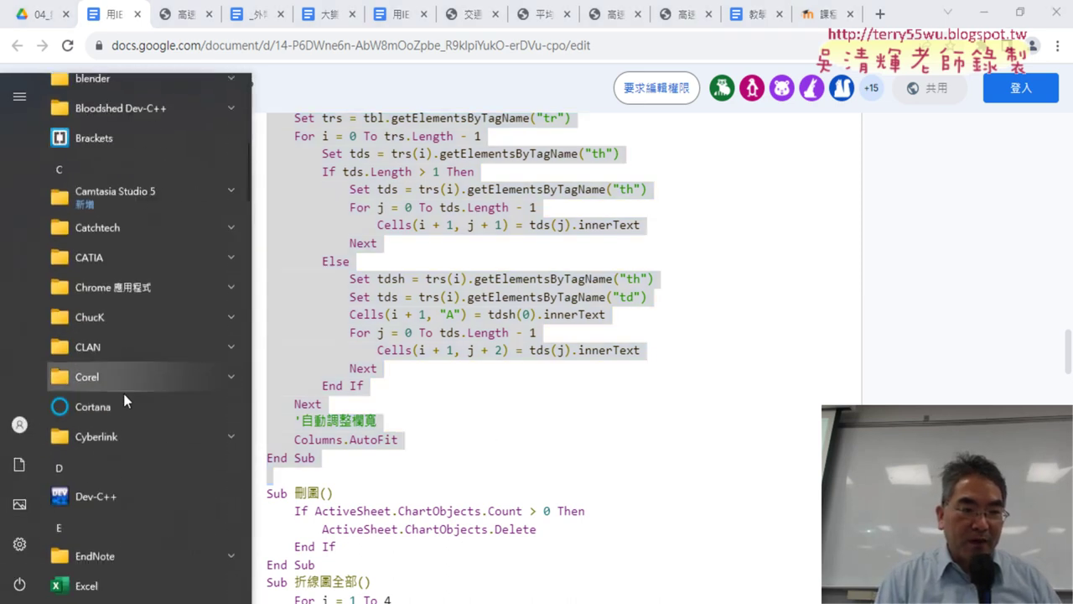
Start Excel with a new blank workbook and open the Visual Basic editor from the Developer tab.
{"action": "left_click", "coordinate": [139, 503]}
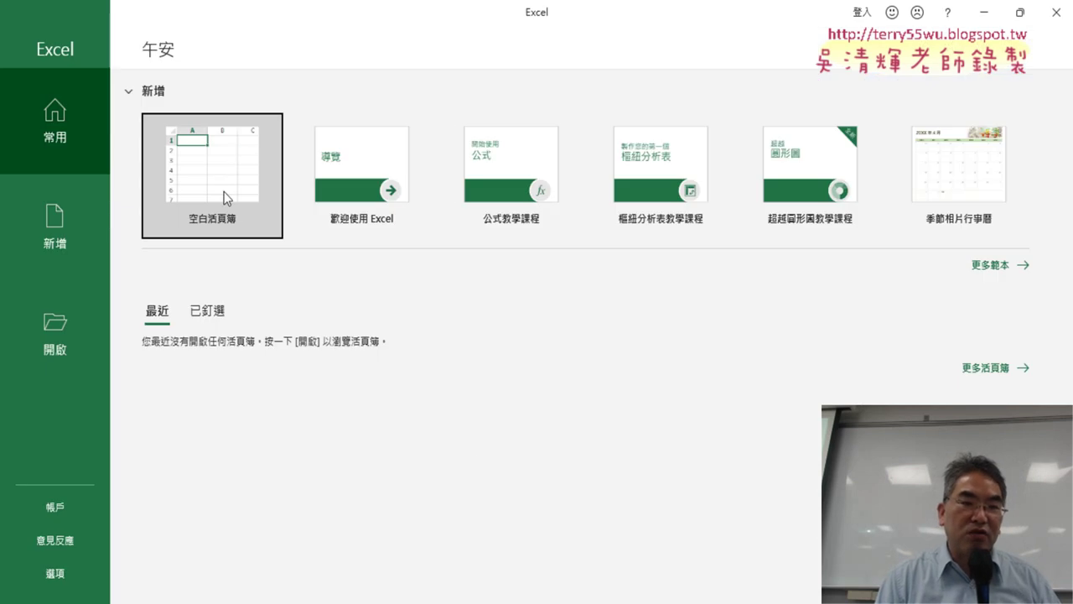
{"action": "left_click", "coordinate": [224, 197]}
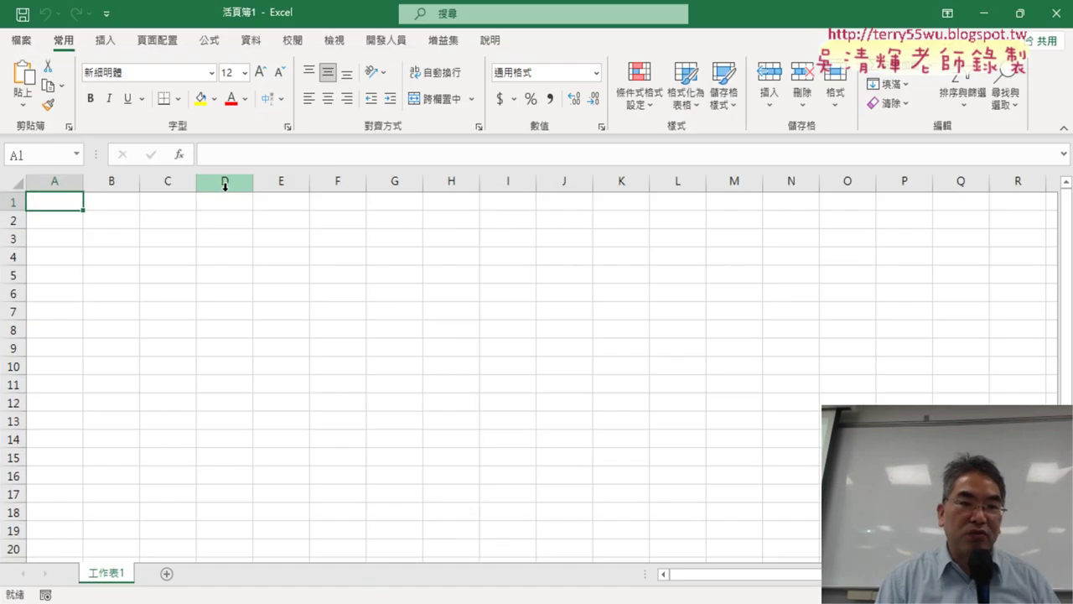
{"action": "left_click", "coordinate": [386, 42]}
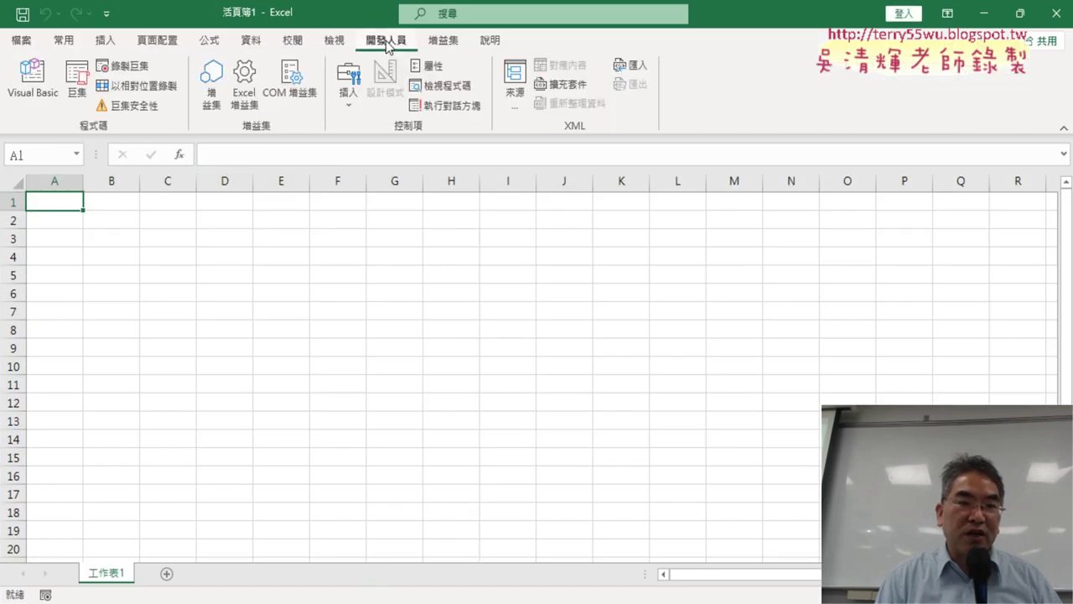
{"action": "left_click", "coordinate": [31, 94]}
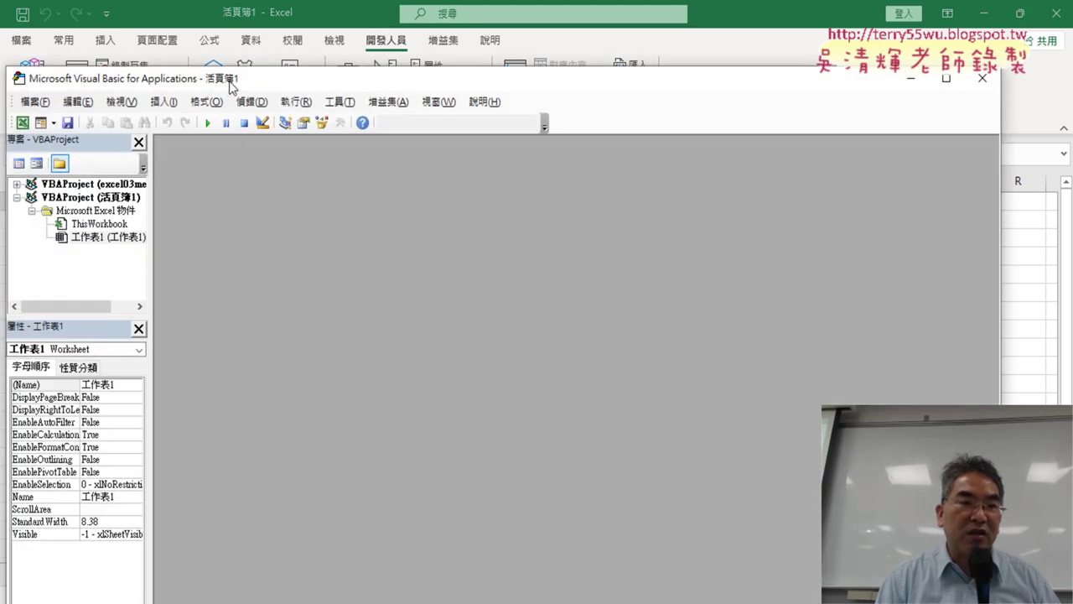
Widen the project panes and insert a new Module1 into the project via 插入 > 模組.
{"action": "left_click_drag", "start_coordinate": [224, 80], "coordinate": [396, 80]}
{"action": "left_click_drag", "start_coordinate": [319, 239], "coordinate": [416, 239]}
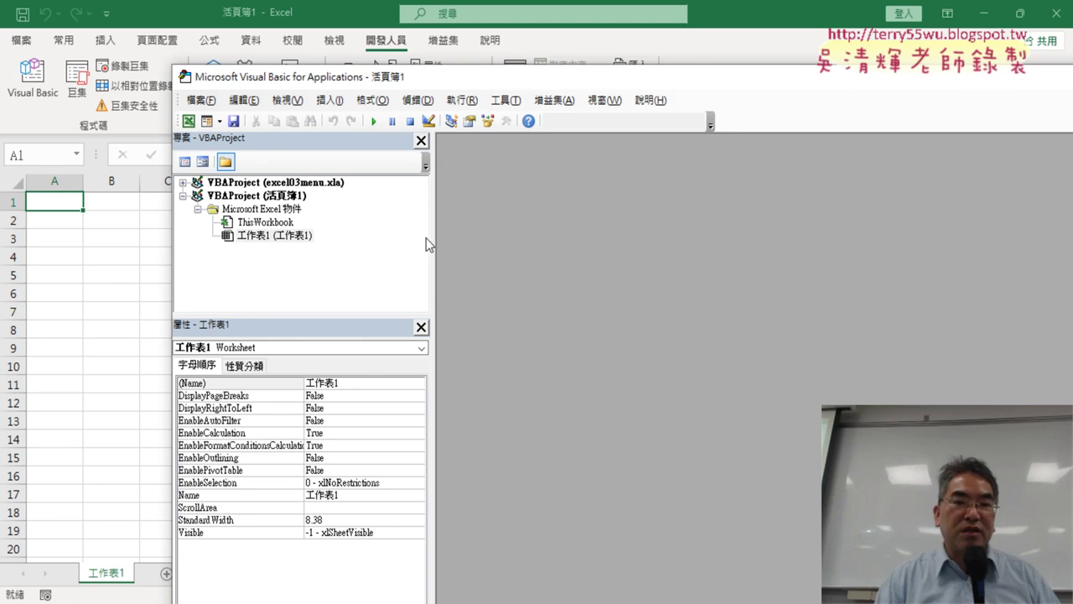
{"action": "right_click", "coordinate": [277, 237]}
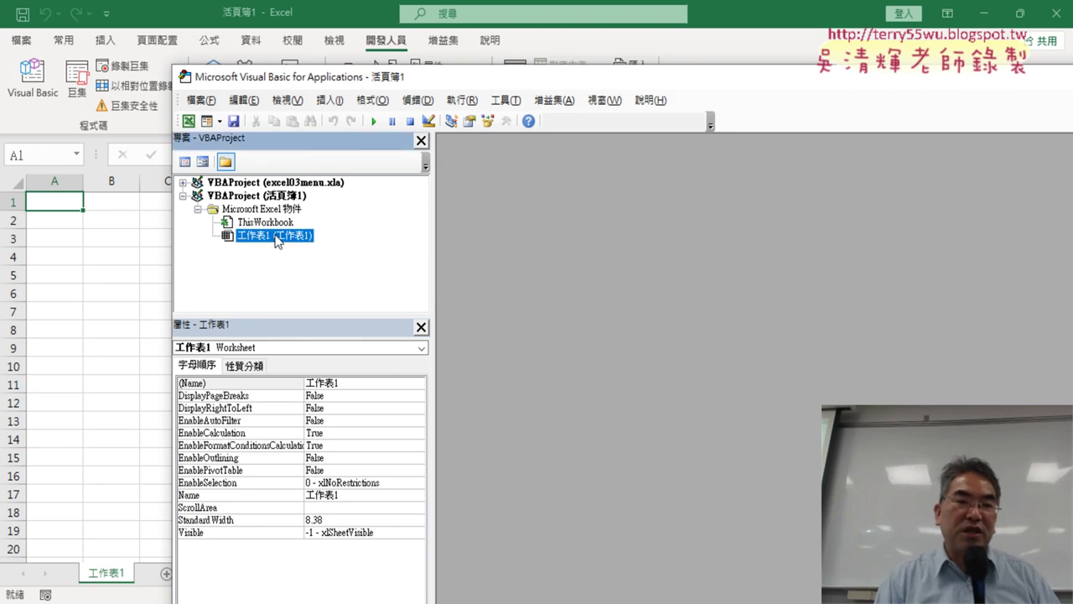
{"action": "mouse_move", "coordinate": [343, 336]}
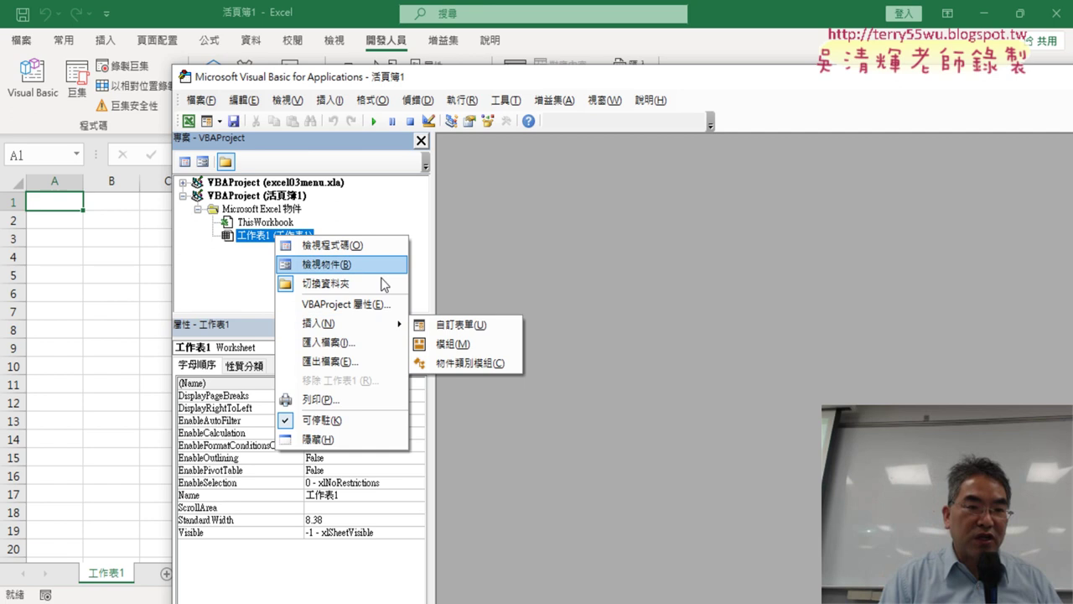
{"action": "mouse_move", "coordinate": [373, 324]}
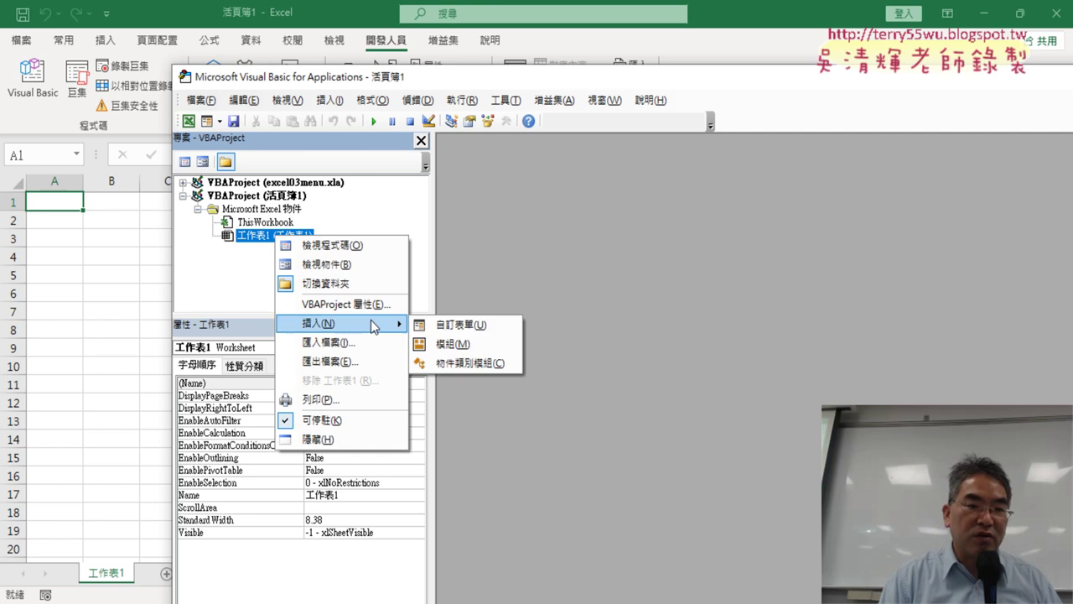
{"action": "left_click", "coordinate": [446, 344]}
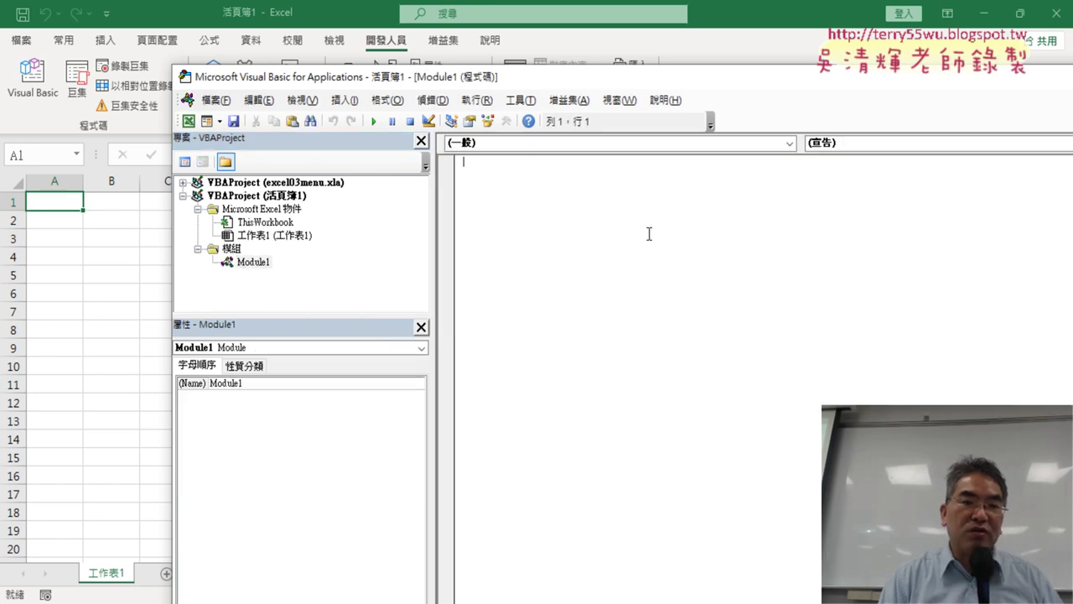
Paste the copied Sub 下載() macro code into the empty Module1.
{"action": "left_click_drag", "start_coordinate": [614, 81], "coordinate": [438, 58]}
{"action": "right_click", "coordinate": [425, 191]}
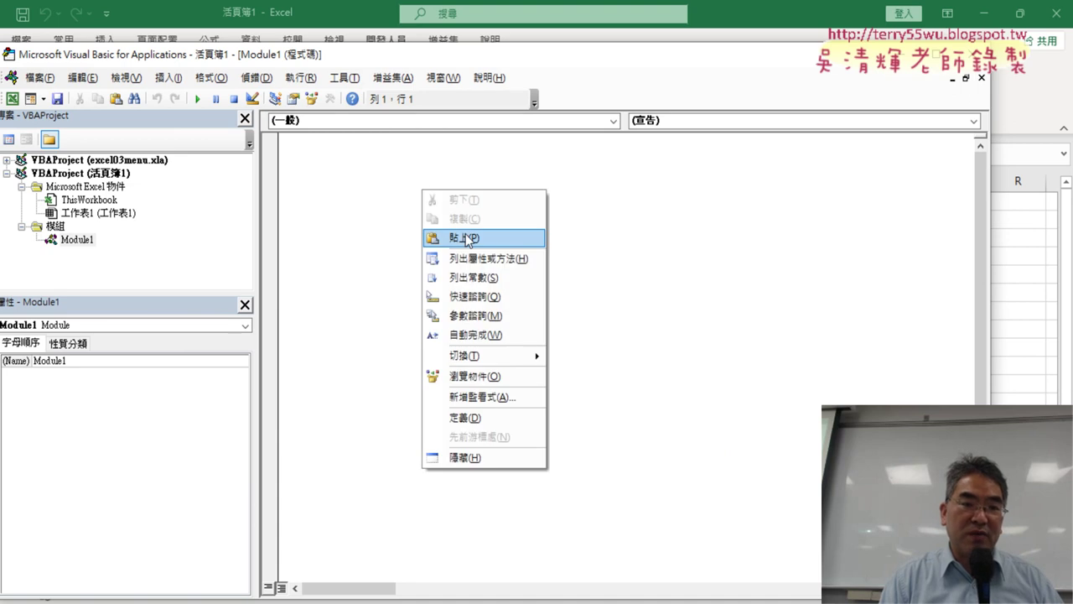
{"action": "left_click", "coordinate": [463, 235]}
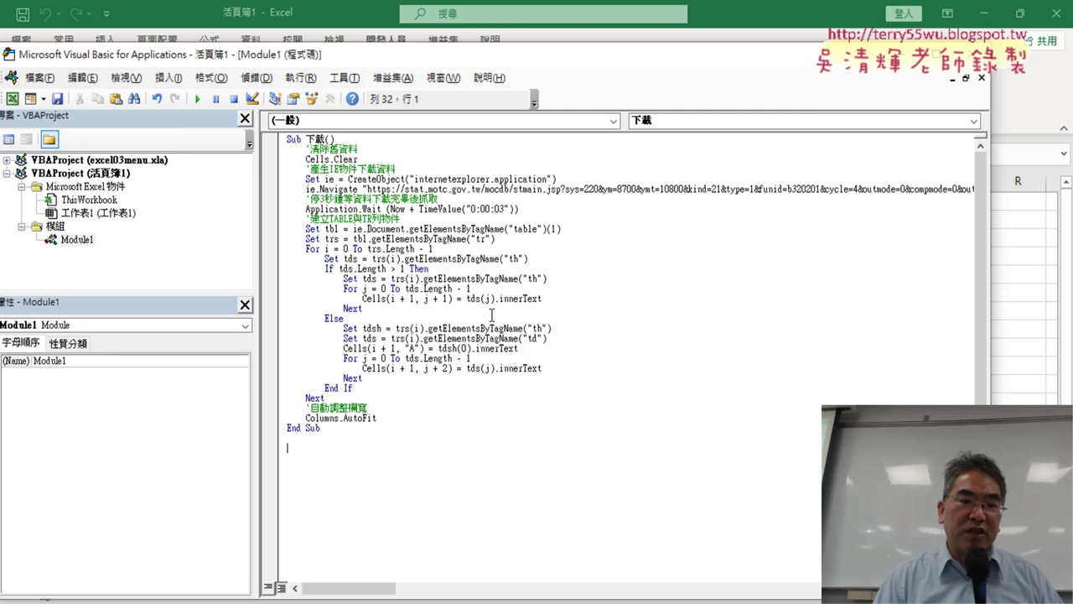
Set the code editor font size to 12 under 選項 > 撰寫風格.
{"action": "left_click", "coordinate": [344, 77]}
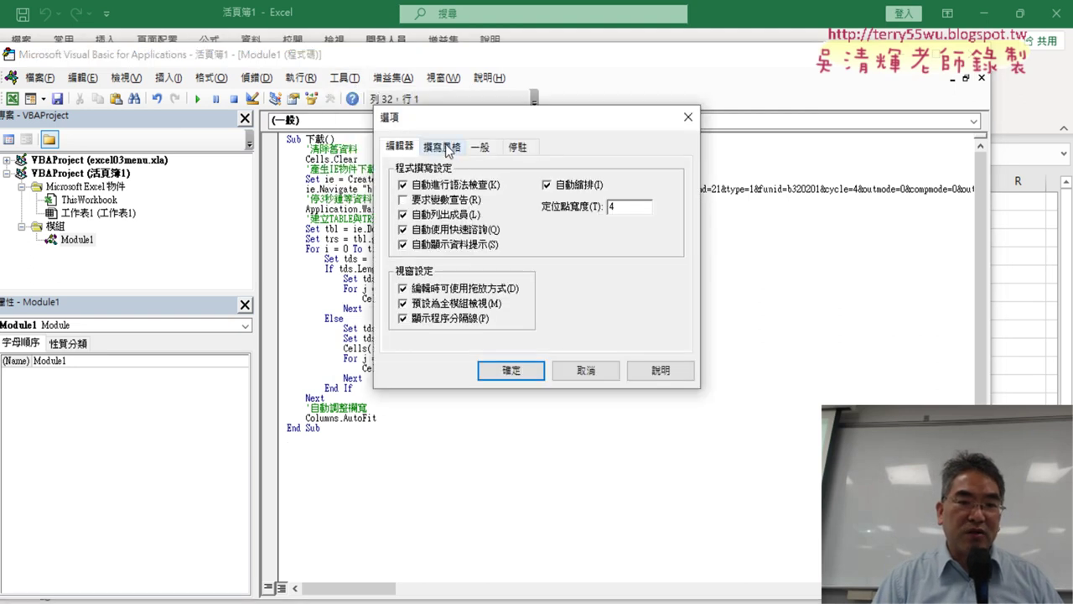
{"action": "left_click", "coordinate": [442, 147]}
{"action": "left_click", "coordinate": [611, 222]}
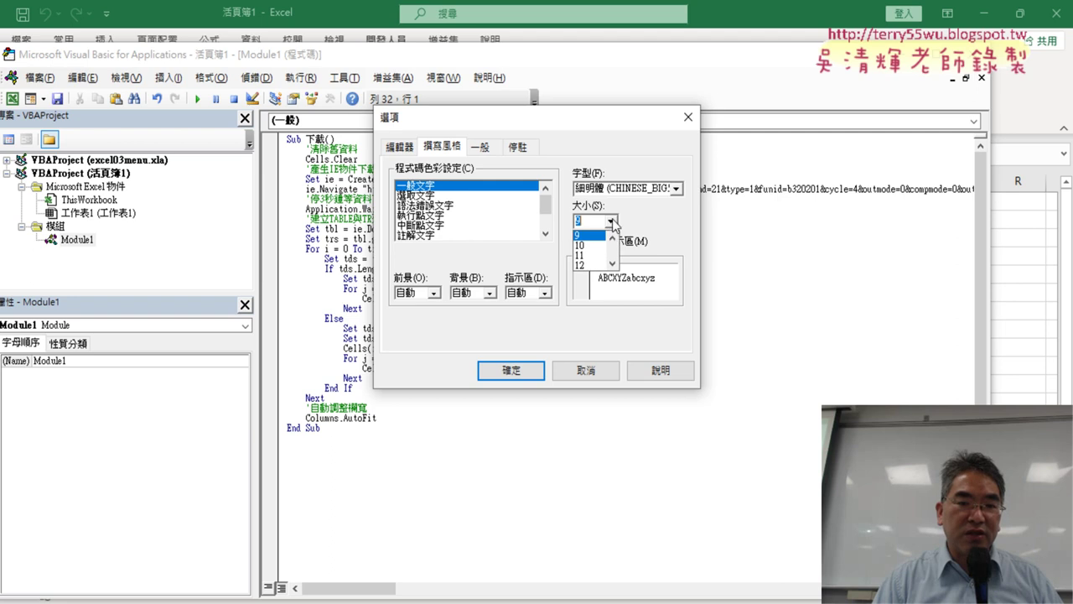
{"action": "left_click", "coordinate": [580, 264]}
{"action": "left_click", "coordinate": [510, 370]}
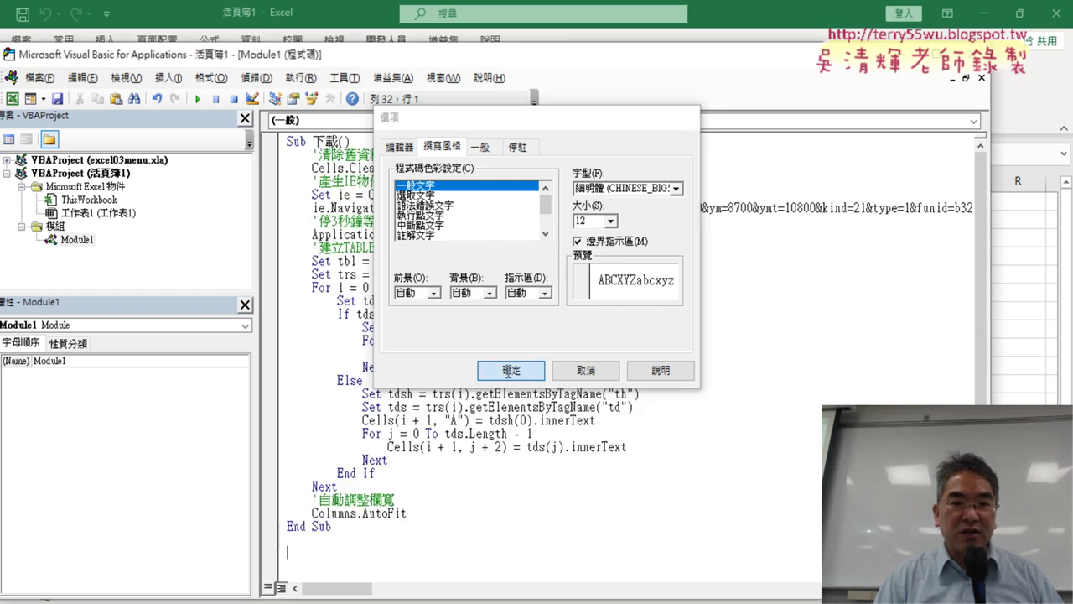
Widen the code area and reposition the VBA editor window so the worksheet shows.
{"action": "left_click_drag", "start_coordinate": [255, 225], "coordinate": [143, 224]}
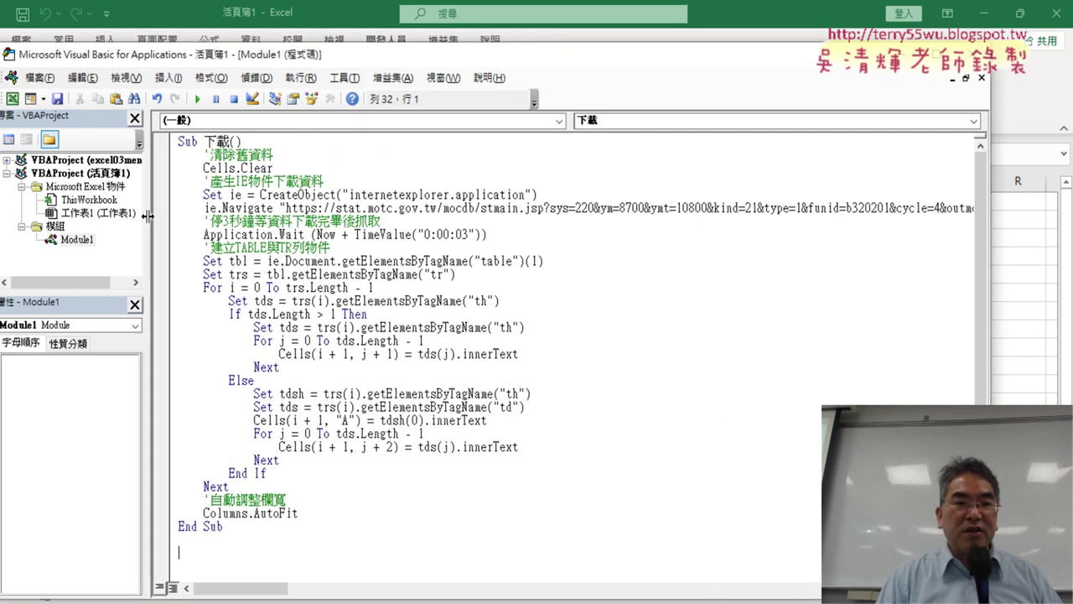
{"action": "left_click_drag", "start_coordinate": [318, 56], "coordinate": [496, 54]}
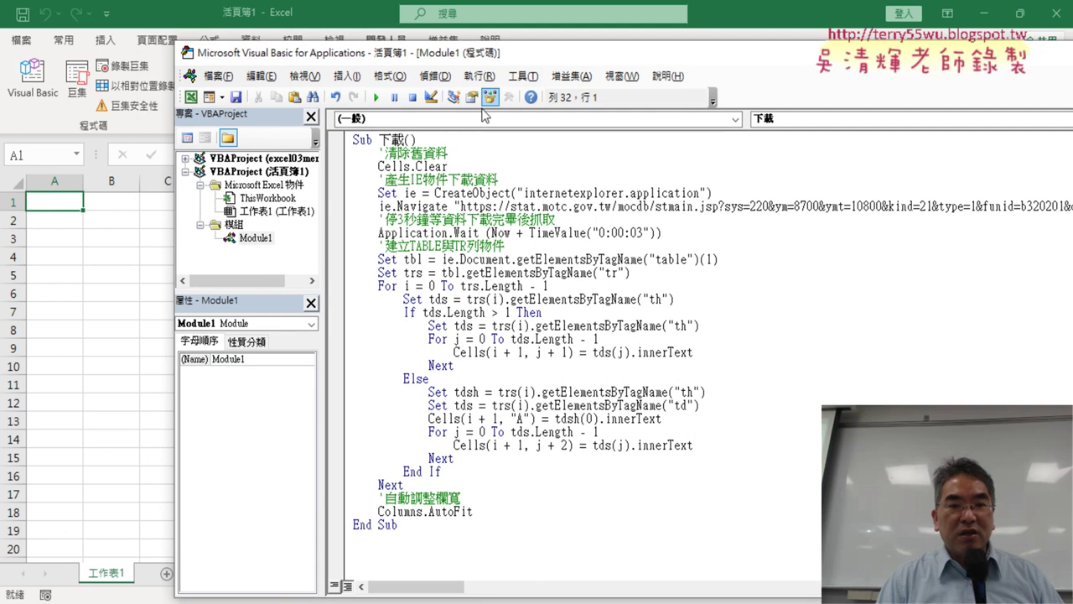
{"action": "left_click_drag", "start_coordinate": [322, 188], "coordinate": [297, 187]}
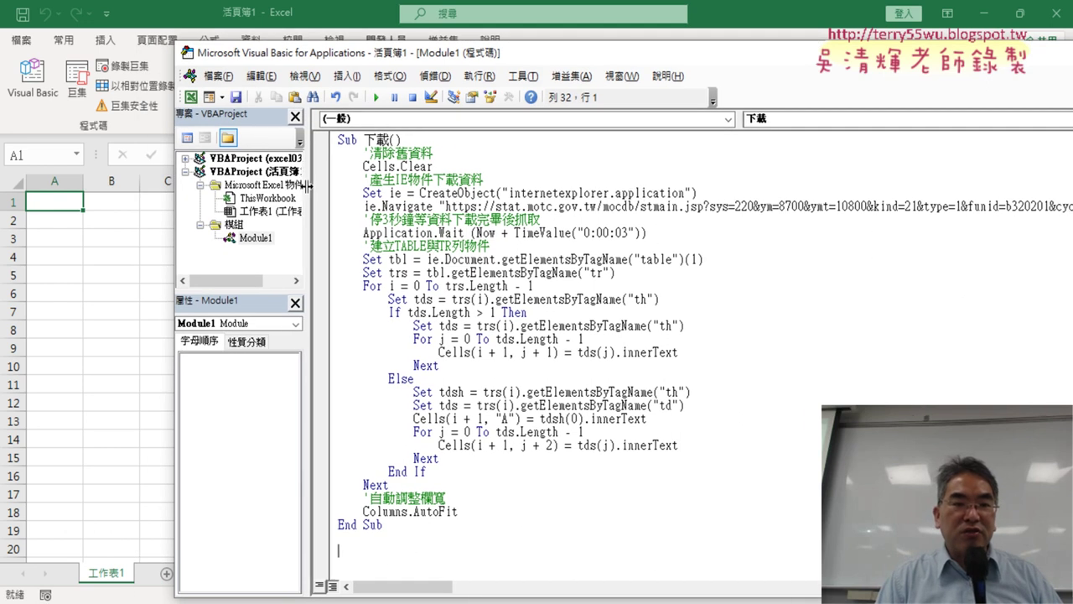
{"action": "left_click_drag", "start_coordinate": [394, 61], "coordinate": [299, 42]}
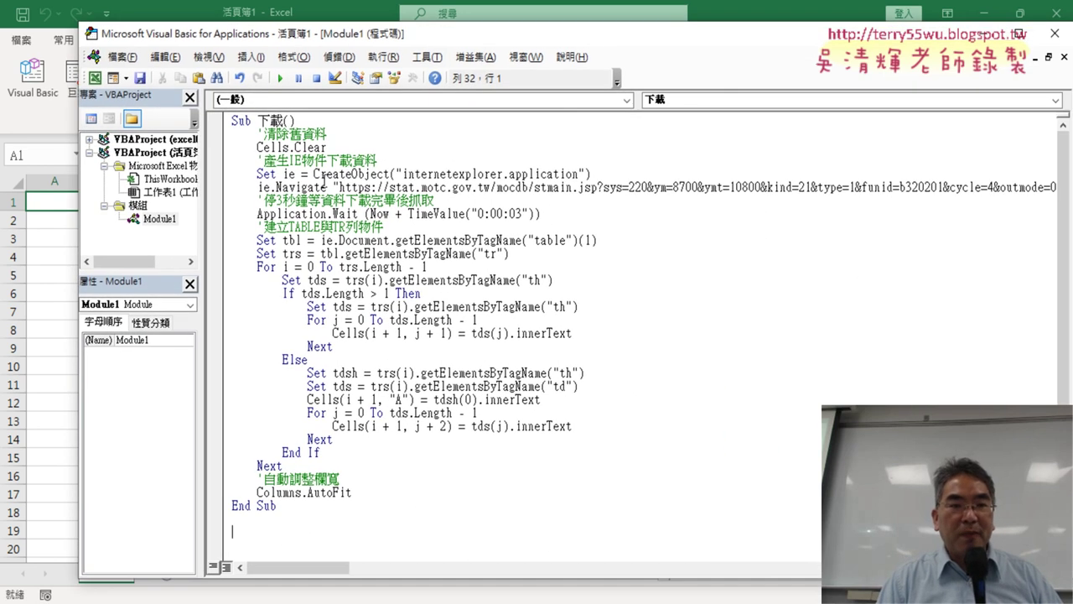
Highlight Cells.Clear, CreateObject, internetexplorer.application, ie and .Navigate while explaining the code.
{"action": "left_click_drag", "start_coordinate": [328, 146], "coordinate": [257, 147]}
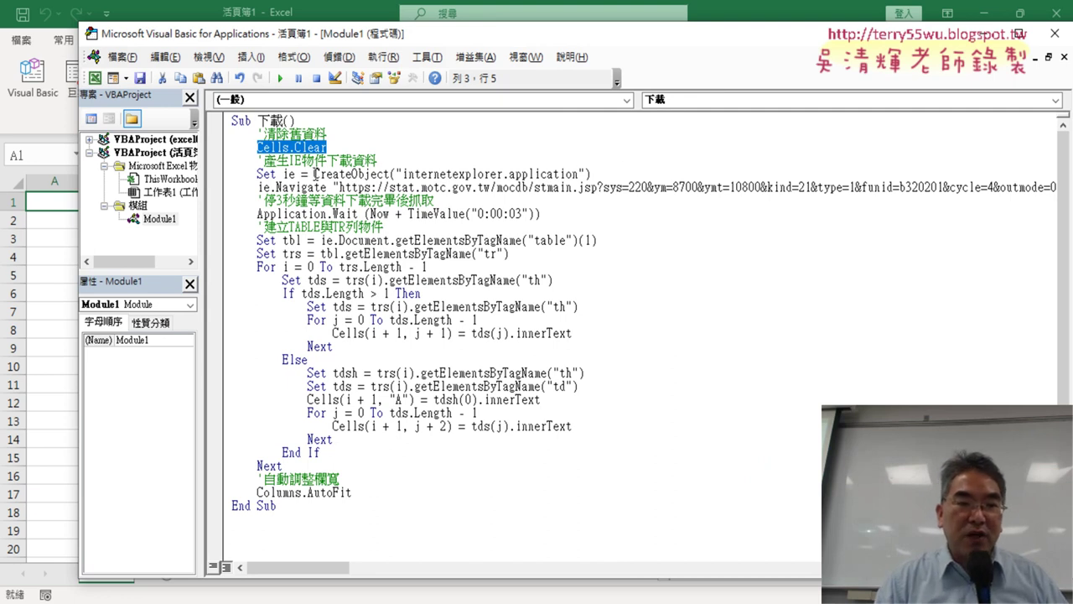
{"action": "left_click_drag", "start_coordinate": [315, 174], "coordinate": [350, 174]}
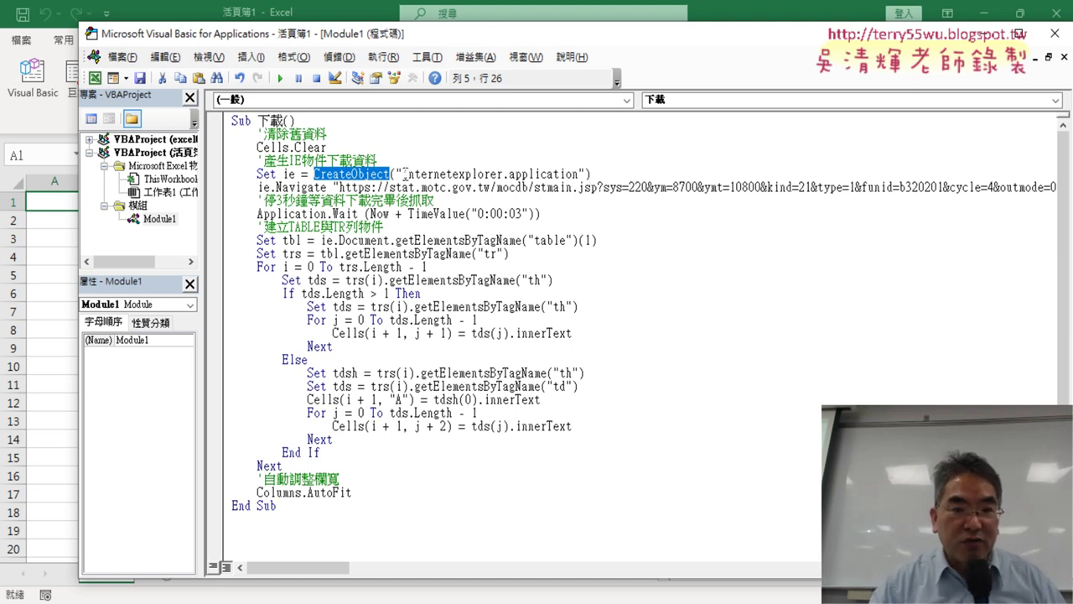
{"action": "left_click_drag", "start_coordinate": [404, 173], "coordinate": [578, 174]}
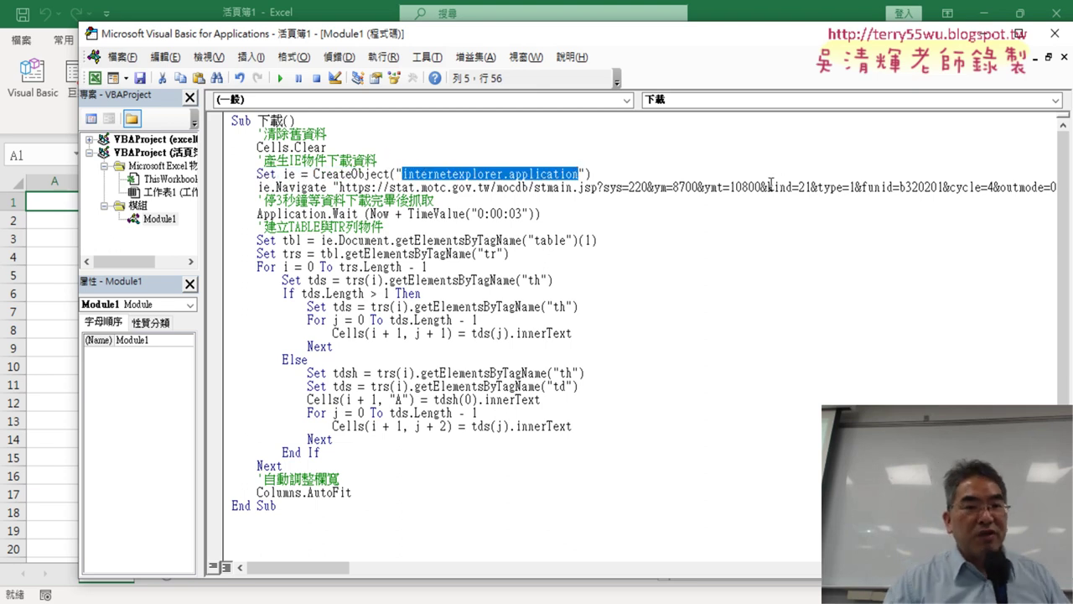
{"action": "double_click", "coordinate": [290, 173]}
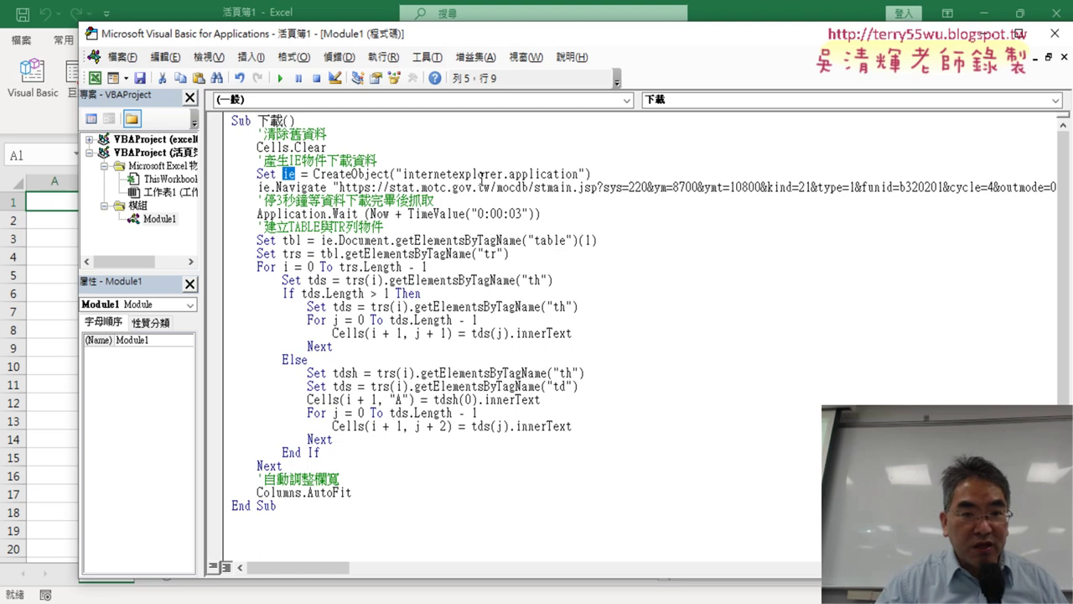
{"action": "left_click_drag", "start_coordinate": [404, 173], "coordinate": [580, 174]}
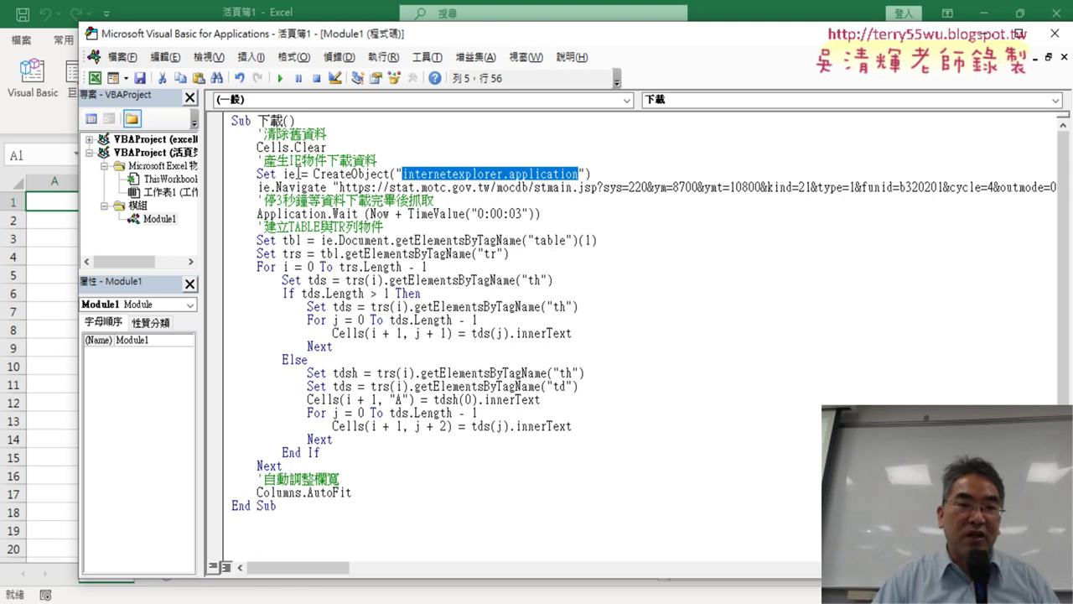
{"action": "double_click", "coordinate": [292, 173]}
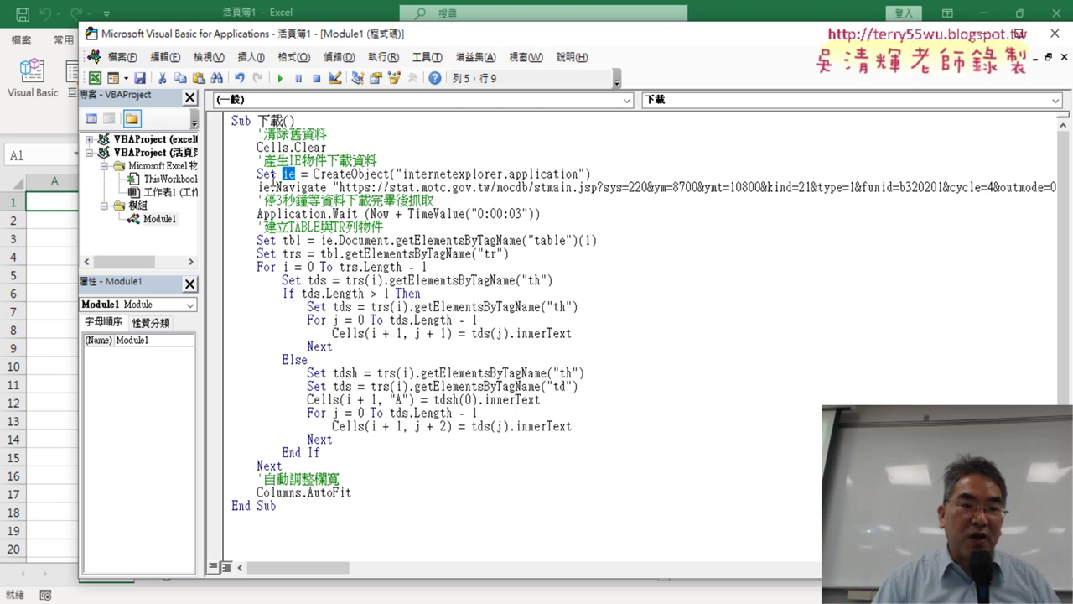
{"action": "left_click_drag", "start_coordinate": [270, 187], "coordinate": [328, 187]}
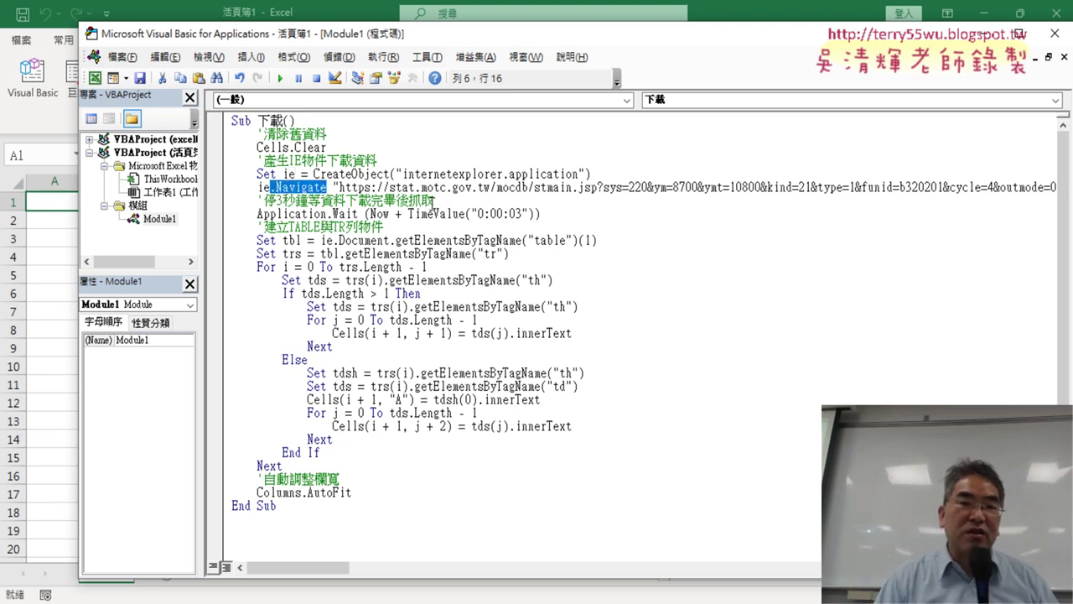
Select the full web address following ie.Navigate.
{"action": "left_click_drag", "start_coordinate": [340, 187], "coordinate": [933, 188]}
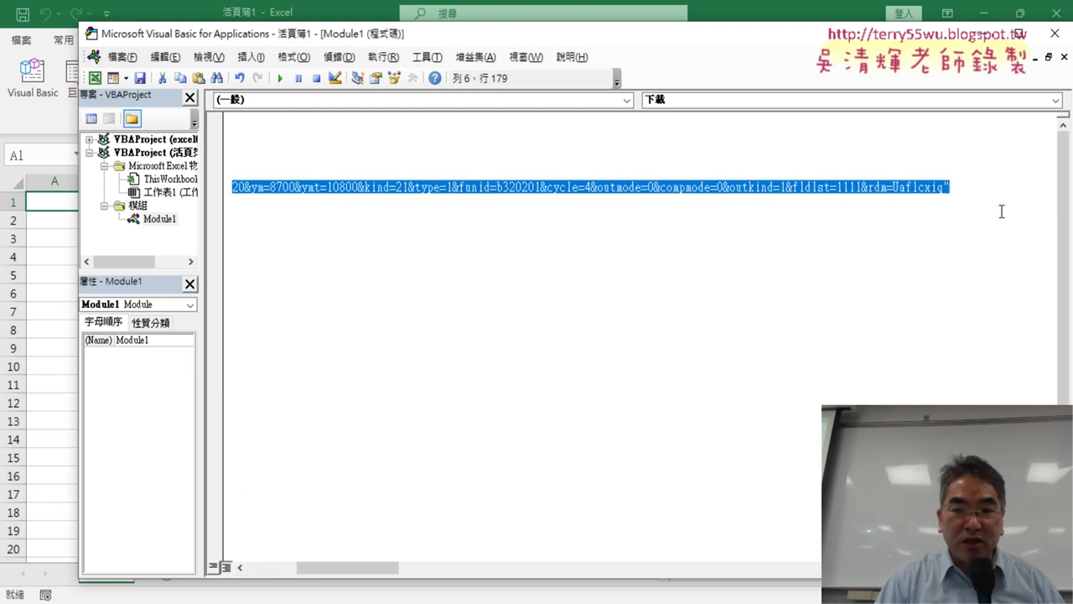
{"action": "left_click", "coordinate": [957, 199]}
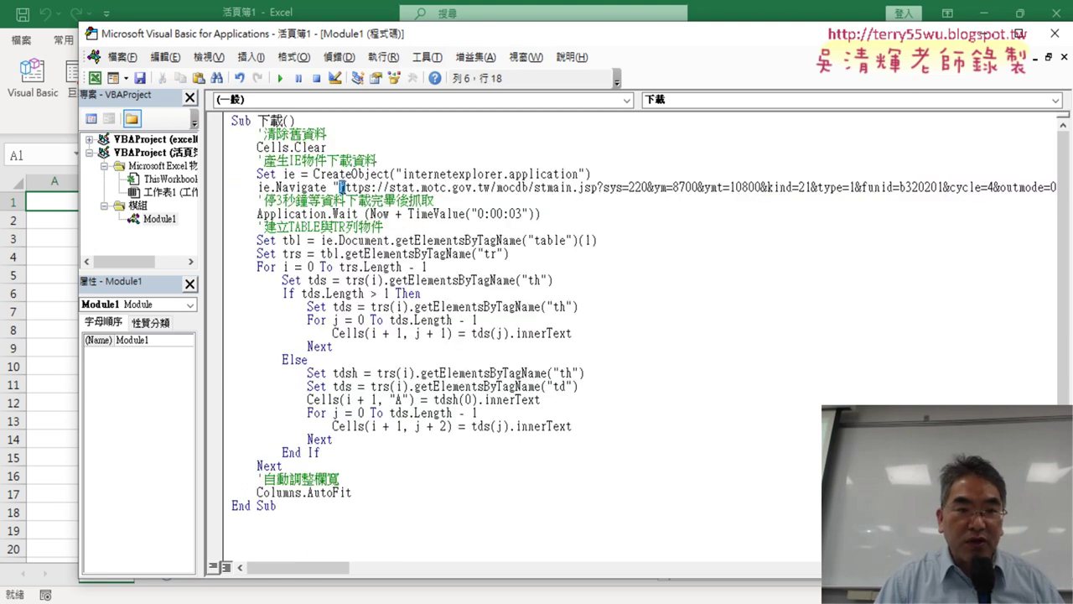
{"action": "left_click_drag", "start_coordinate": [341, 187], "coordinate": [992, 179]}
{"action": "left_click", "coordinate": [992, 179]}
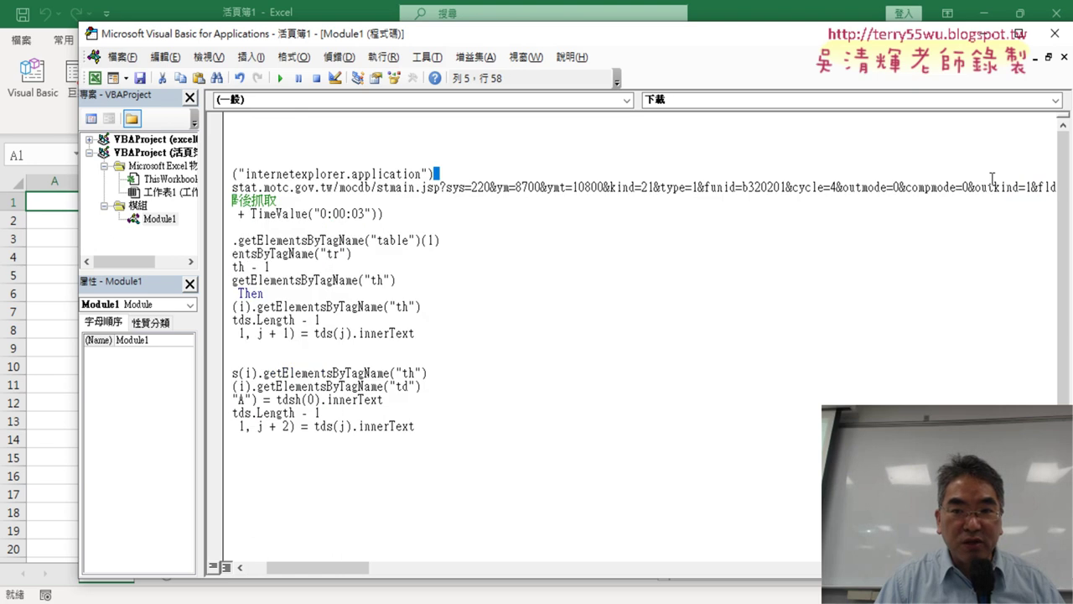
{"action": "left_click_drag", "start_coordinate": [341, 187], "coordinate": [993, 187]}
{"action": "key", "text": "ctrl+c"}
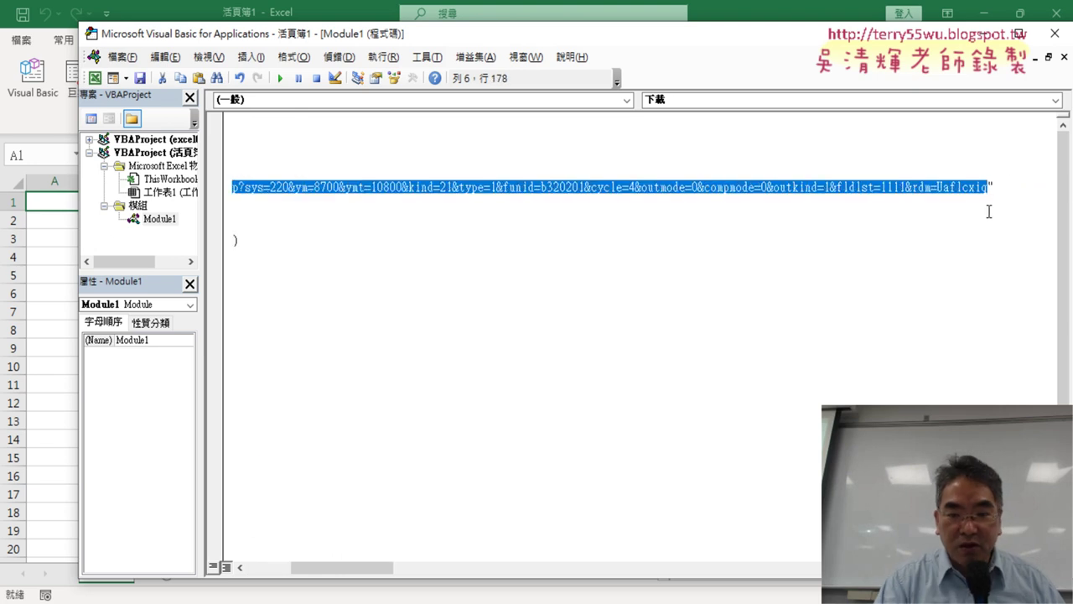
Delete the ie.Navigate address, leaving empty quotes, and scroll the Google Doc up to 網址.
{"action": "key", "text": "Delete"}
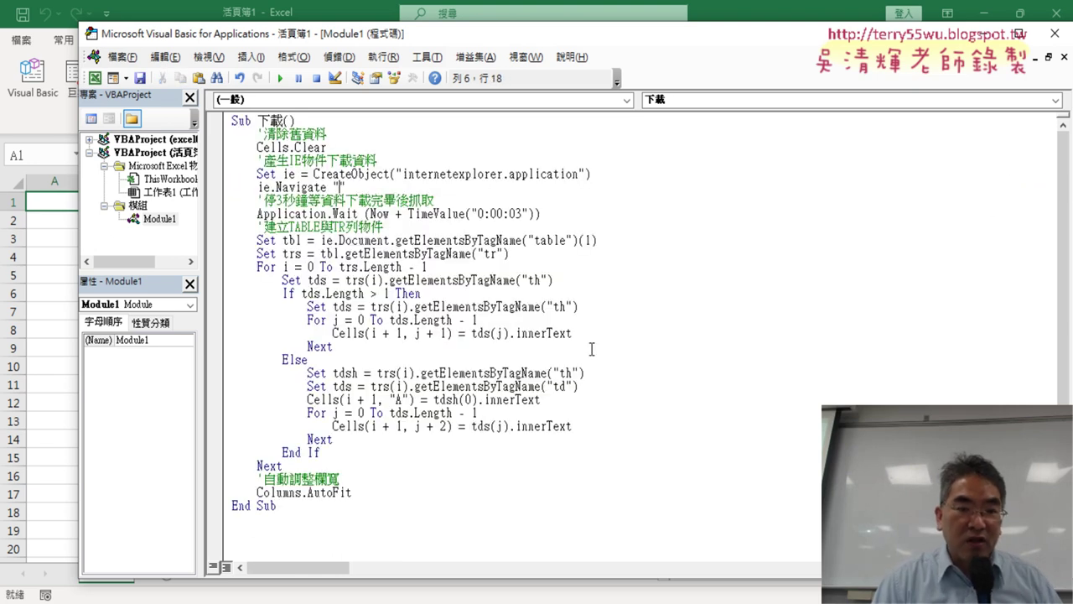
{"action": "key", "text": "alt+Tab"}
{"action": "scroll", "coordinate": [555, 382], "scroll_direction": "up", "scroll_amount": 5}
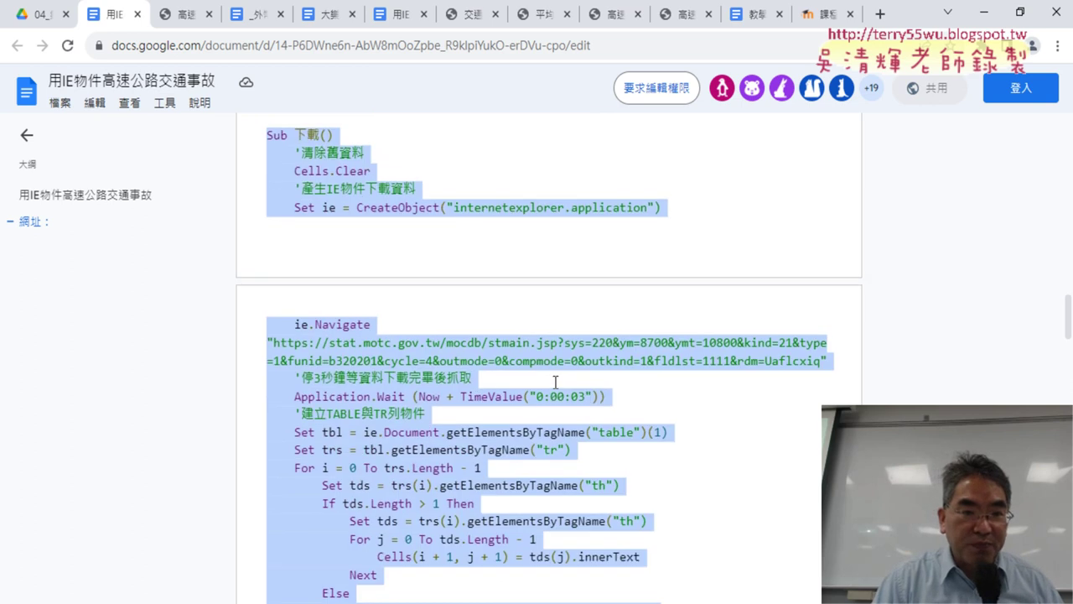
{"action": "scroll", "coordinate": [555, 383], "scroll_direction": "up", "scroll_amount": 10}
{"action": "scroll", "coordinate": [555, 382], "scroll_direction": "up", "scroll_amount": 5}
{"action": "scroll", "coordinate": [555, 383], "scroll_direction": "up", "scroll_amount": 5}
{"action": "scroll", "coordinate": [550, 365], "scroll_direction": "up", "scroll_amount": 2}
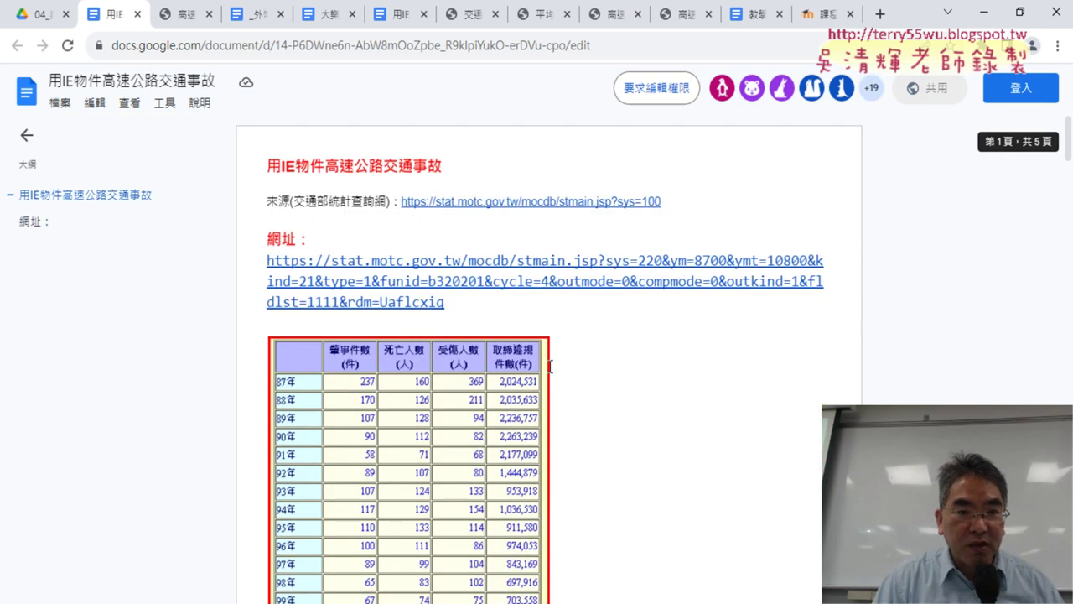
Select the full query URL under 網址 and return to the VBA code editor.
{"action": "left_click_drag", "start_coordinate": [268, 260], "coordinate": [444, 302]}
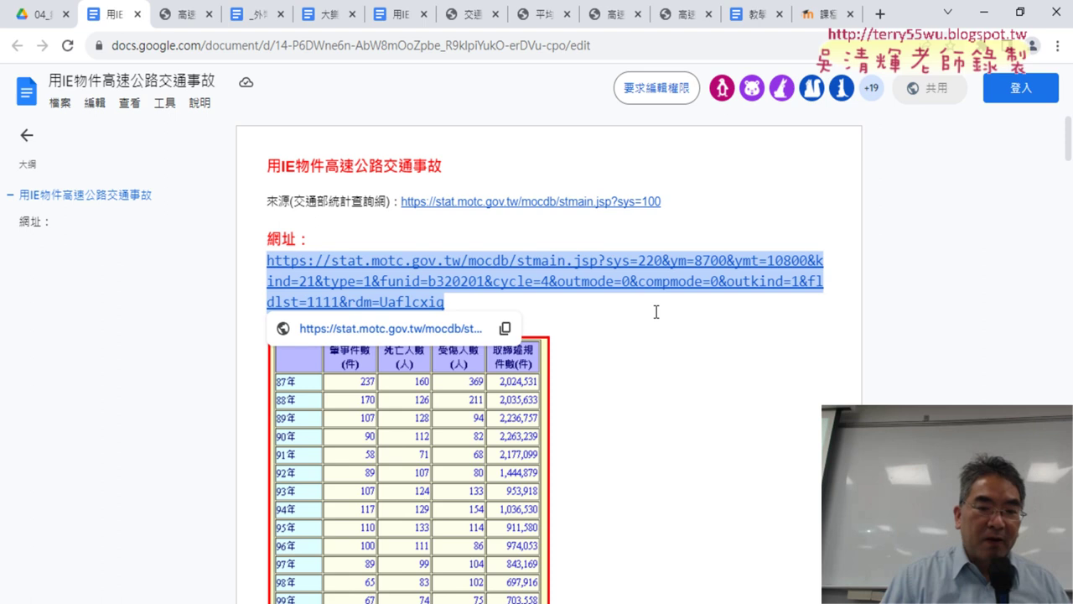
{"action": "left_click", "coordinate": [593, 602]}
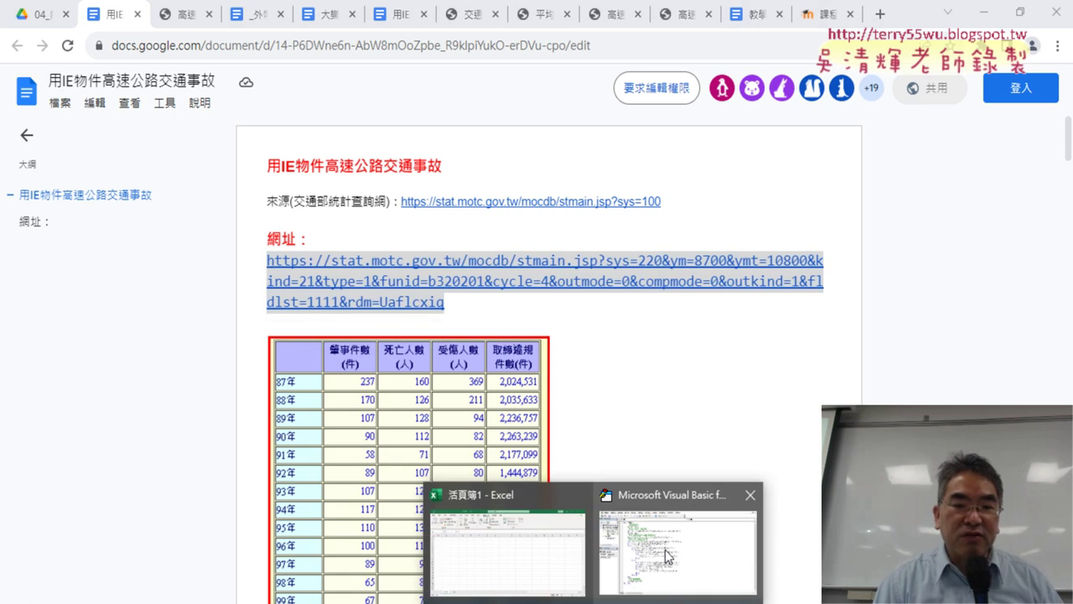
{"action": "left_click", "coordinate": [668, 555]}
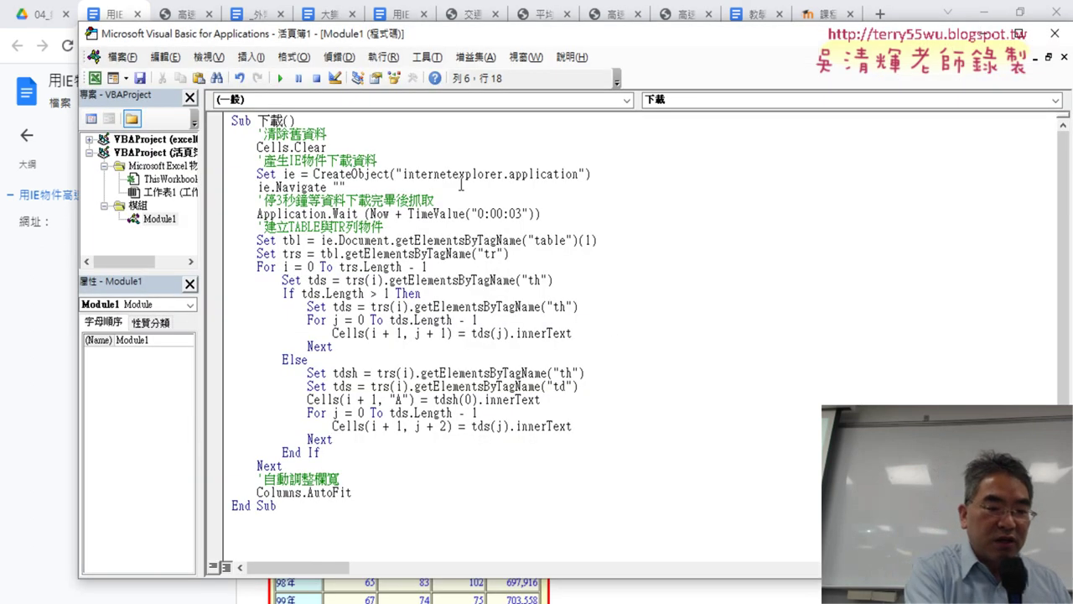
Paste the stat.motc.gov.tw query URL into ie.Navigate and highlight the three-second Application.Wait line.
{"action": "key", "text": "ctrl+v"}
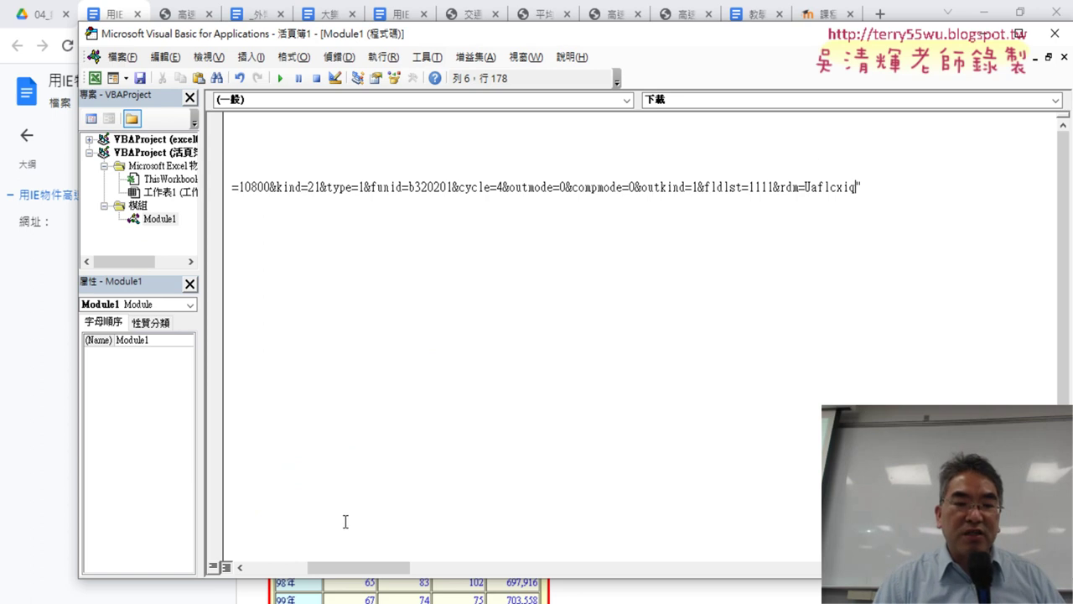
{"action": "left_click_drag", "start_coordinate": [358, 568], "coordinate": [295, 567]}
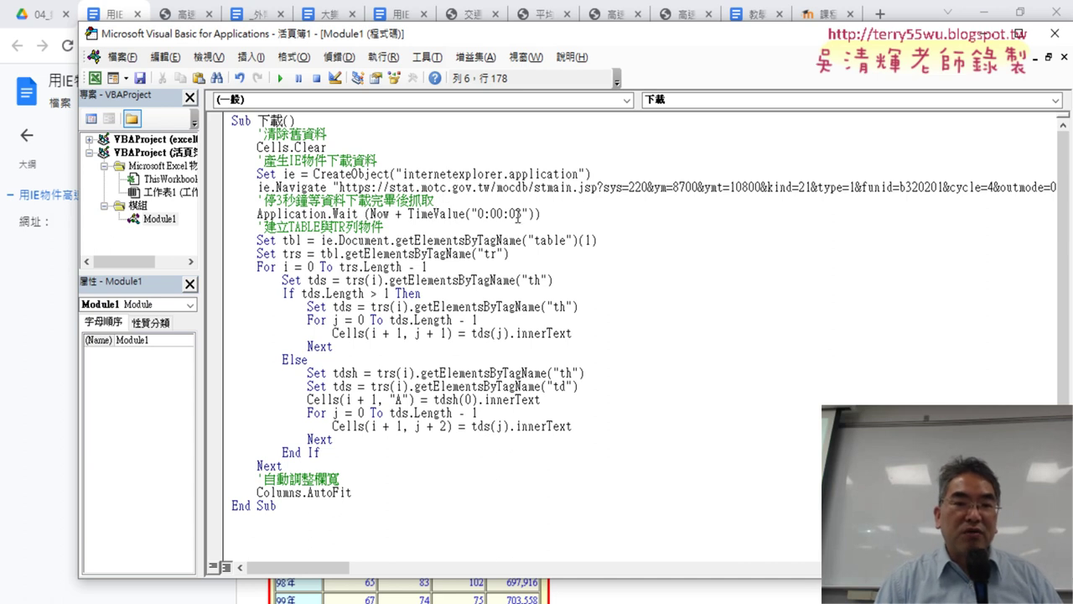
{"action": "left_click_drag", "start_coordinate": [570, 216], "coordinate": [259, 219]}
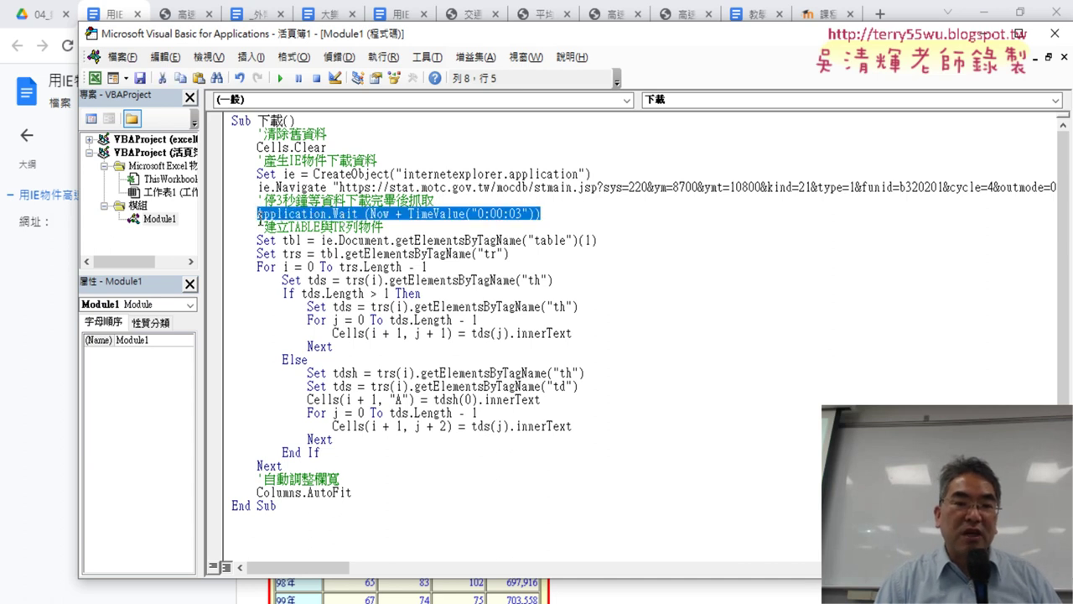
{"action": "left_click", "coordinate": [322, 223]}
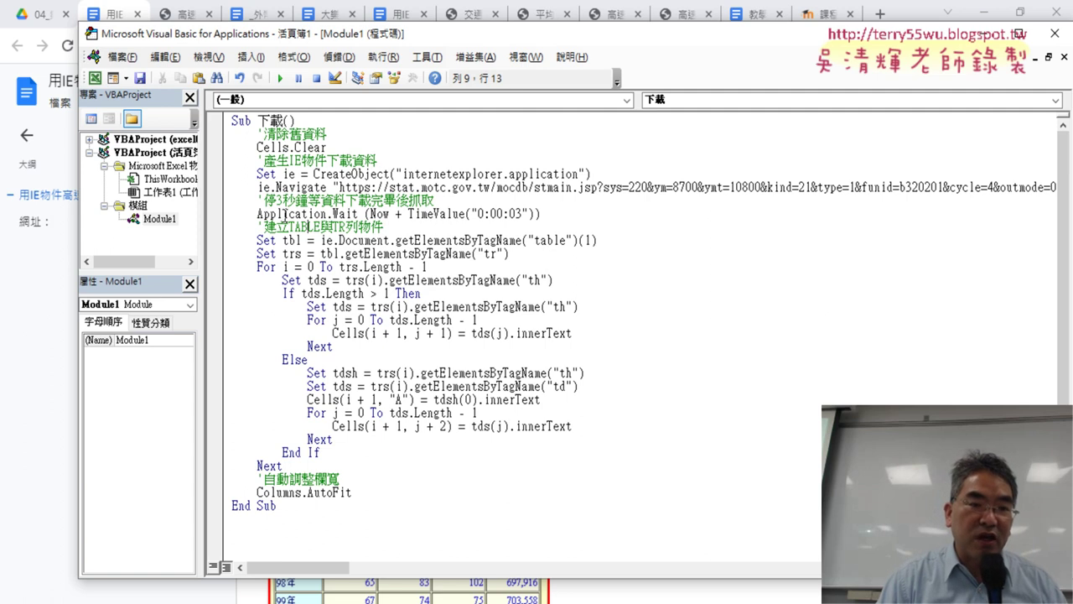
{"action": "left_click", "coordinate": [282, 215]}
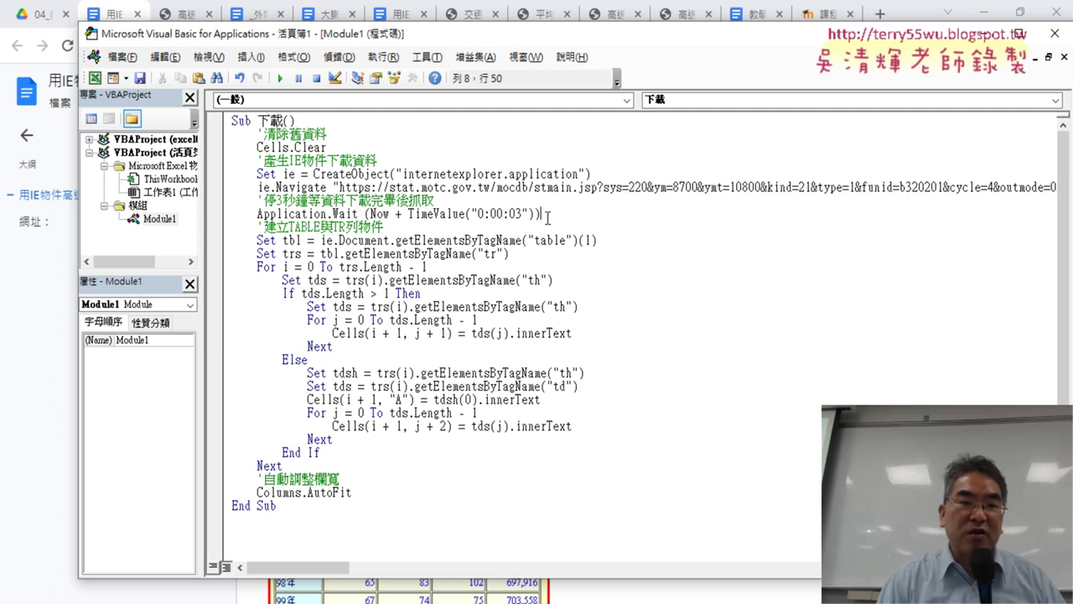
{"action": "left_click_drag", "start_coordinate": [546, 216], "coordinate": [370, 214]}
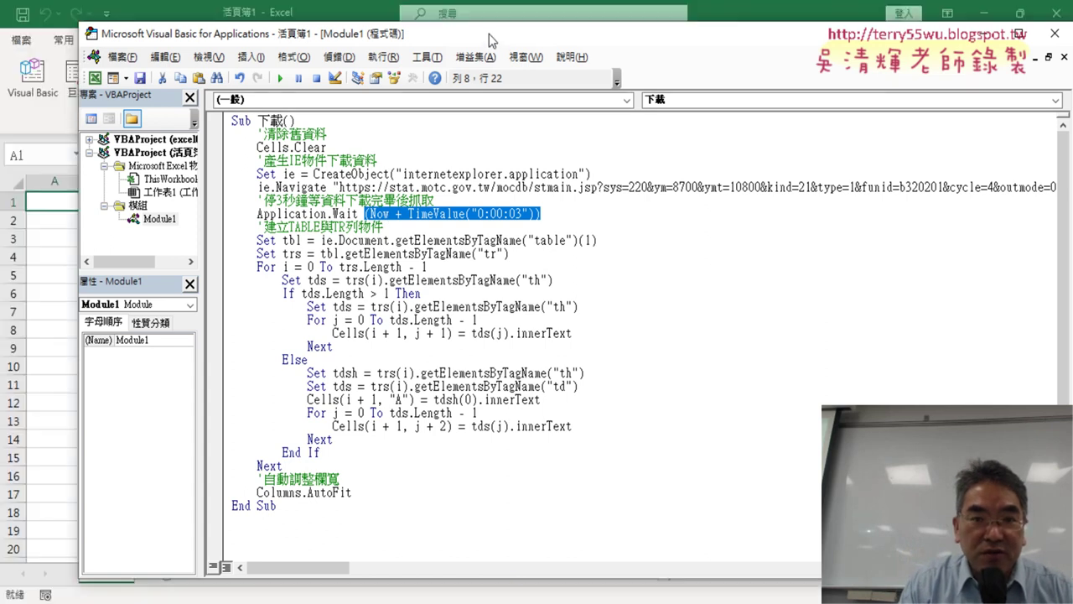
{"action": "left_click_drag", "start_coordinate": [489, 33], "coordinate": [646, 52]}
{"action": "left_click", "coordinate": [586, 231]}
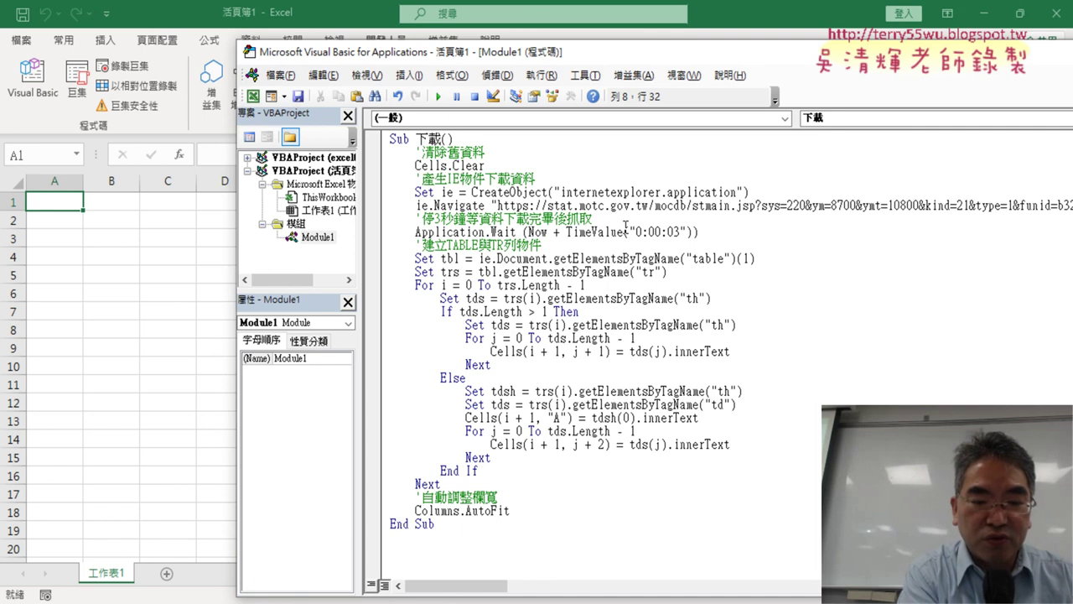
Step through the 下載 macro with F8 past the Navigate call and three-second wait.
{"action": "key", "text": "F8"}
{"action": "key", "text": "F8"}
{"action": "key", "text": "F8"}
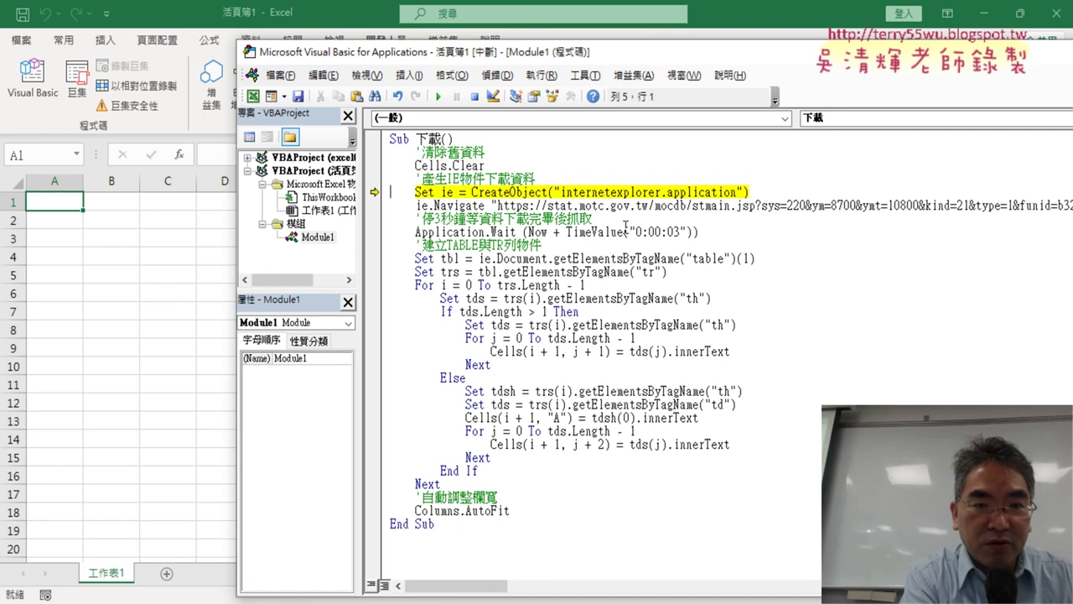
{"action": "key", "text": "F8"}
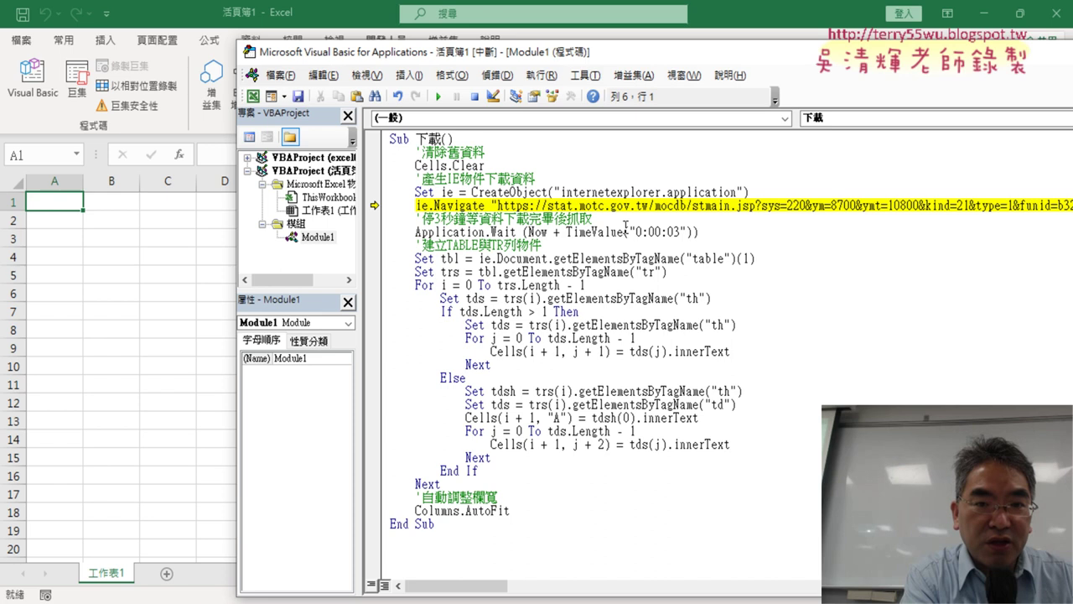
{"action": "key", "text": "F8"}
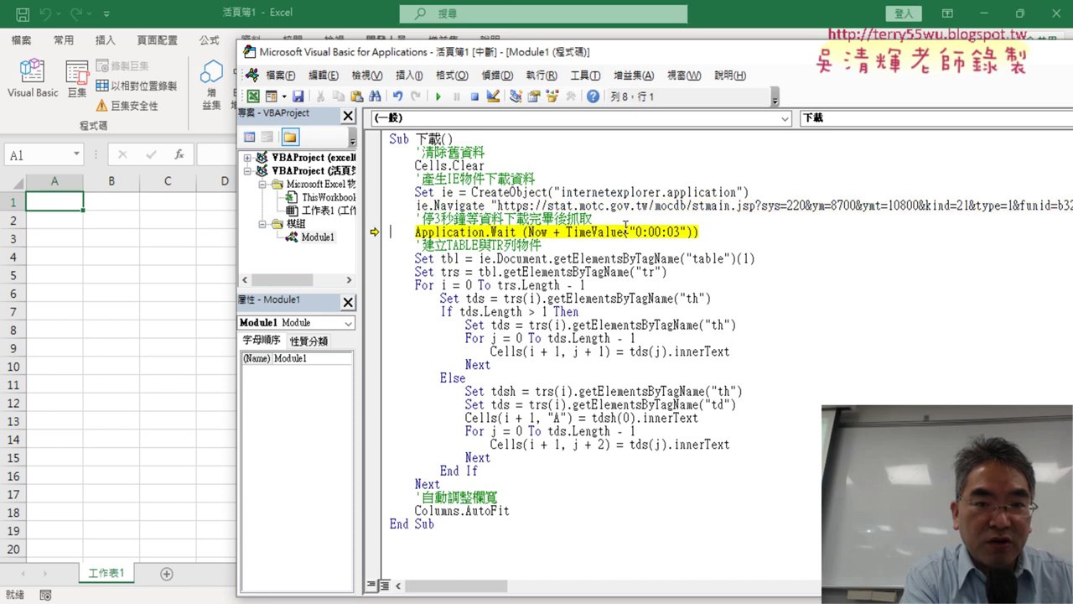
{"action": "key", "text": "F8"}
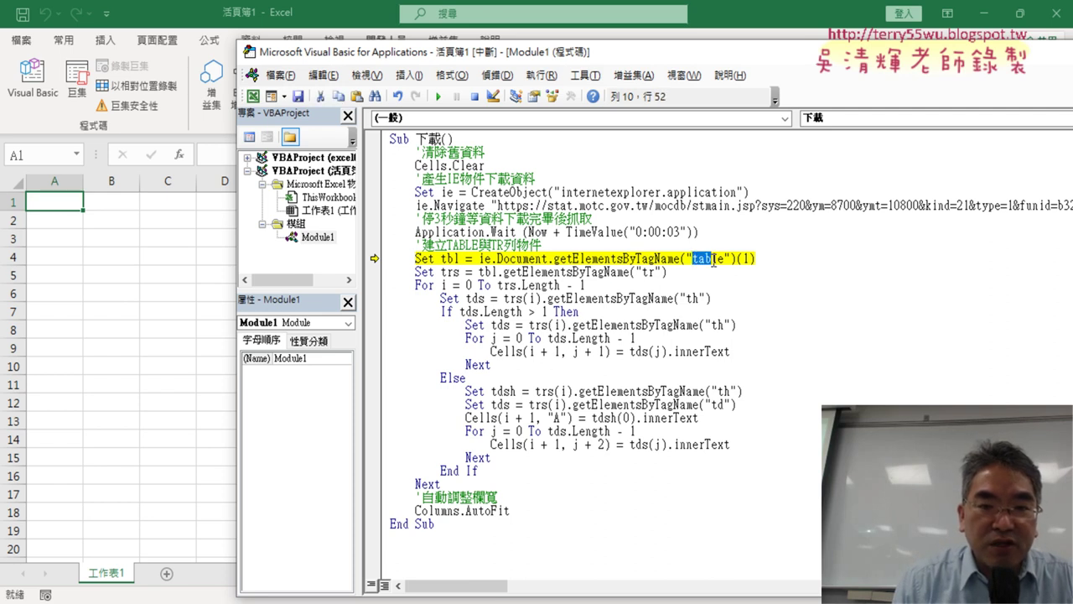
Highlight getElementsByTagName, table, tr and th in the table-lookup code while explaining it.
{"action": "left_click_drag", "start_coordinate": [693, 259], "coordinate": [723, 259]}
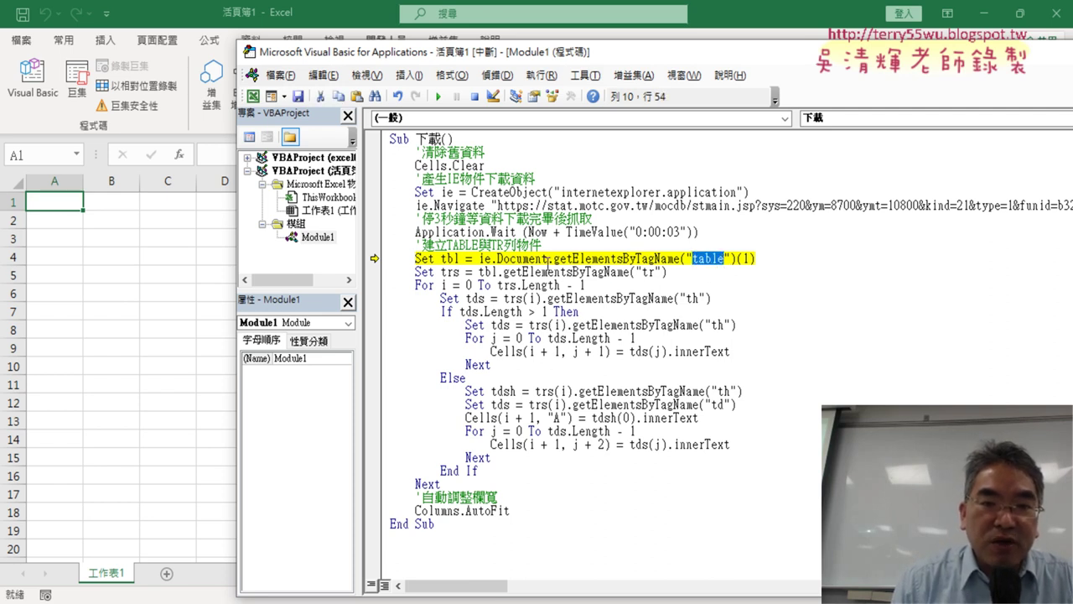
{"action": "left_click_drag", "start_coordinate": [554, 259], "coordinate": [676, 264]}
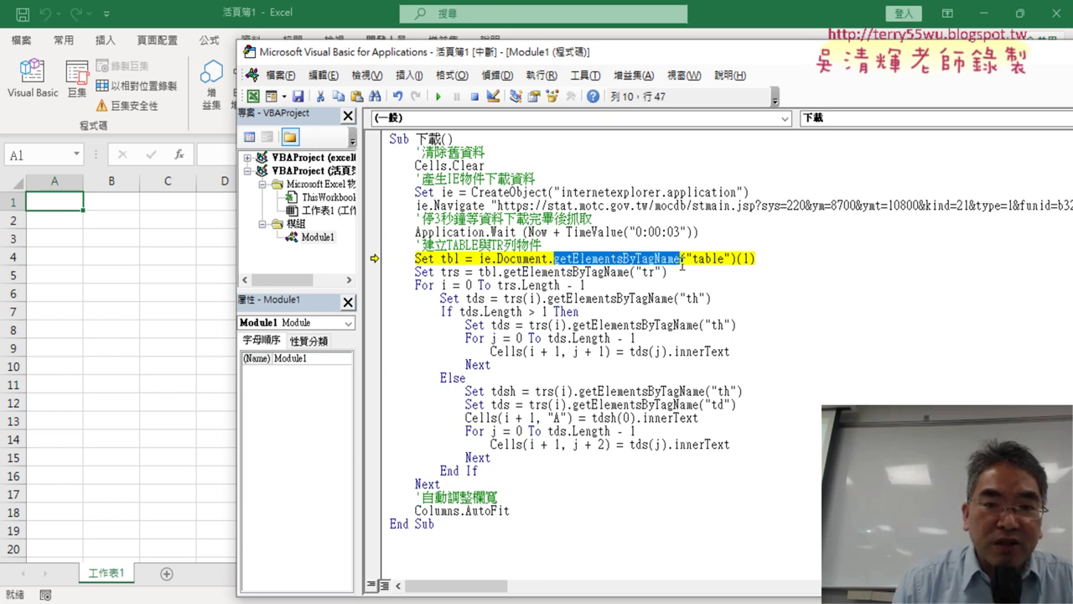
{"action": "left_click_drag", "start_coordinate": [695, 260], "coordinate": [724, 262]}
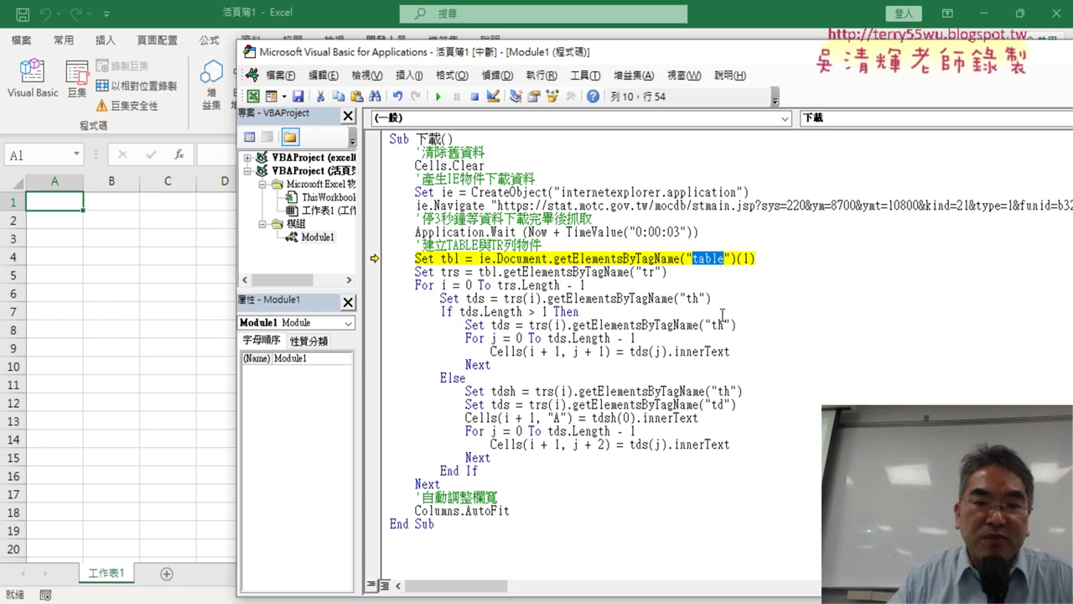
{"action": "left_click_drag", "start_coordinate": [662, 272], "coordinate": [643, 271]}
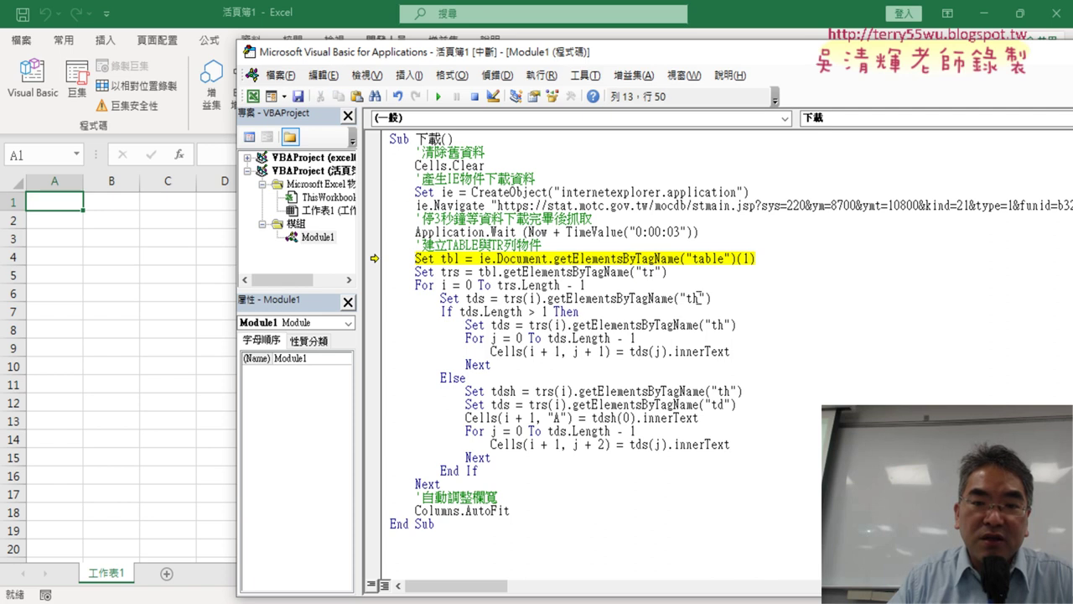
{"action": "left_click_drag", "start_coordinate": [701, 298], "coordinate": [691, 299]}
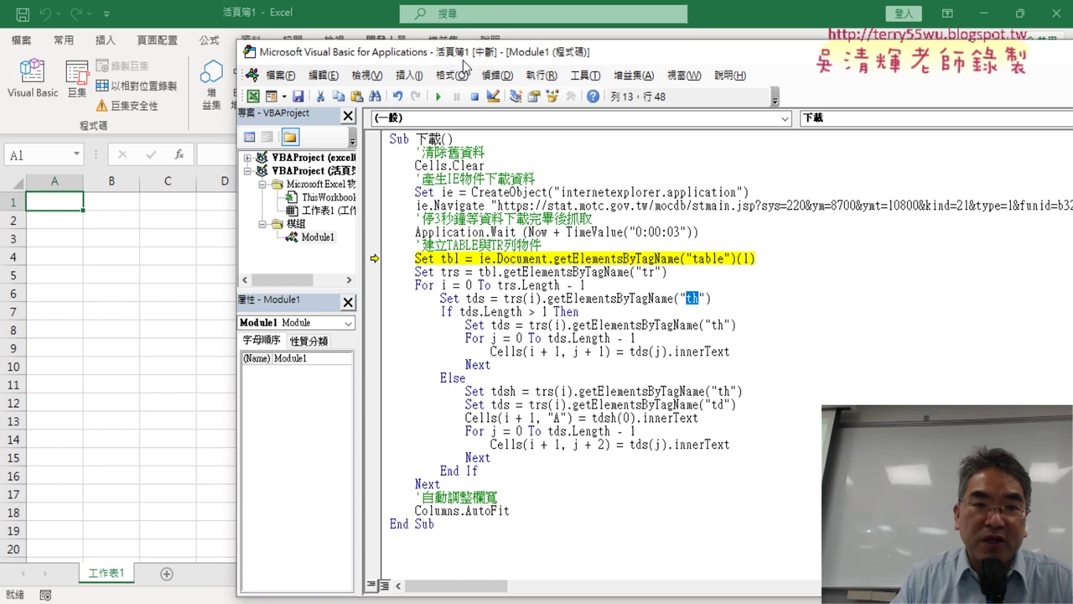
{"action": "left_click_drag", "start_coordinate": [464, 60], "coordinate": [669, 52]}
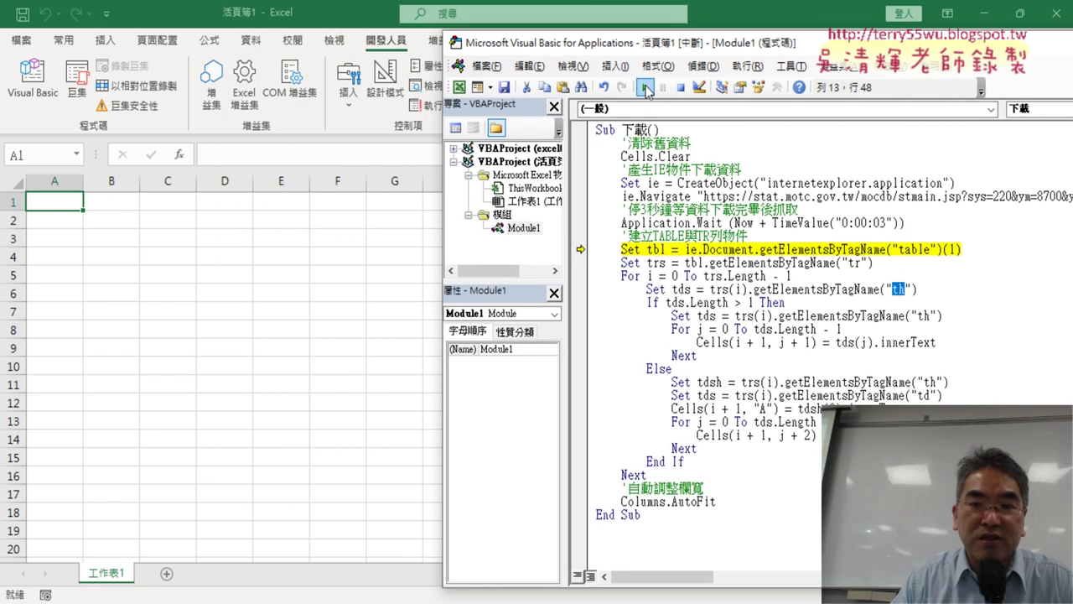
Resume the macro to fill the sheet with yearly accident figures from 87年, then switch to the browser.
{"action": "left_click", "coordinate": [646, 90]}
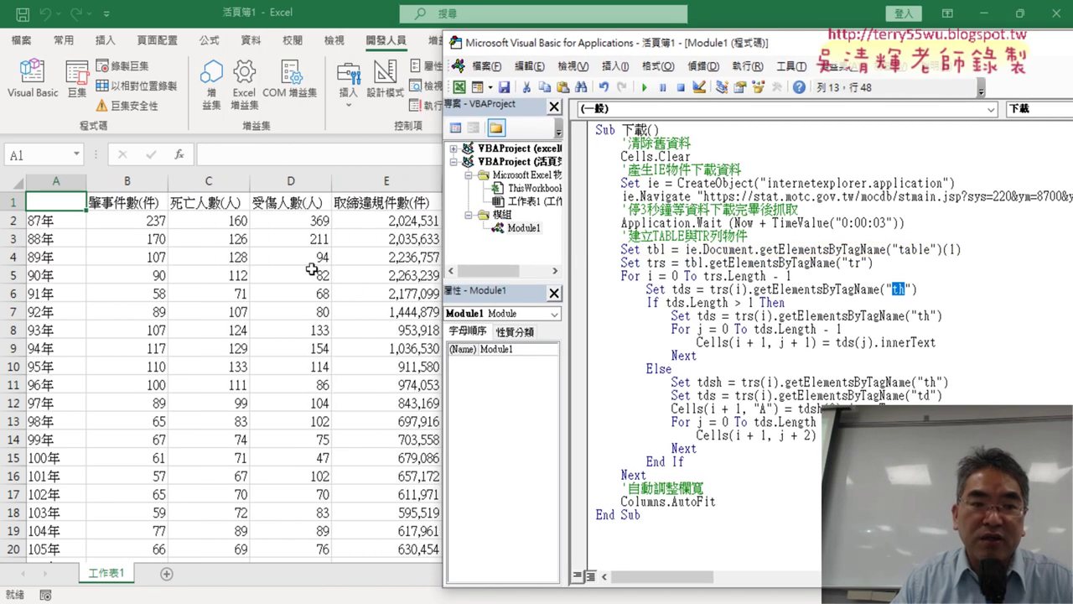
{"action": "left_click_drag", "start_coordinate": [546, 48], "coordinate": [577, 48]}
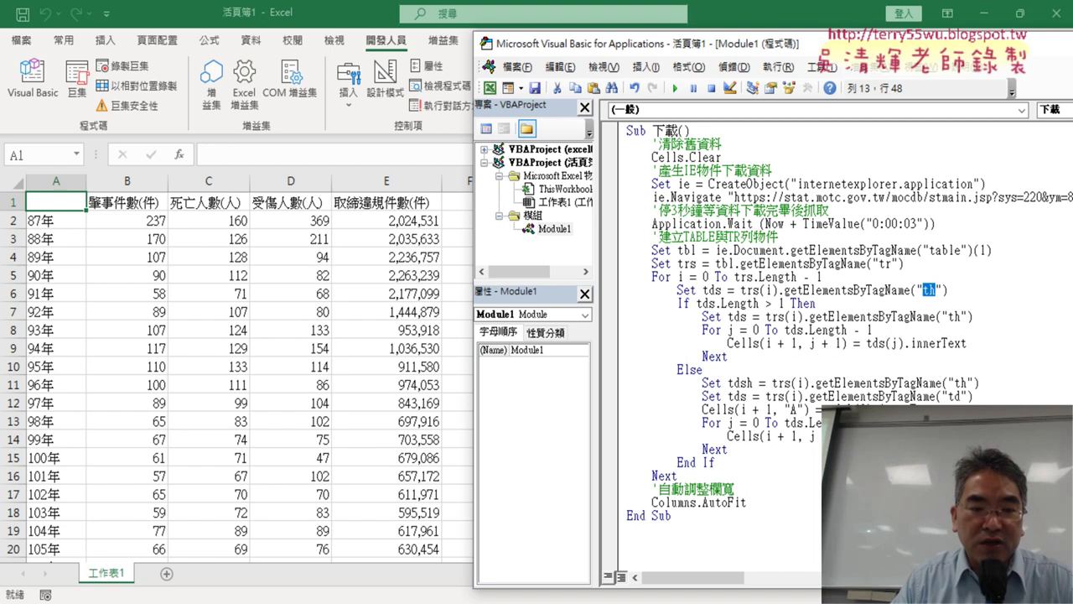
{"action": "left_click", "coordinate": [520, 541]}
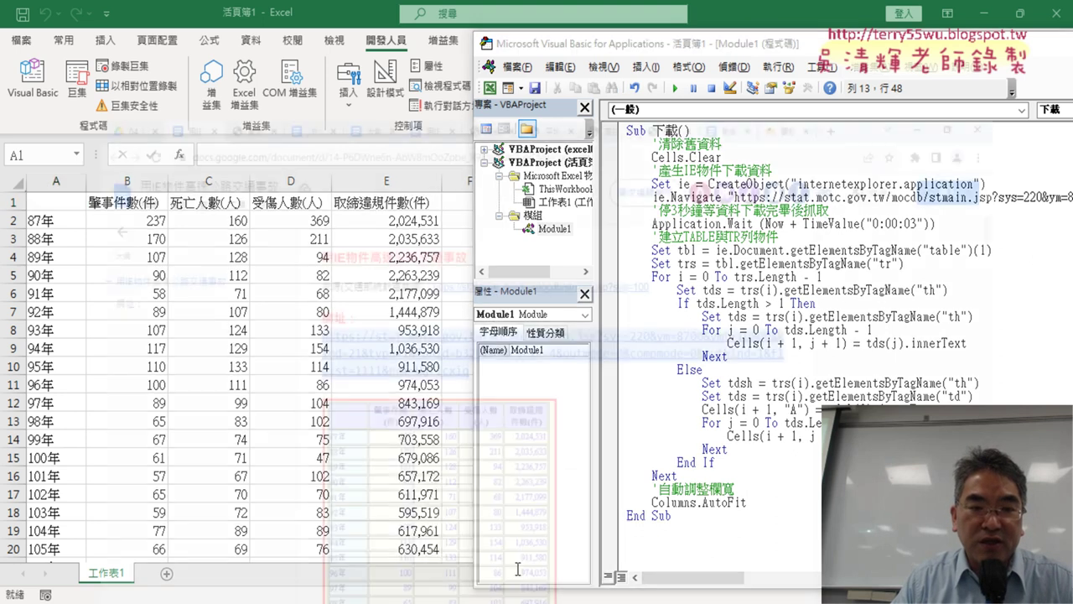
Restore the Chrome window on the accident statistics tab and move it beside the Excel sheet.
{"action": "left_click", "coordinate": [187, 14]}
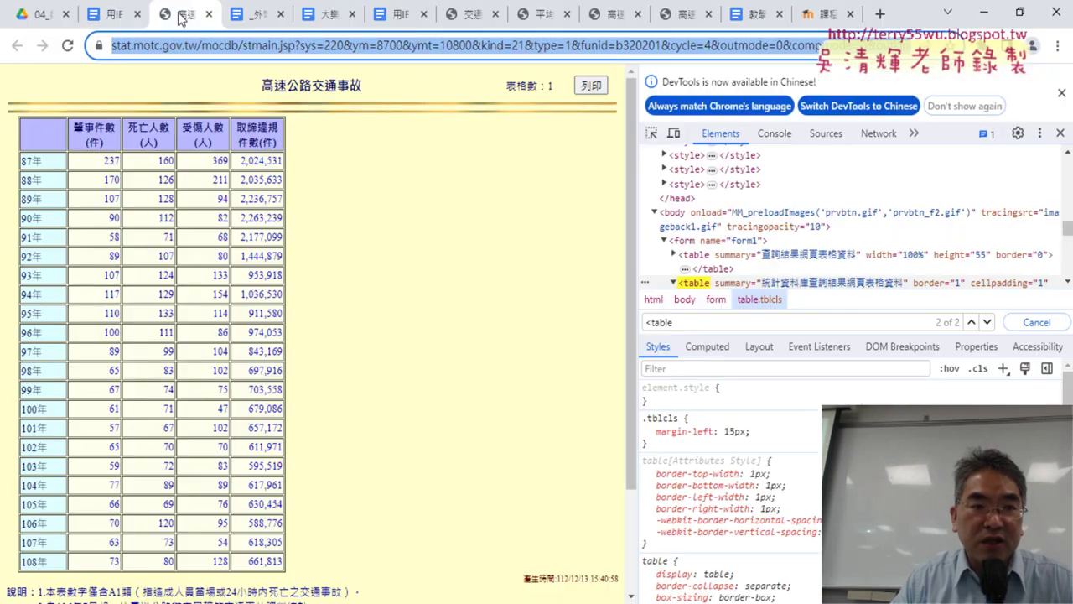
{"action": "left_click_drag", "start_coordinate": [902, 30], "coordinate": [1029, 40]}
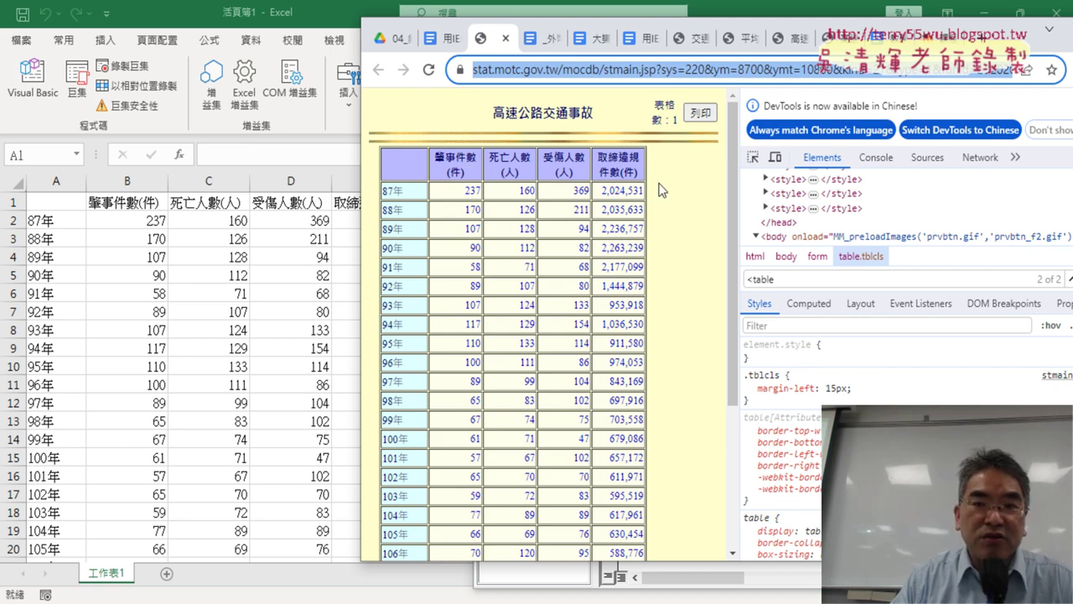
{"action": "left_click_drag", "start_coordinate": [1004, 36], "coordinate": [827, 27]}
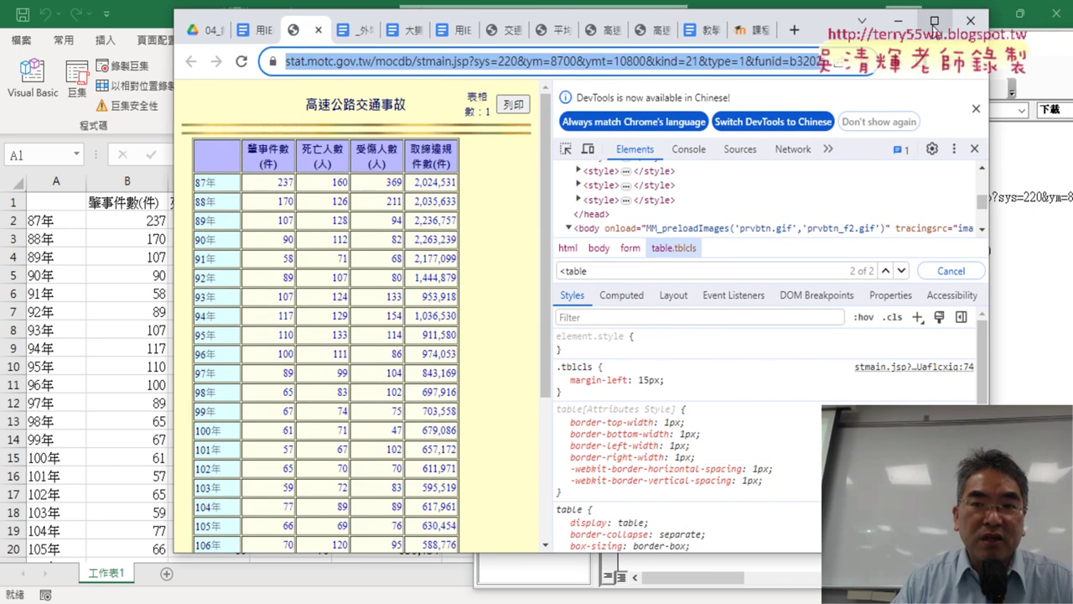
Maximize Chrome, close the DevTools panel, and bring the statistics page back to the front.
{"action": "left_click", "coordinate": [934, 20]}
{"action": "left_click", "coordinate": [1058, 138]}
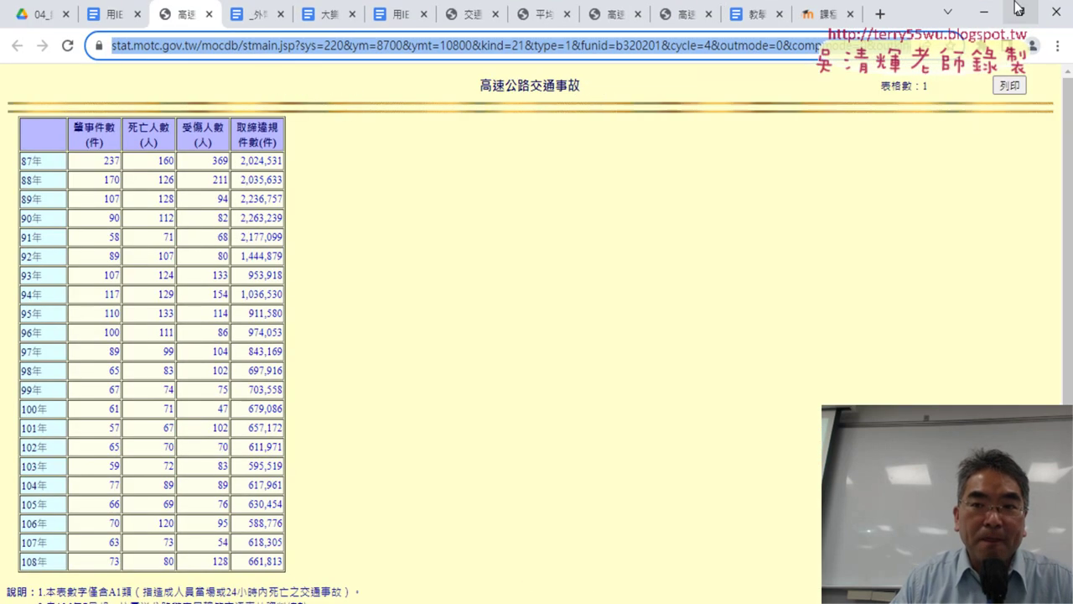
{"action": "left_click", "coordinate": [983, 12]}
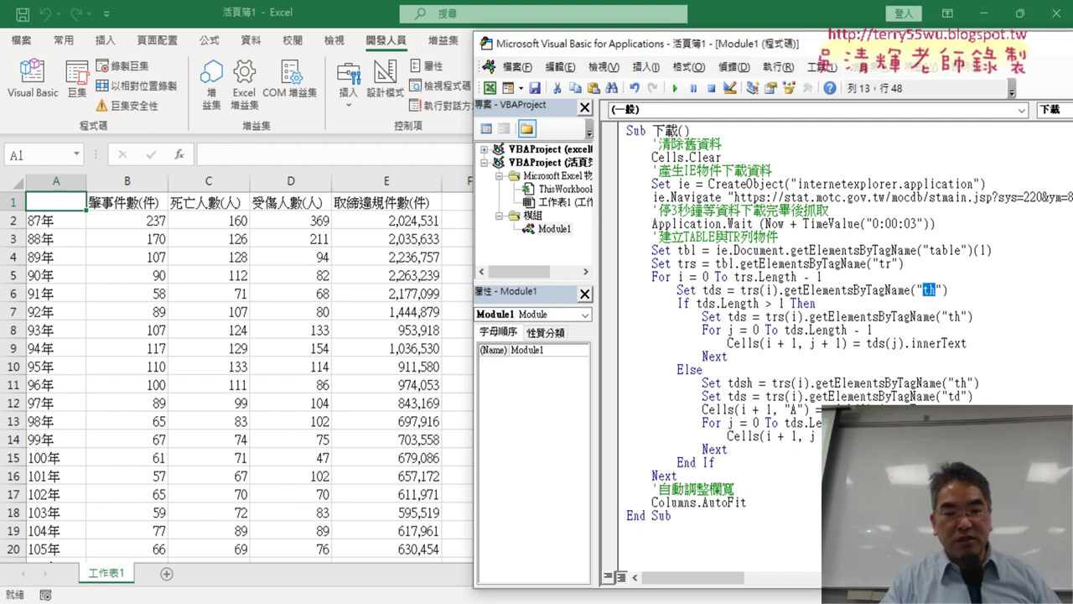
{"action": "key", "text": "alt+Tab"}
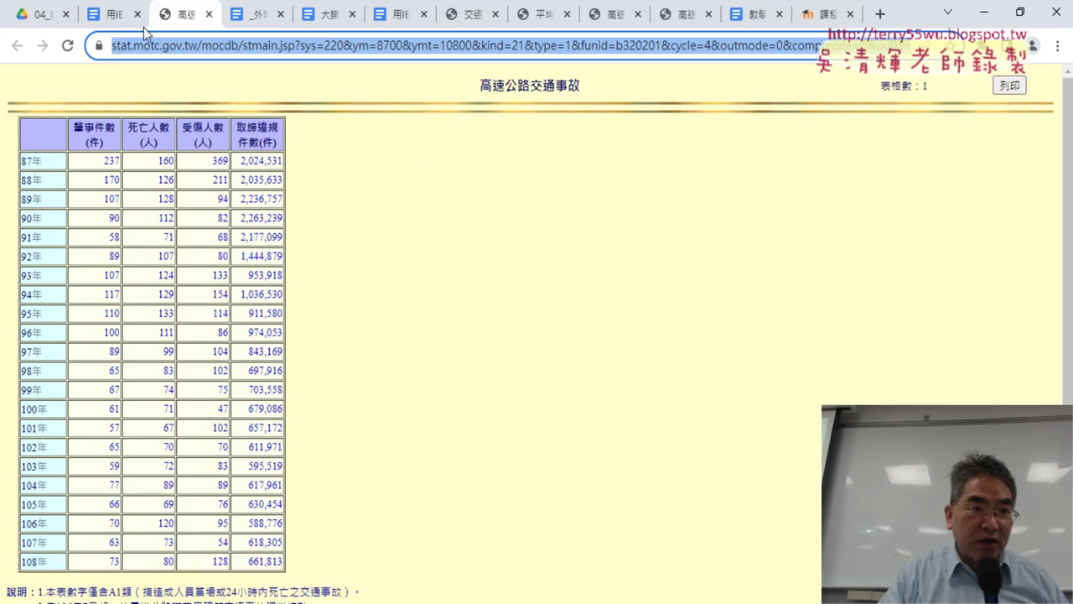
In the tutorial Google Doc, select the VBA code from Sub 刪圖() through the final End Sub.
{"action": "left_click", "coordinate": [116, 26]}
{"action": "scroll", "coordinate": [554, 403], "scroll_direction": "down", "scroll_amount": 5}
{"action": "scroll", "coordinate": [555, 403], "scroll_direction": "down", "scroll_amount": 4}
{"action": "scroll", "coordinate": [554, 403], "scroll_direction": "down", "scroll_amount": 4}
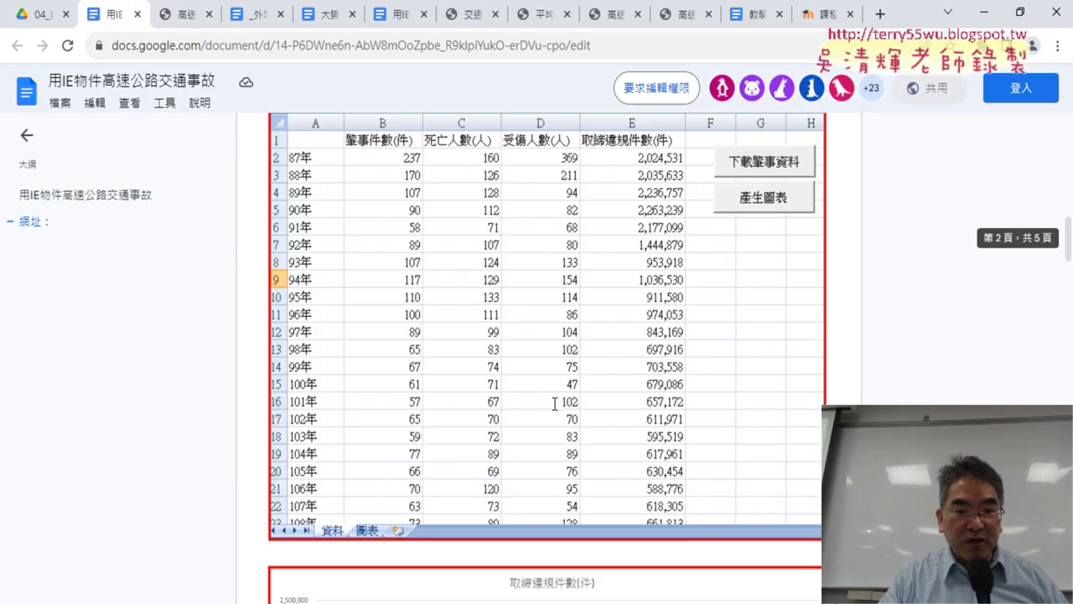
{"action": "scroll", "coordinate": [554, 403], "scroll_direction": "down", "scroll_amount": 5}
{"action": "scroll", "coordinate": [554, 403], "scroll_direction": "down", "scroll_amount": 4}
{"action": "scroll", "coordinate": [554, 404], "scroll_direction": "down", "scroll_amount": 4}
{"action": "scroll", "coordinate": [554, 403], "scroll_direction": "down", "scroll_amount": 2}
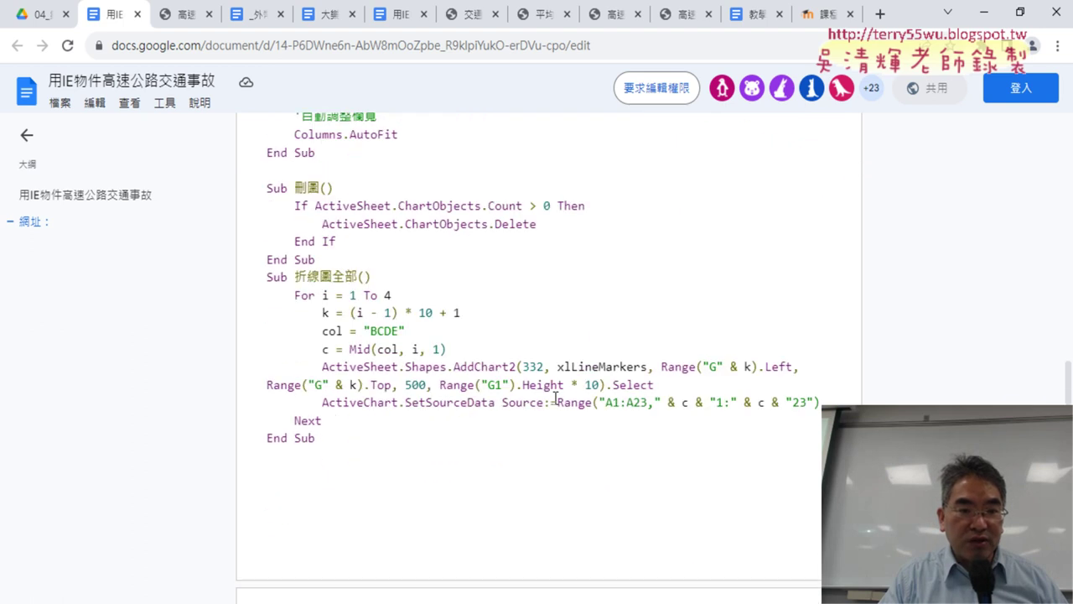
{"action": "scroll", "coordinate": [555, 400], "scroll_direction": "down", "scroll_amount": 1}
{"action": "left_click_drag", "start_coordinate": [265, 139], "coordinate": [342, 391]}
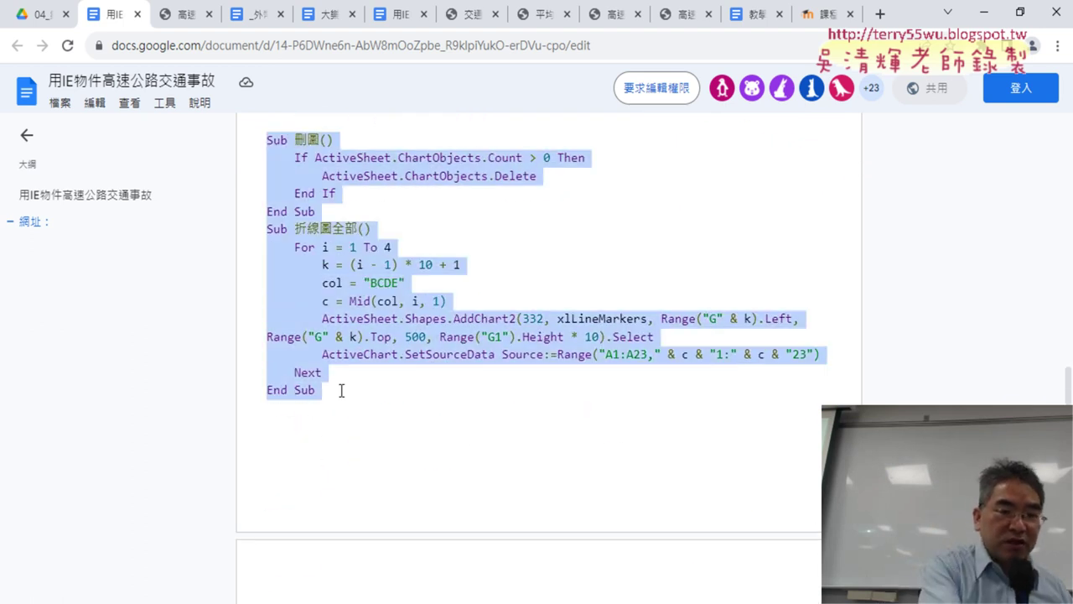
{"action": "left_click", "coordinate": [984, 14]}
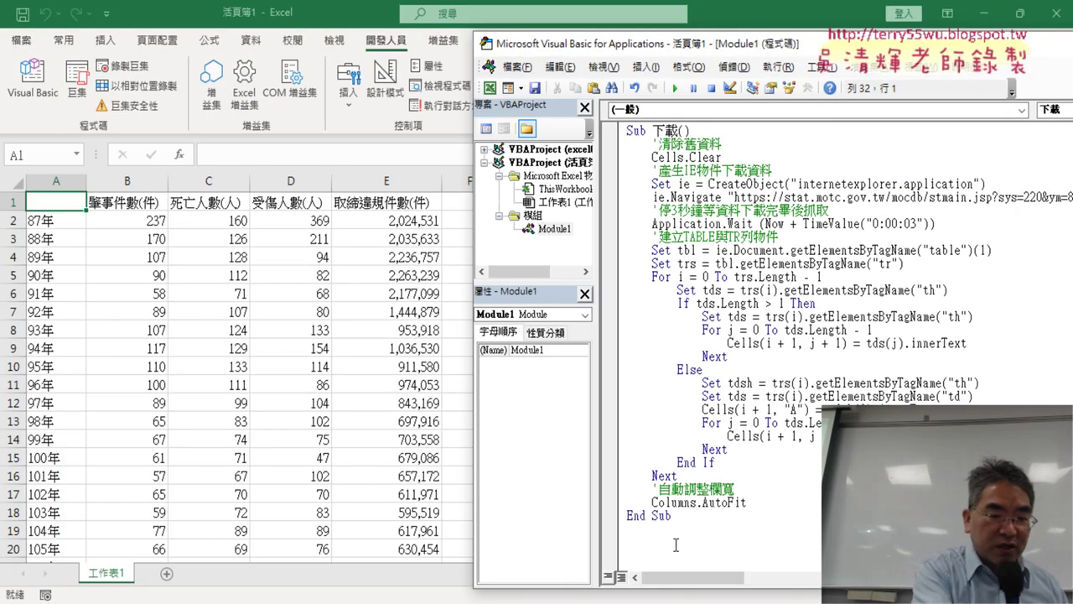
Paste Sub 刪圖() and Sub 折線圖全部() below the 下載 macro, and dock the VBA editor on the right half.
{"action": "key", "text": "ctrl+v"}
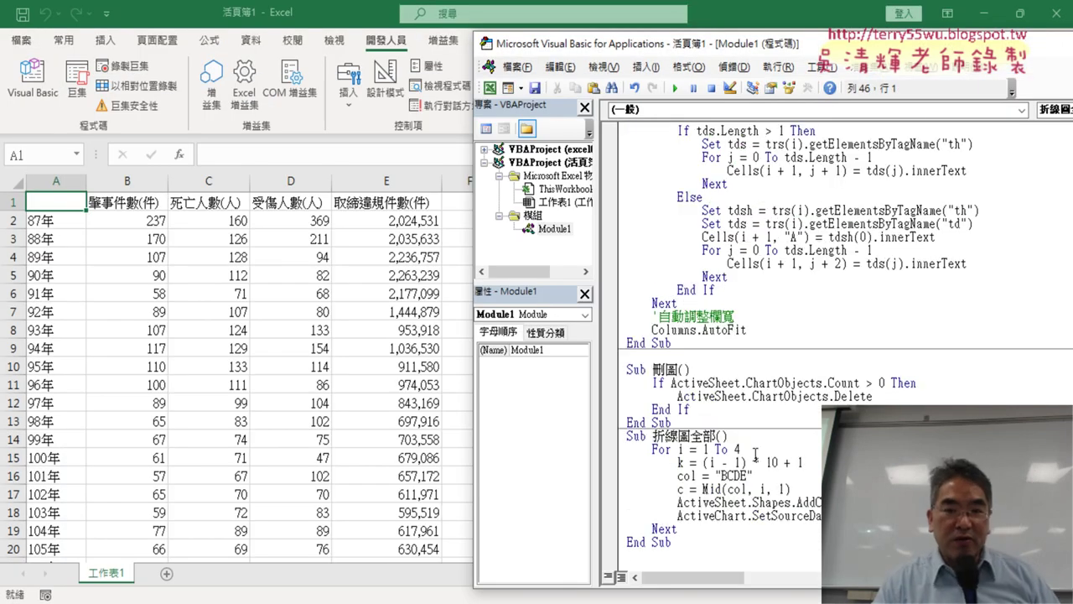
{"action": "left_click_drag", "start_coordinate": [774, 52], "coordinate": [330, 23]}
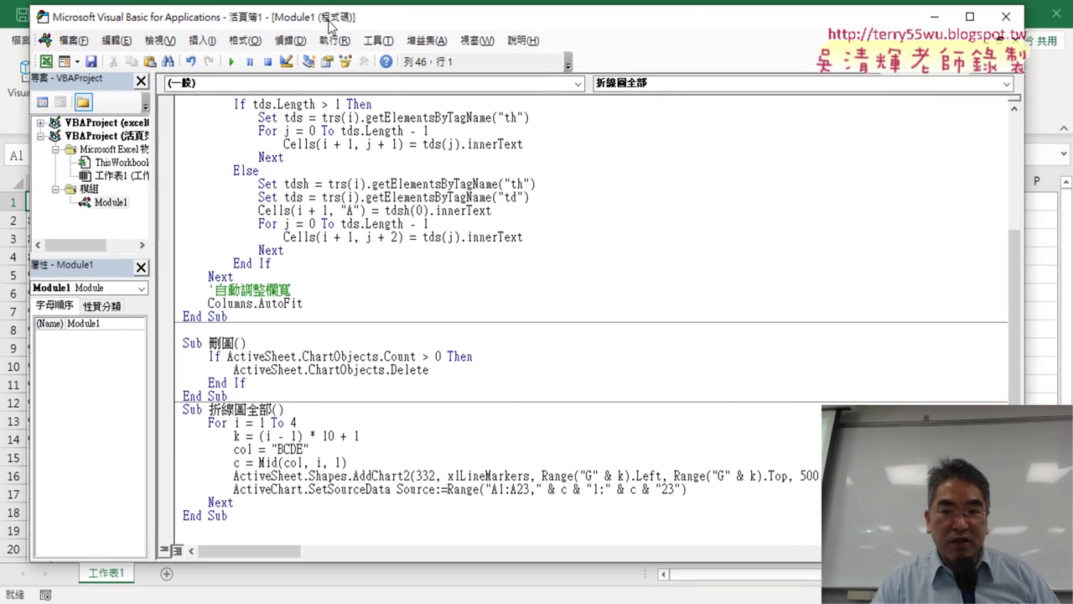
{"action": "left_click_drag", "start_coordinate": [1024, 310], "coordinate": [564, 283]}
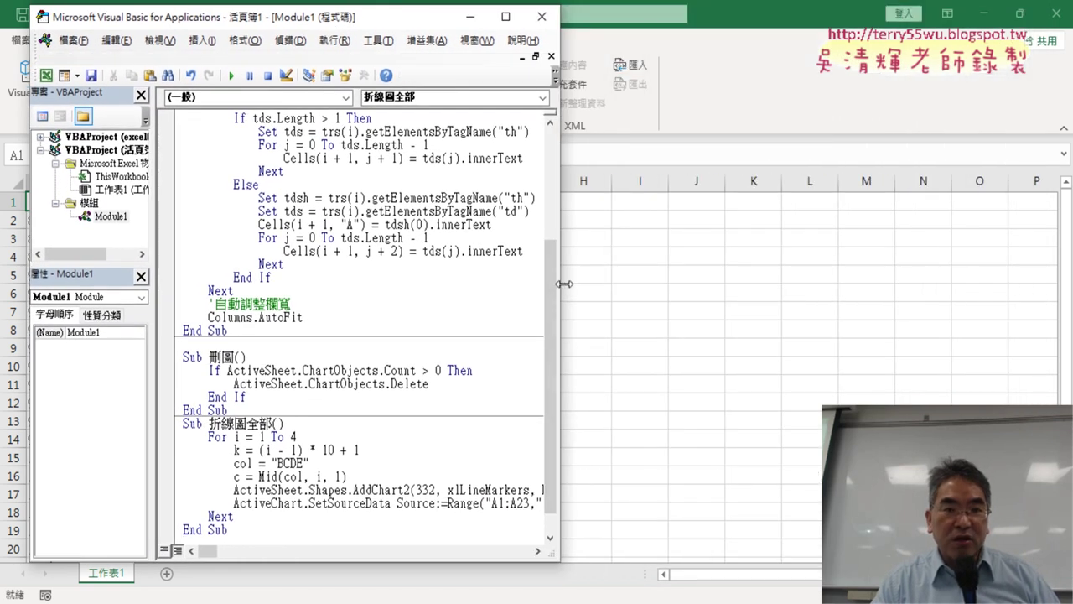
{"action": "left_click_drag", "start_coordinate": [310, 19], "coordinate": [844, 32]}
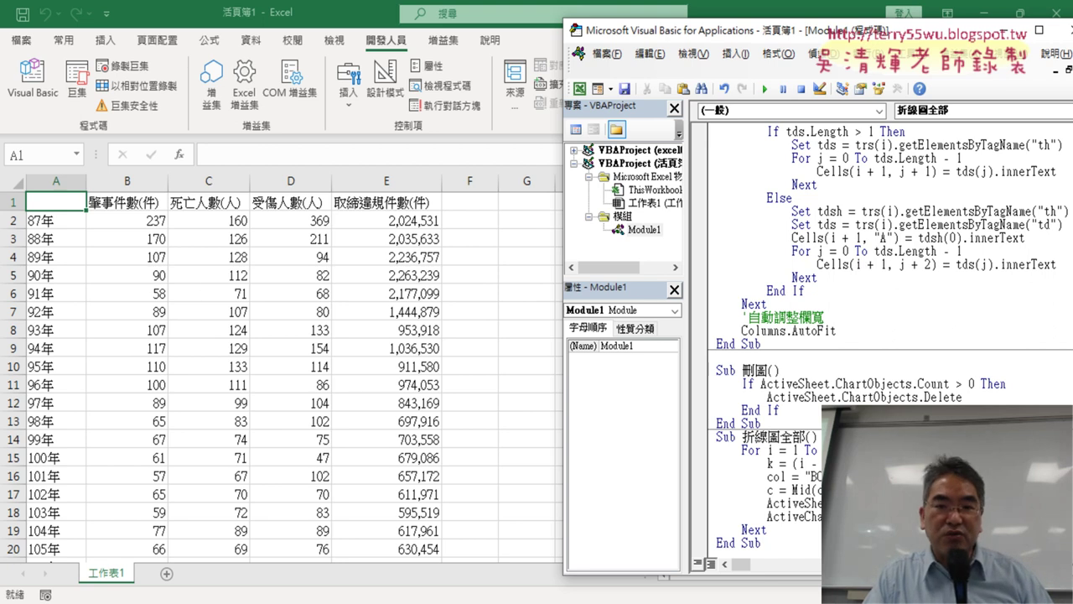
Run the 折線圖全部 macro to draw the four line charts, then close the VBA editor.
{"action": "left_click", "coordinate": [765, 89]}
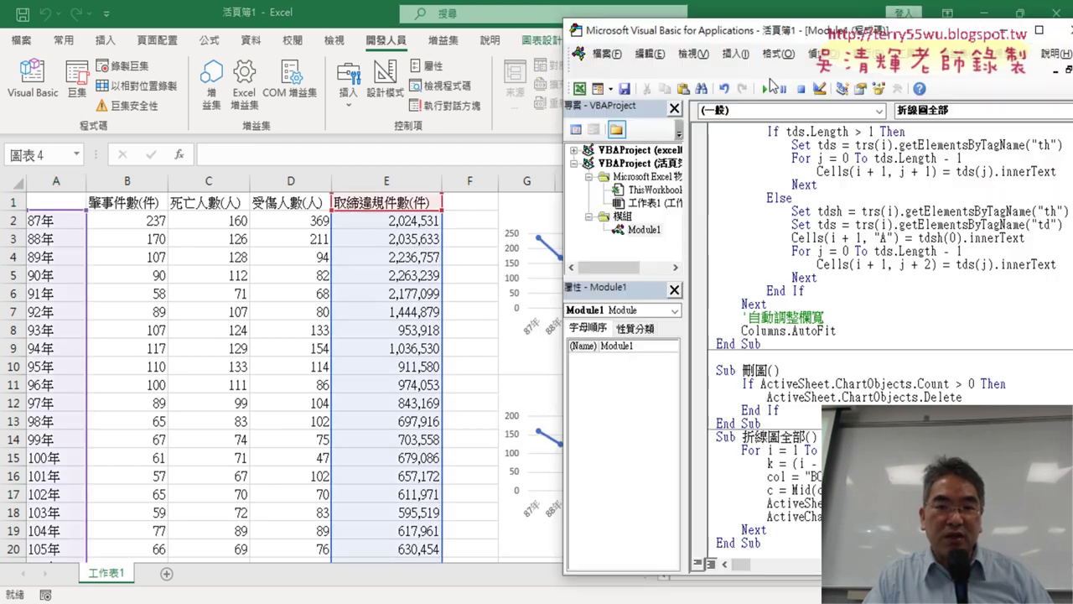
{"action": "left_click_drag", "start_coordinate": [750, 37], "coordinate": [236, 53]}
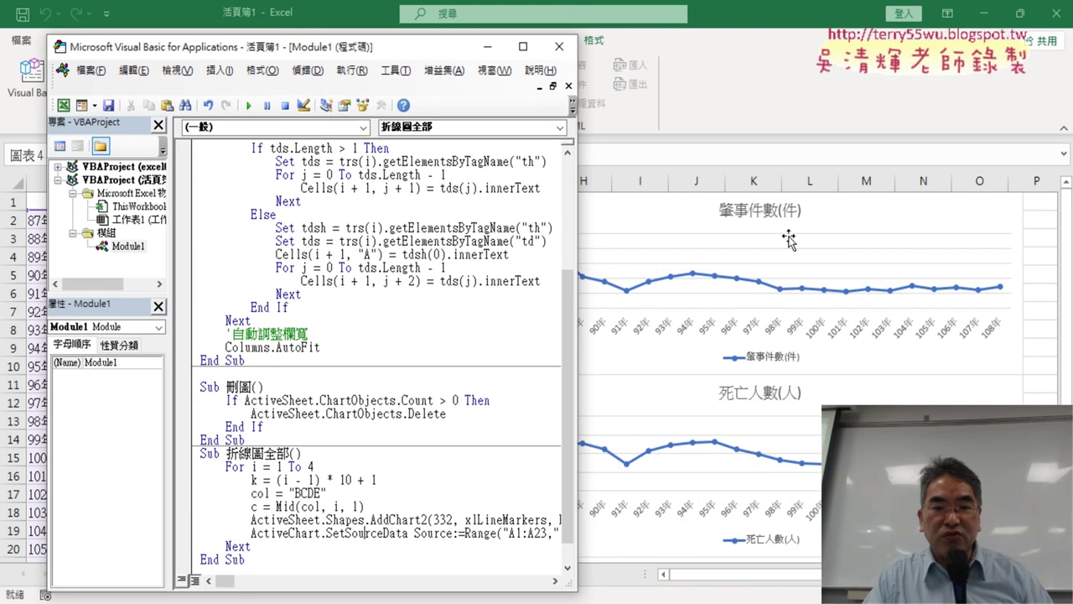
{"action": "left_click", "coordinate": [1045, 405]}
Scroll through the new 87年–108年 line charts and select column A.
{"action": "scroll", "coordinate": [1045, 405], "scroll_direction": "down", "scroll_amount": 3}
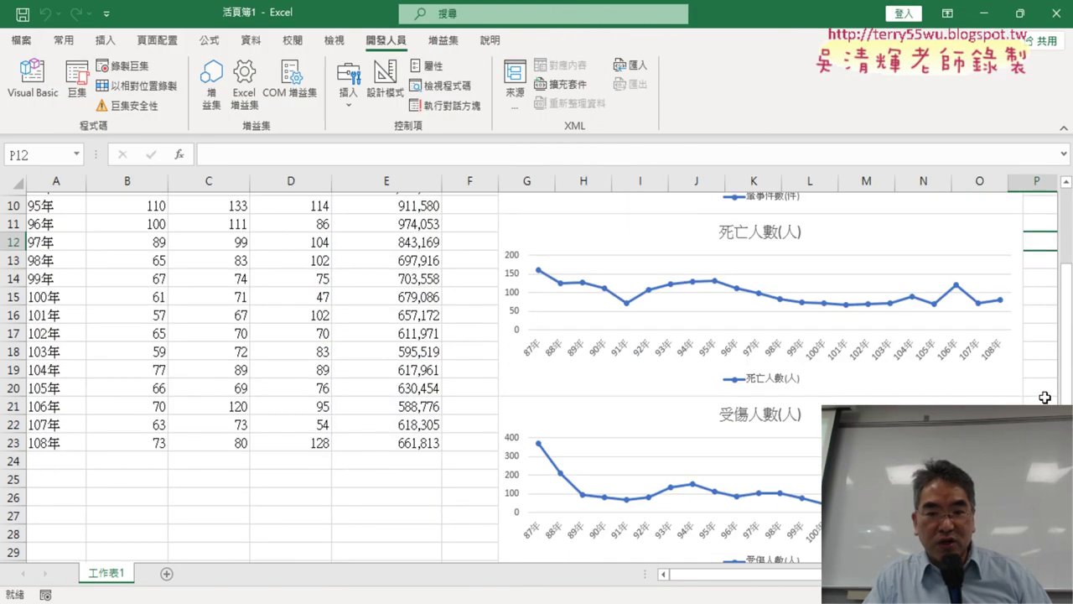
{"action": "scroll", "coordinate": [845, 405], "scroll_direction": "down", "scroll_amount": 2}
{"action": "scroll", "coordinate": [846, 405], "scroll_direction": "down", "scroll_amount": 2}
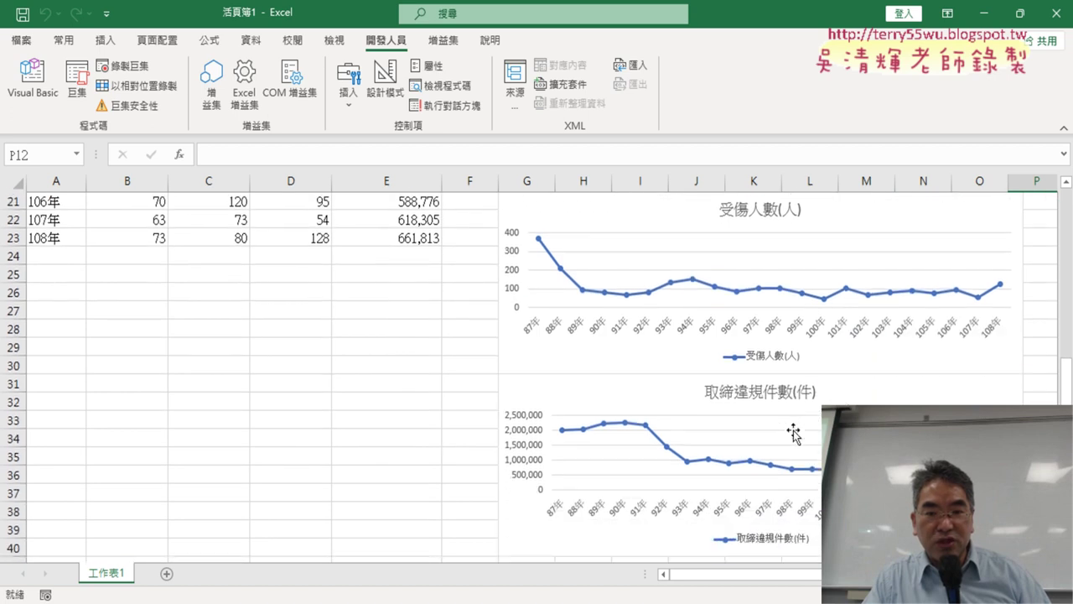
{"action": "scroll", "coordinate": [747, 425], "scroll_direction": "up", "scroll_amount": 3}
{"action": "scroll", "coordinate": [747, 424], "scroll_direction": "up", "scroll_amount": 4}
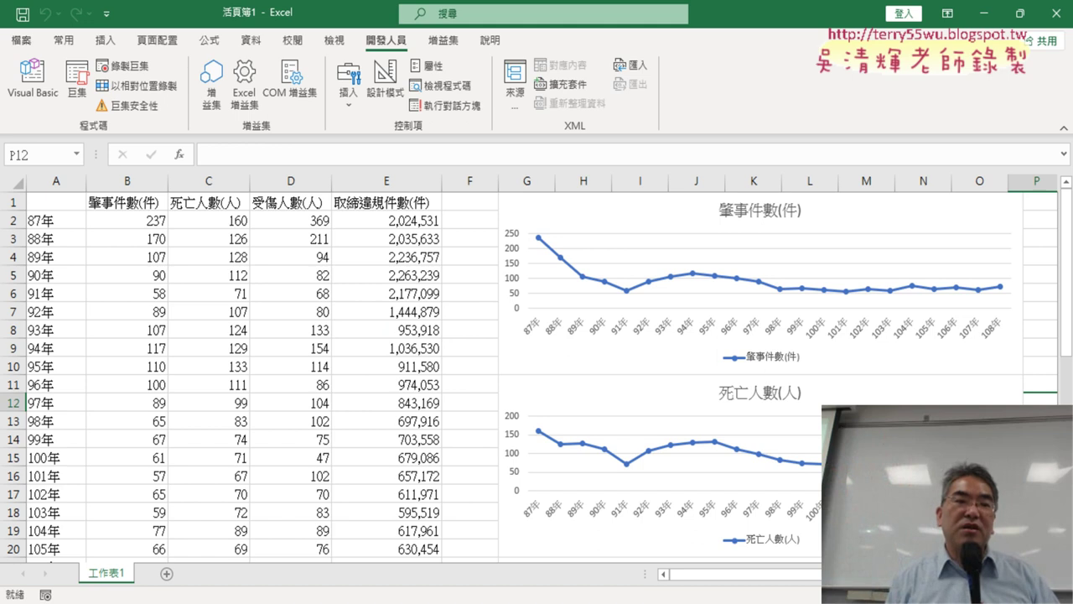
{"action": "left_click", "coordinate": [60, 180]}
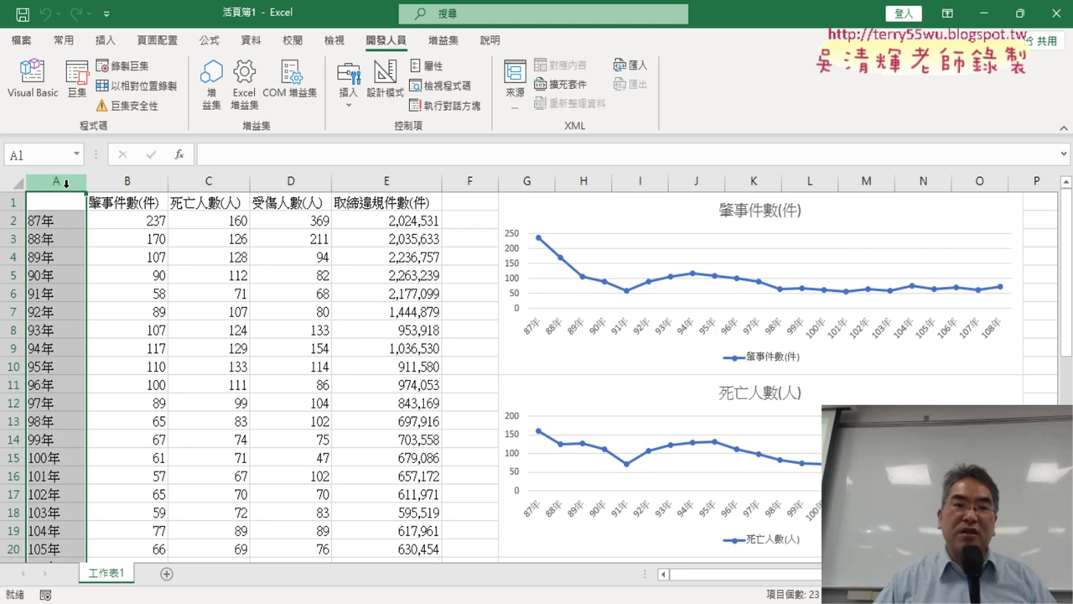
Show Module1 maximized, highlight internetexplorer.application in the CreateObject line, and switch to Microsoft Edge.
{"action": "left_click", "coordinate": [33, 80]}
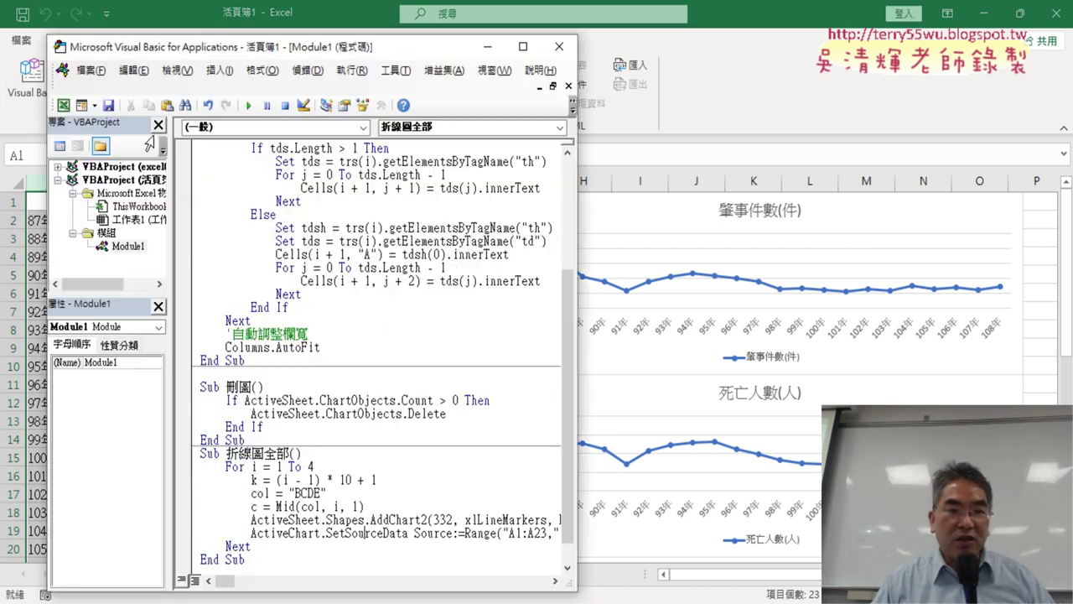
{"action": "left_click", "coordinate": [522, 46]}
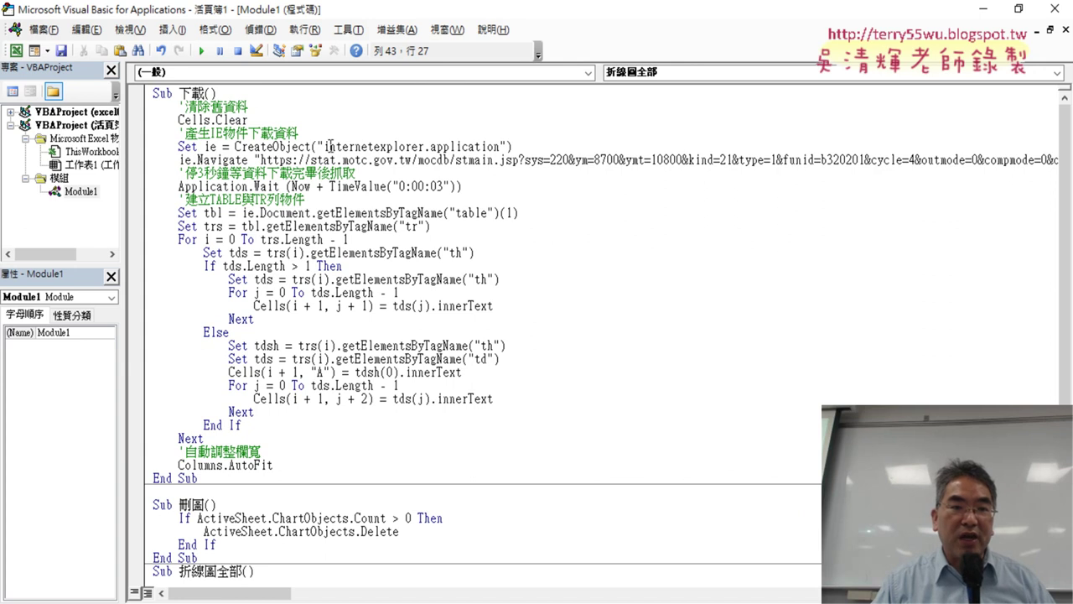
{"action": "left_click_drag", "start_coordinate": [325, 147], "coordinate": [496, 144]}
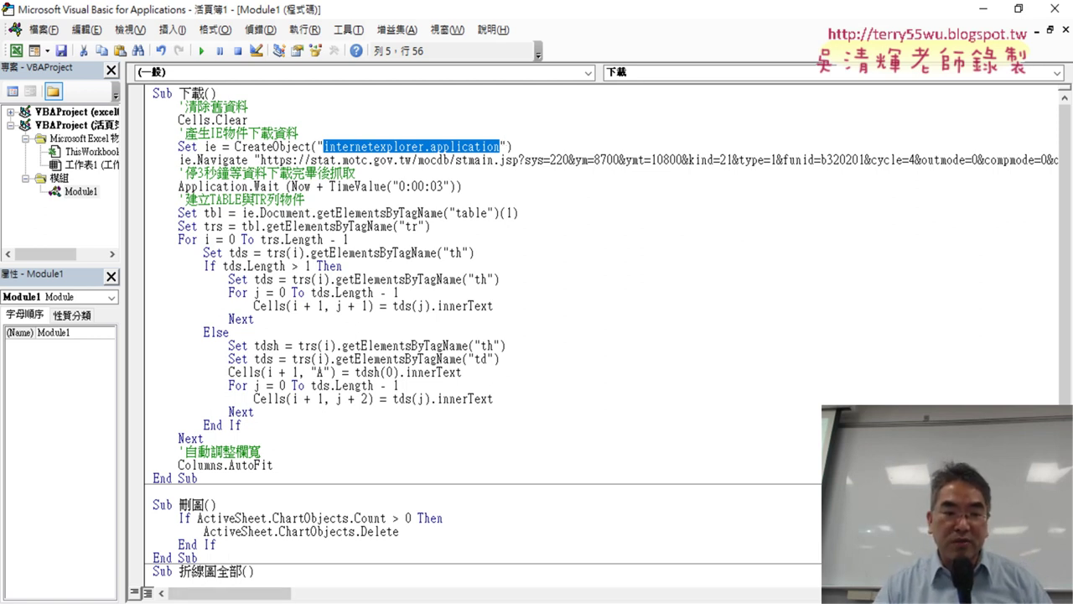
{"action": "left_click", "coordinate": [323, 602]}
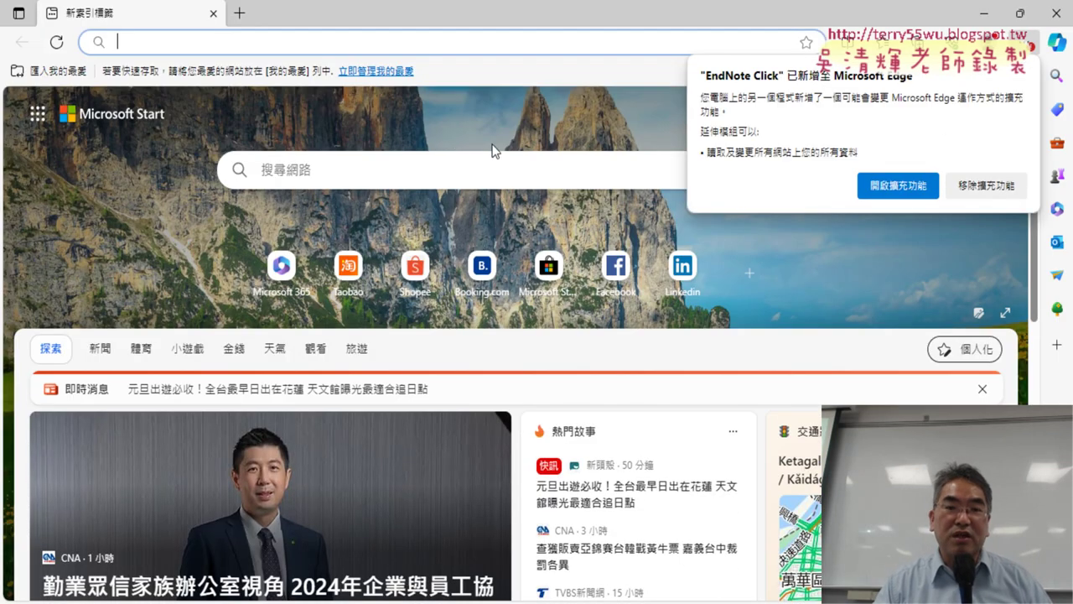
Remove the EndNote Click extension, close the mobile-app QR promo, and open then close Edge's help page.
{"action": "left_click", "coordinate": [1008, 198]}
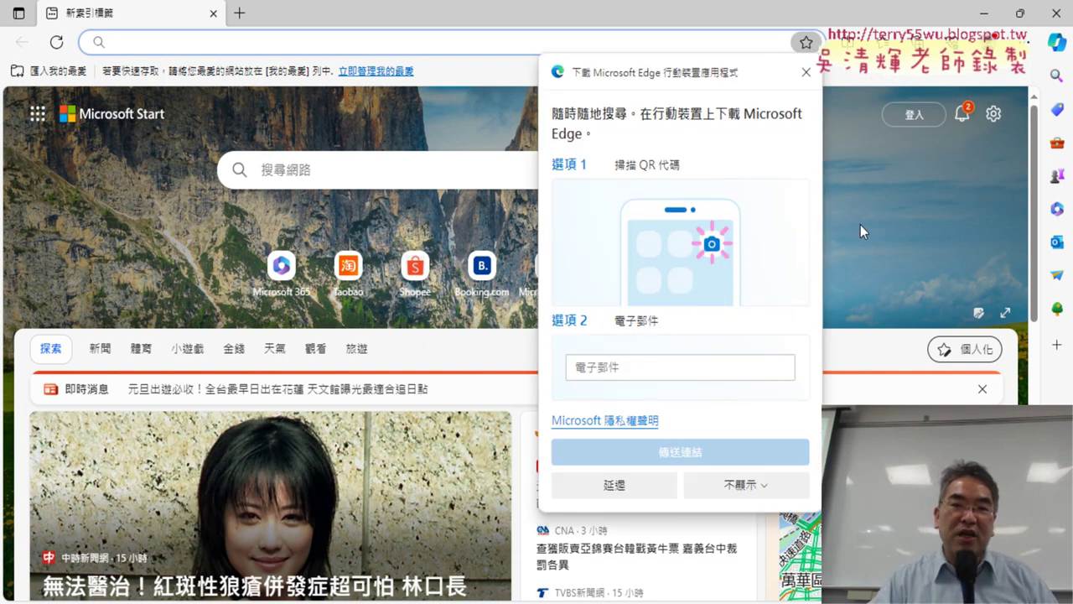
{"action": "left_click", "coordinate": [804, 74]}
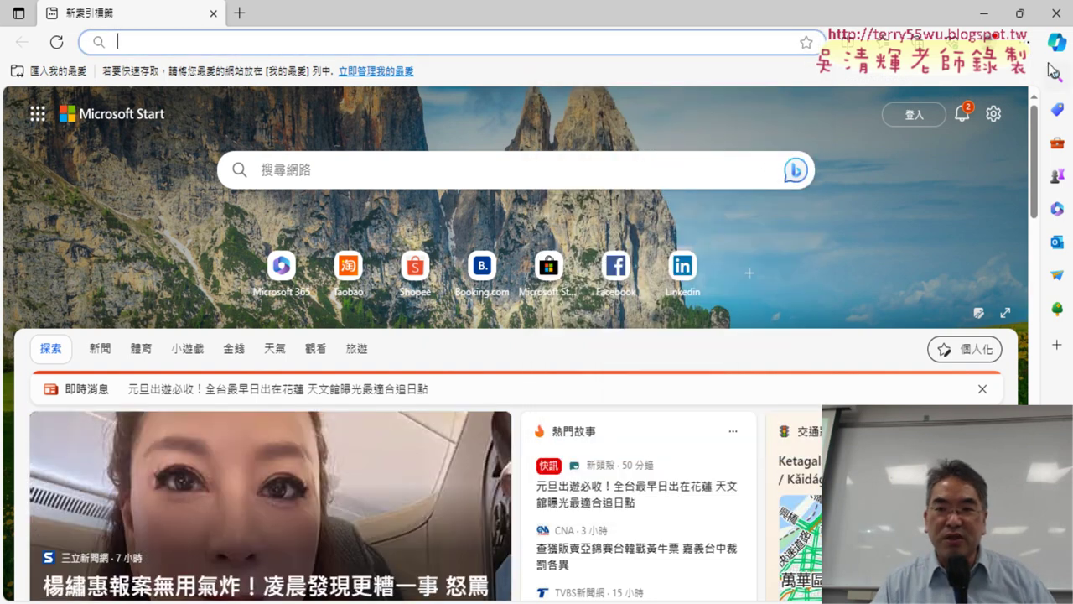
{"action": "left_click", "coordinate": [1032, 43]}
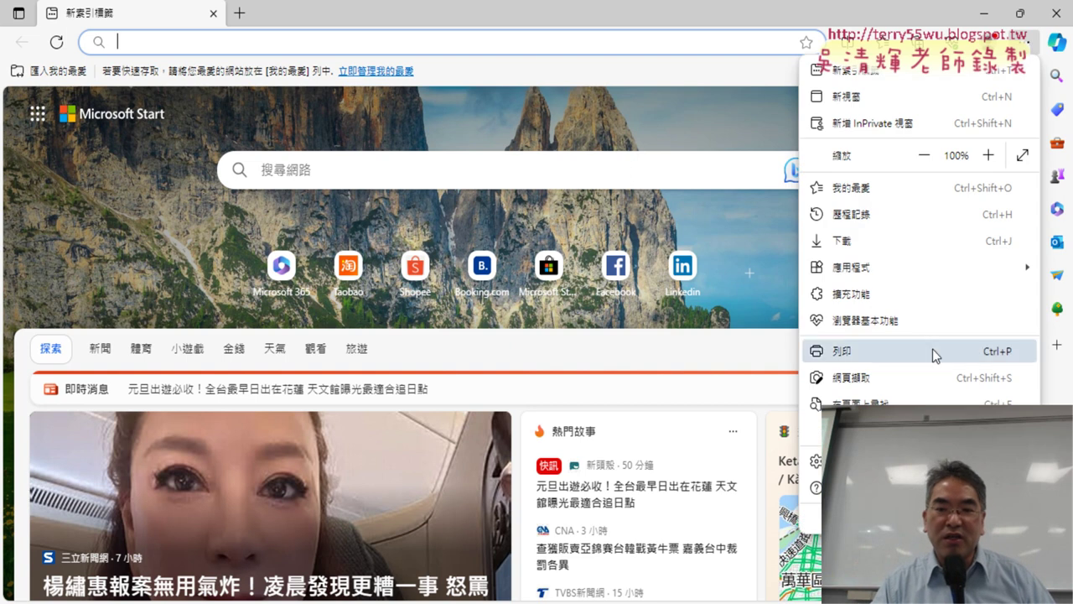
{"action": "mouse_move", "coordinate": [880, 487]}
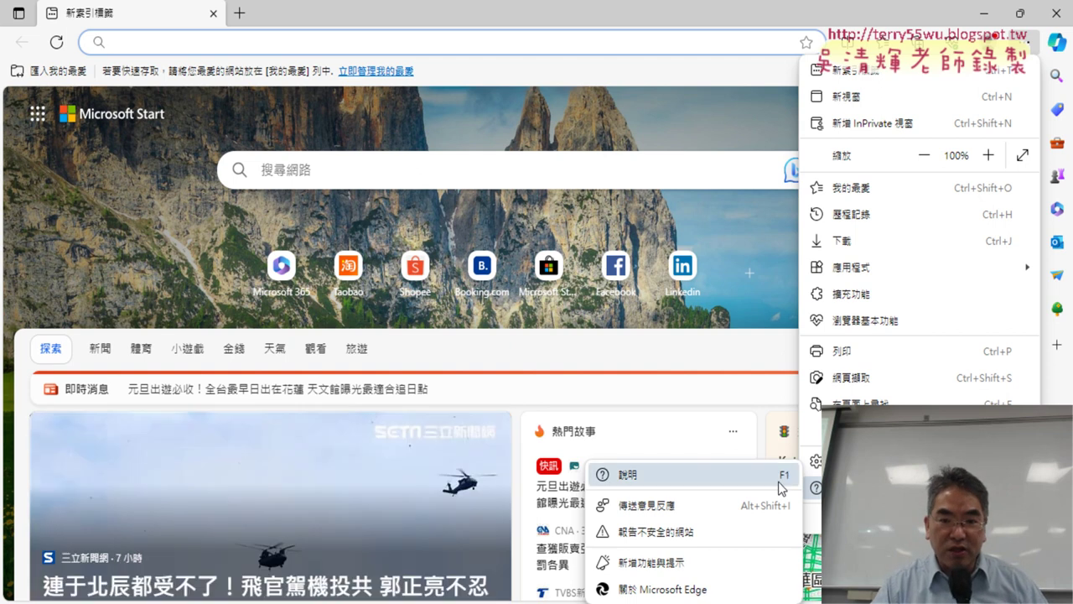
{"action": "left_click", "coordinate": [726, 480]}
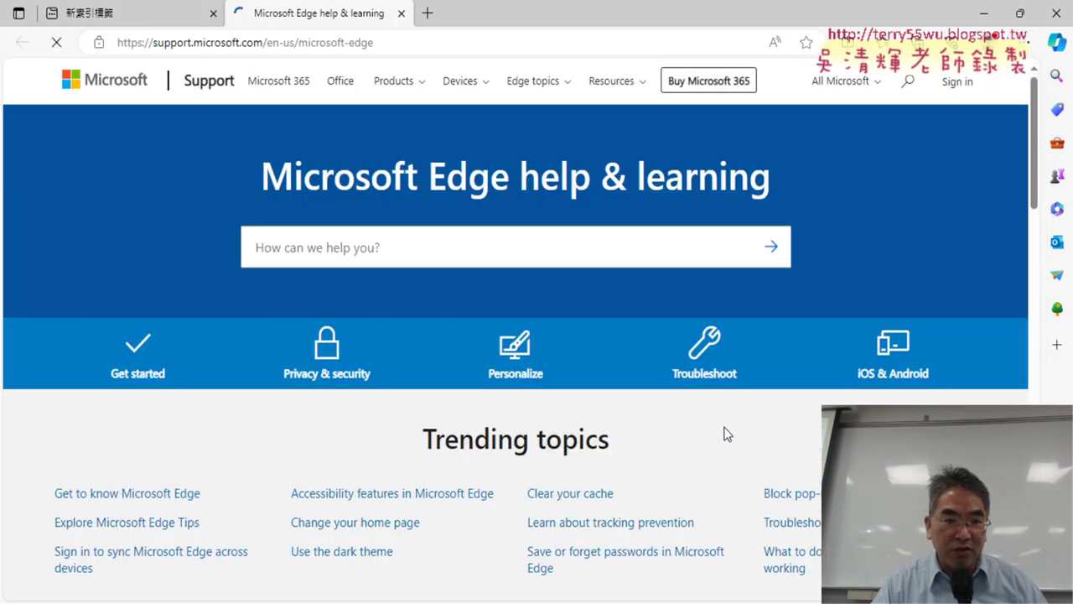
{"action": "left_click", "coordinate": [402, 12]}
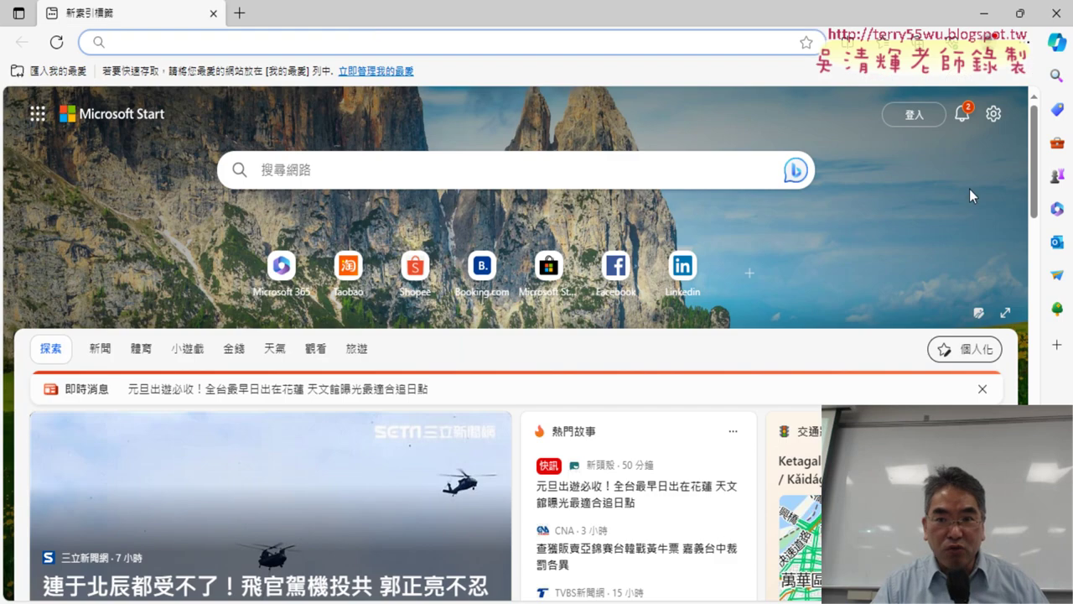
{"action": "left_click", "coordinate": [1028, 43]}
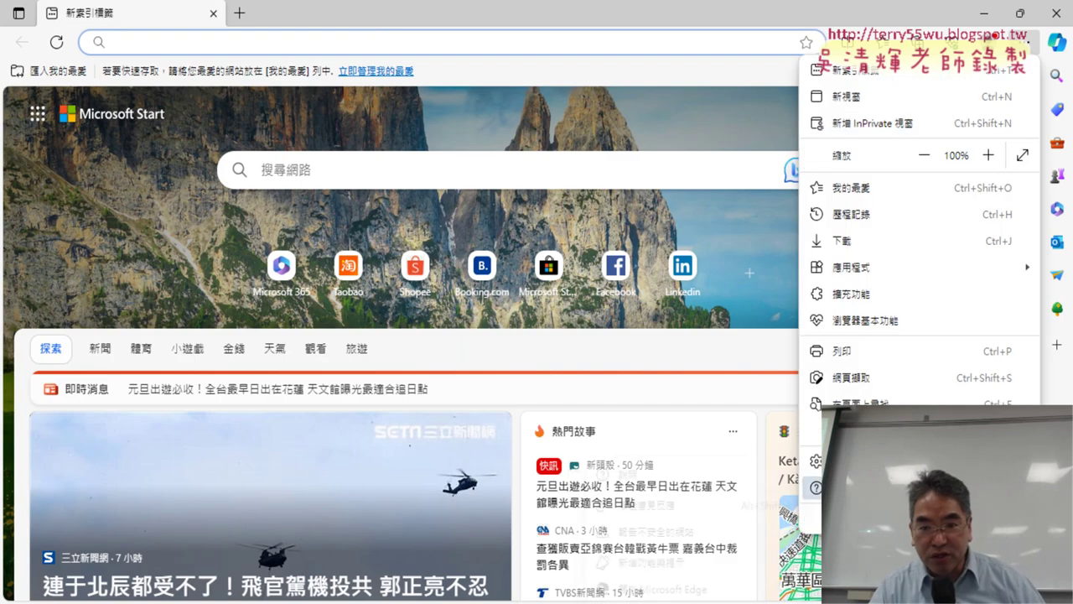
{"action": "mouse_move", "coordinate": [830, 487]}
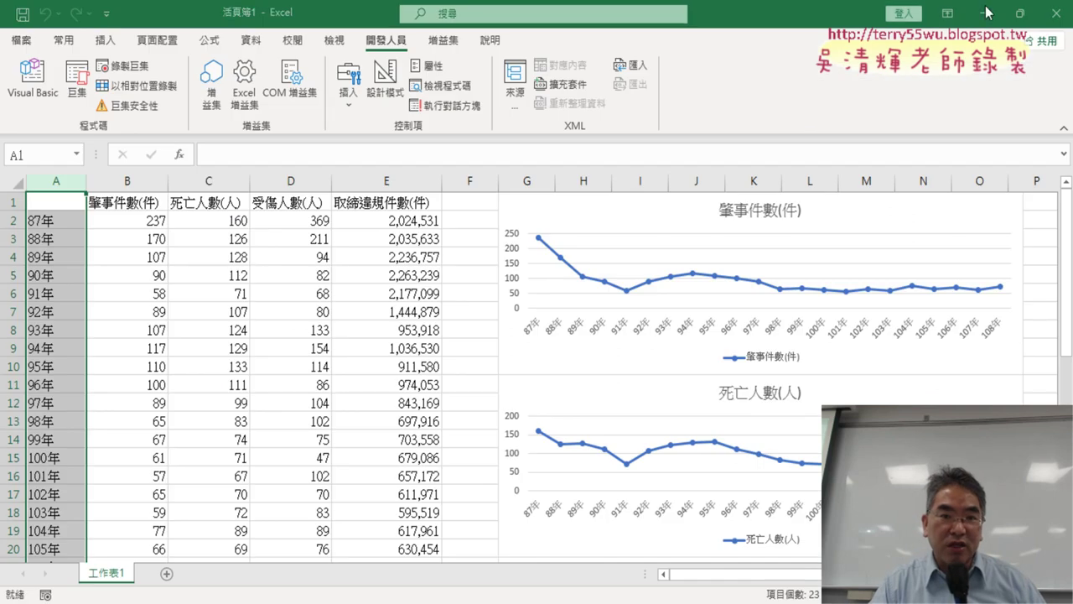
Minimize the VBA editor and Excel, and close the desktop notice window.
{"action": "left_click", "coordinate": [982, 8]}
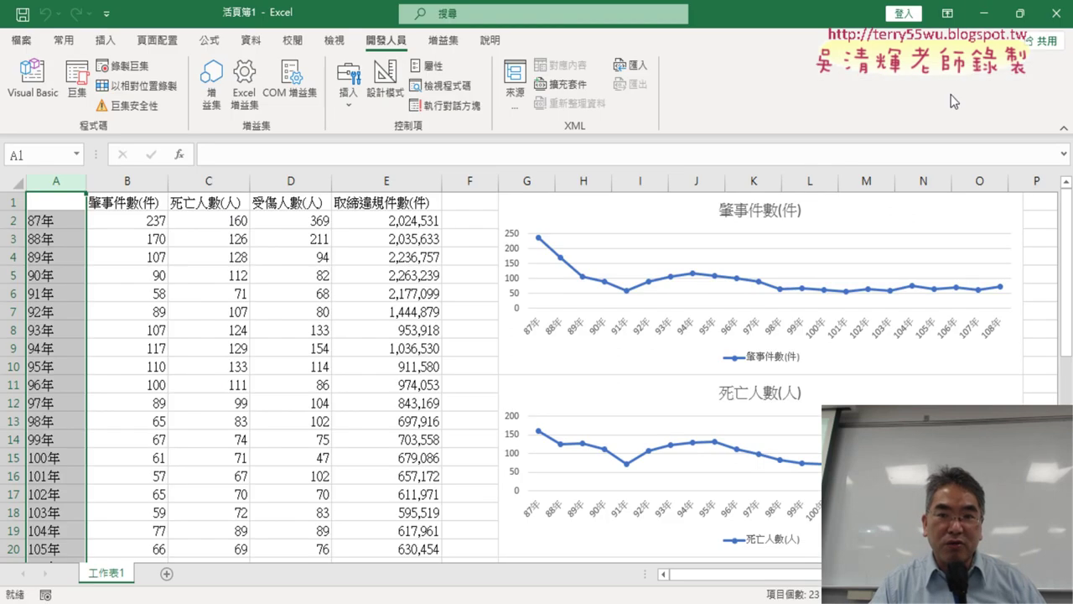
{"action": "left_click", "coordinate": [982, 13]}
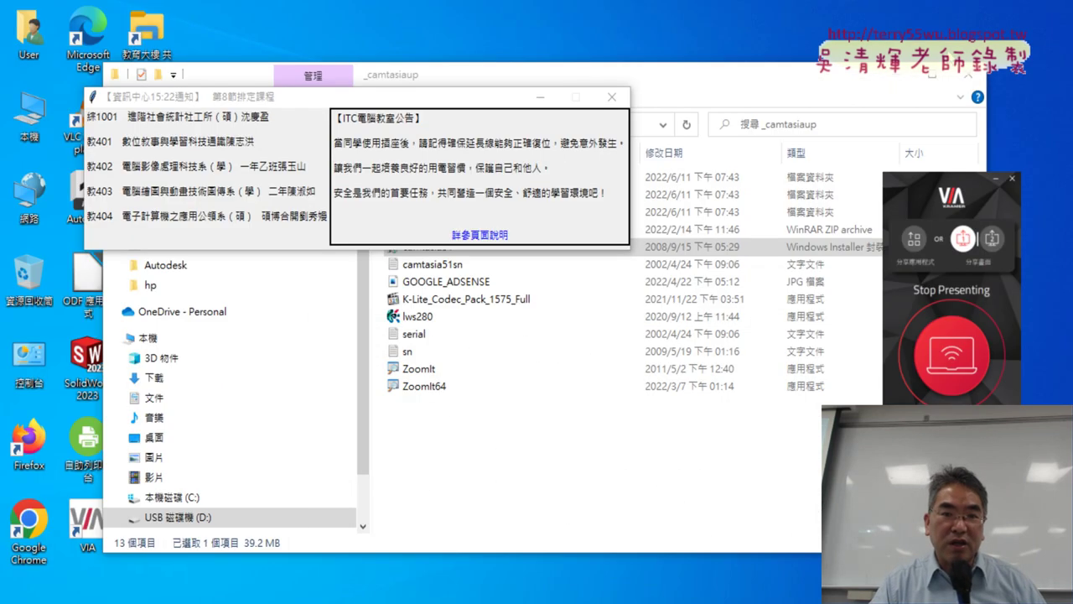
{"action": "left_click", "coordinate": [613, 97]}
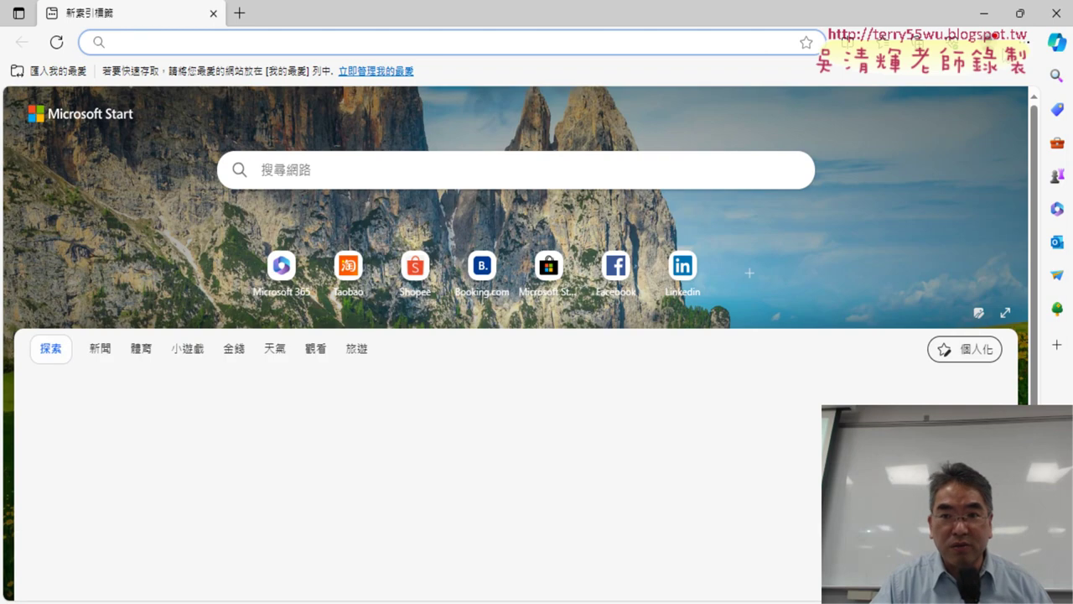
Close the Microsoft Edge browser window entirely.
{"action": "left_click", "coordinate": [1027, 42]}
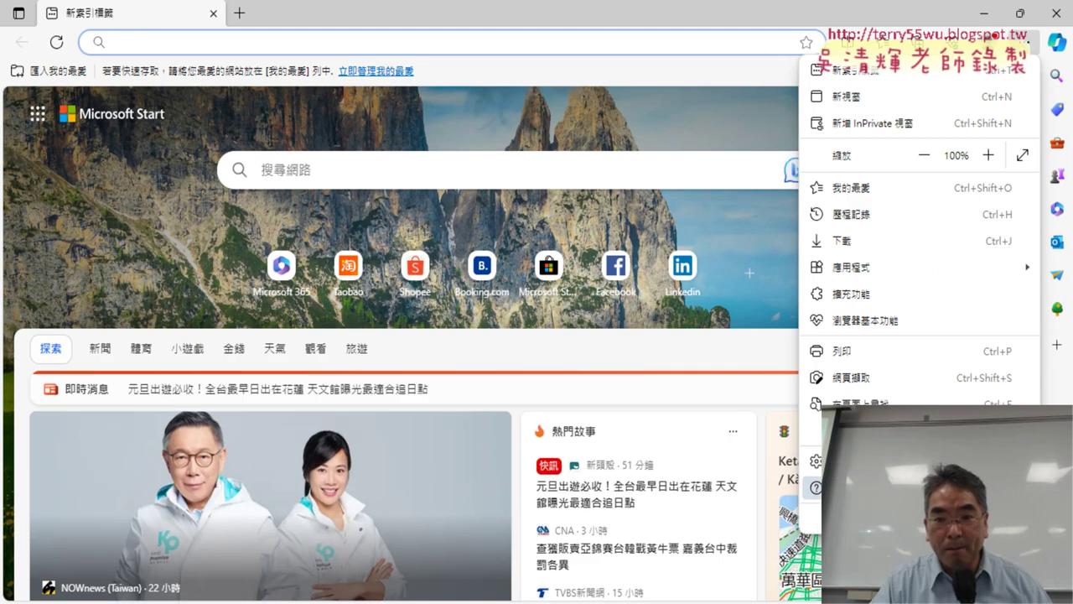
{"action": "left_click", "coordinate": [855, 514]}
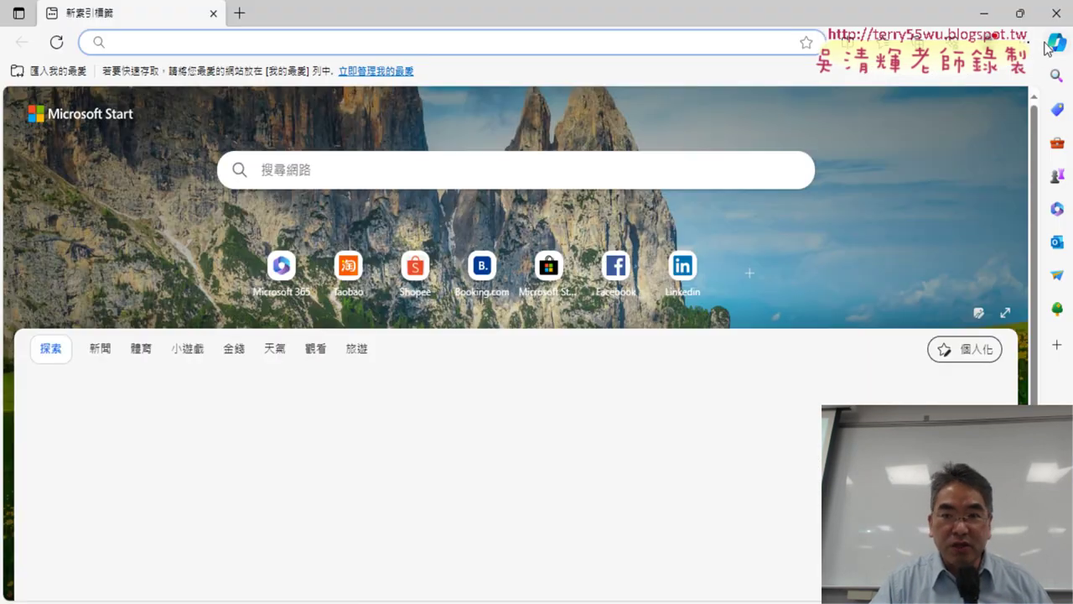
{"action": "left_click", "coordinate": [1027, 41]}
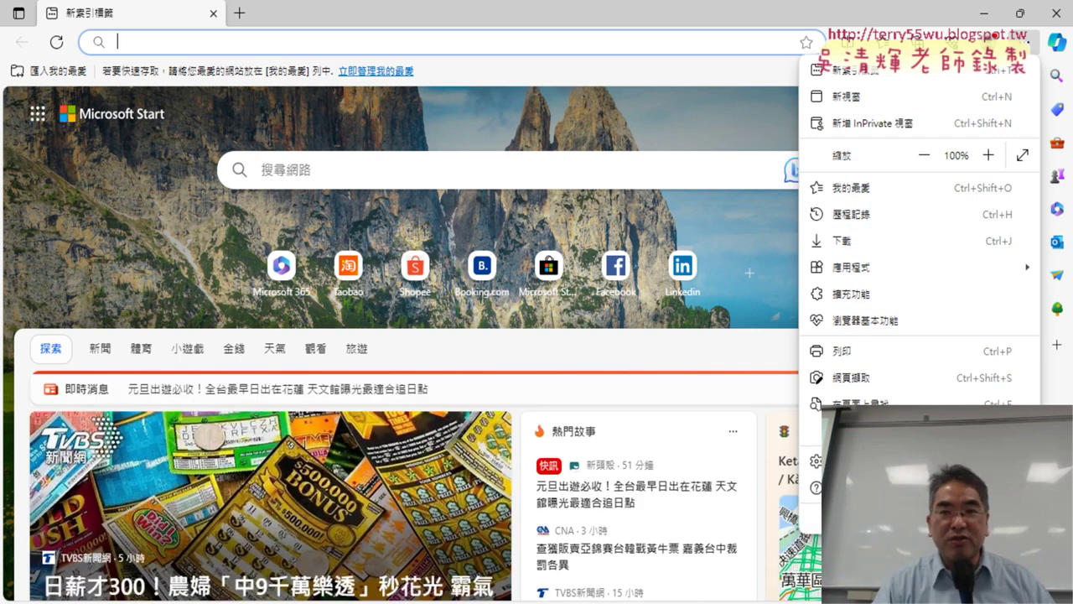
{"action": "left_click", "coordinate": [1058, 15]}
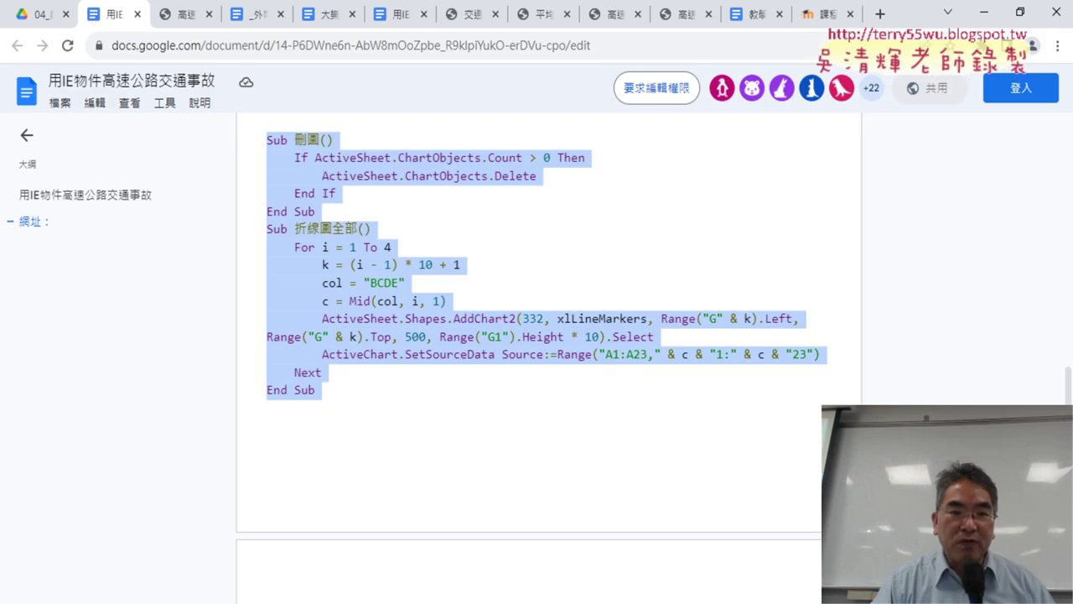
Scroll the Google Doc's 下載 macro code and highlight the internetexplorer.application object name.
{"action": "scroll", "coordinate": [479, 457], "scroll_direction": "up", "scroll_amount": 4}
{"action": "scroll", "coordinate": [479, 455], "scroll_direction": "up", "scroll_amount": 3}
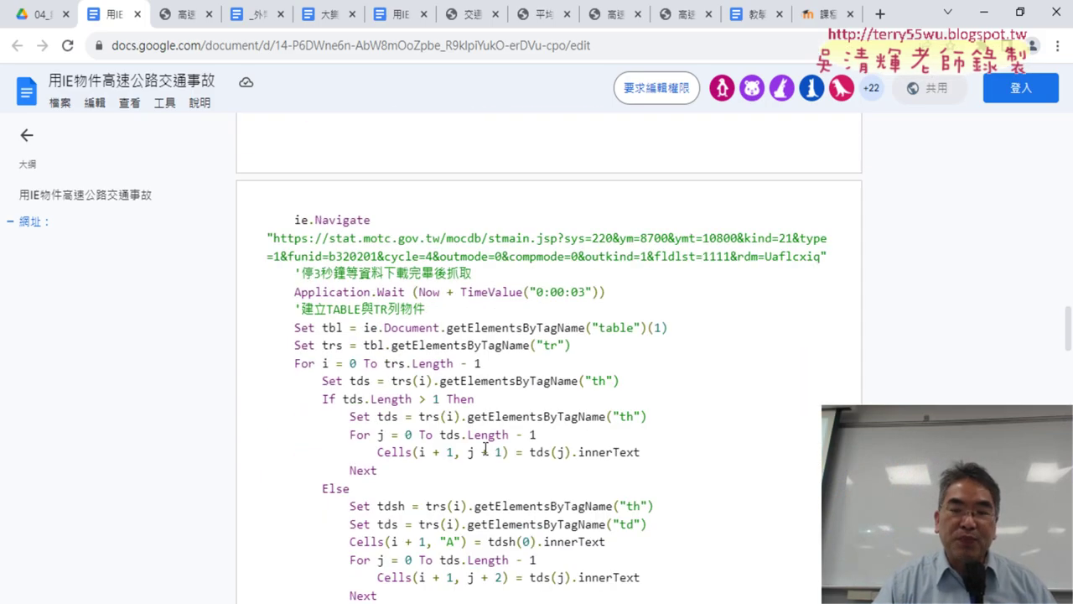
{"action": "scroll", "coordinate": [484, 446], "scroll_direction": "up", "scroll_amount": 5}
{"action": "scroll", "coordinate": [486, 446], "scroll_direction": "down", "scroll_amount": 2}
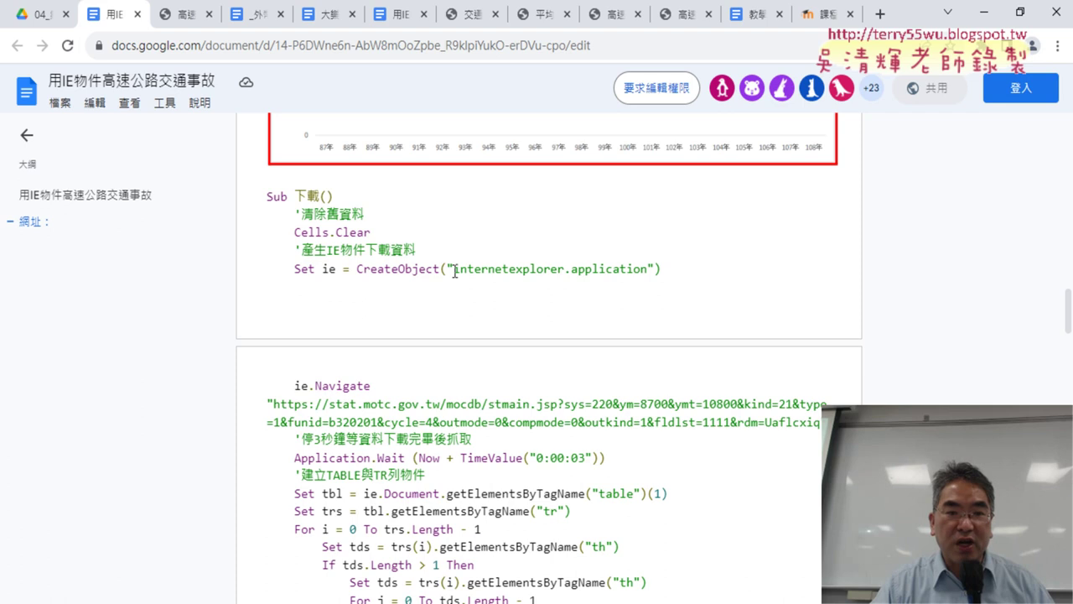
{"action": "left_click_drag", "start_coordinate": [455, 271], "coordinate": [625, 266]}
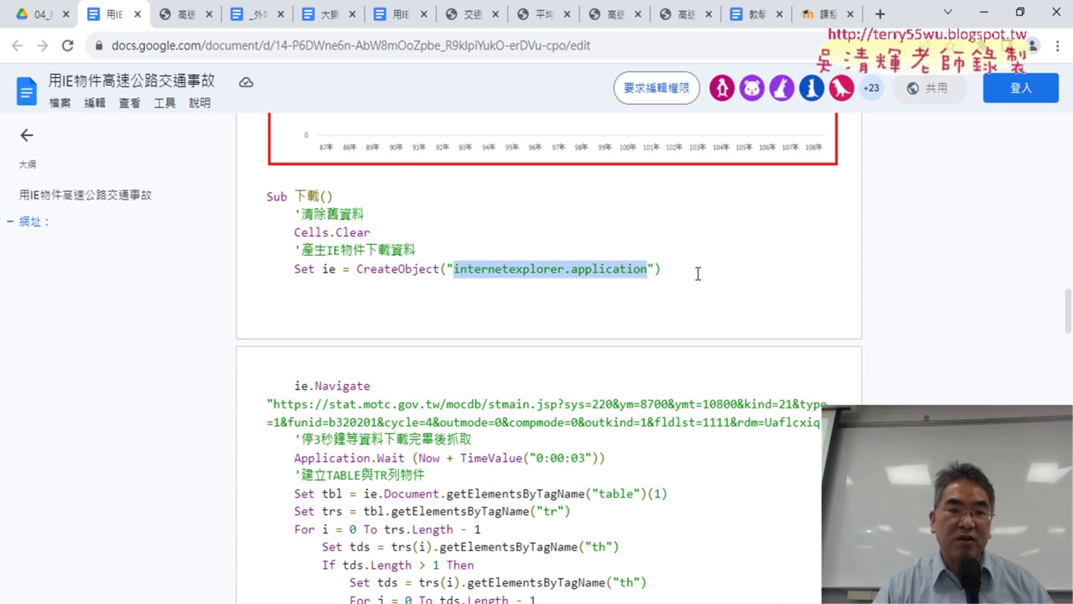
Highlight the table-element line and the table/row objects comment, then switch to the 高速公路交通事故 tab.
{"action": "scroll", "coordinate": [659, 371], "scroll_direction": "down", "scroll_amount": 2}
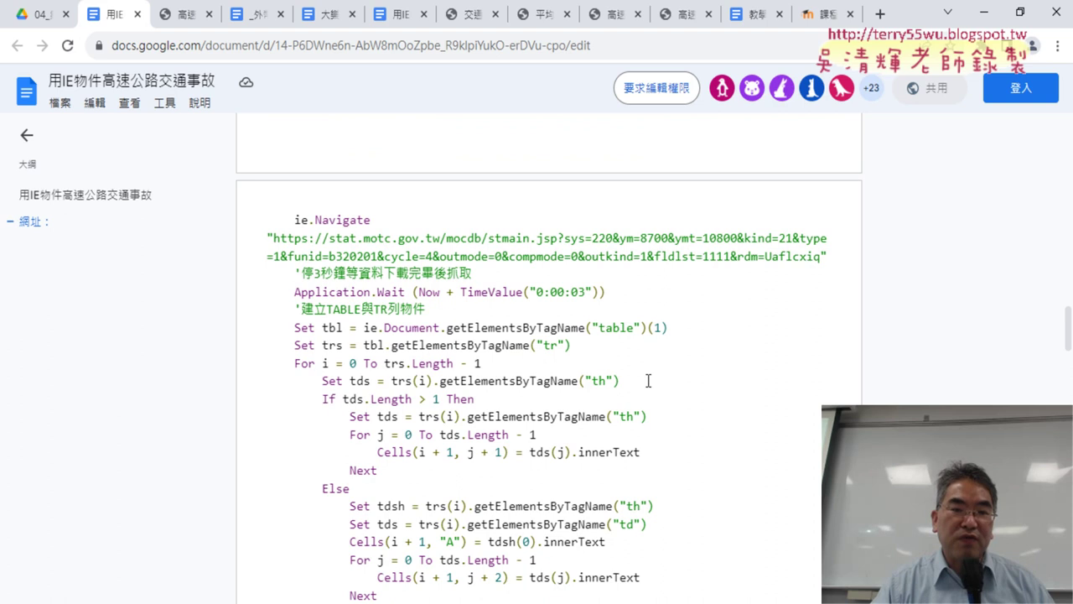
{"action": "scroll", "coordinate": [648, 377], "scroll_direction": "down", "scroll_amount": 1}
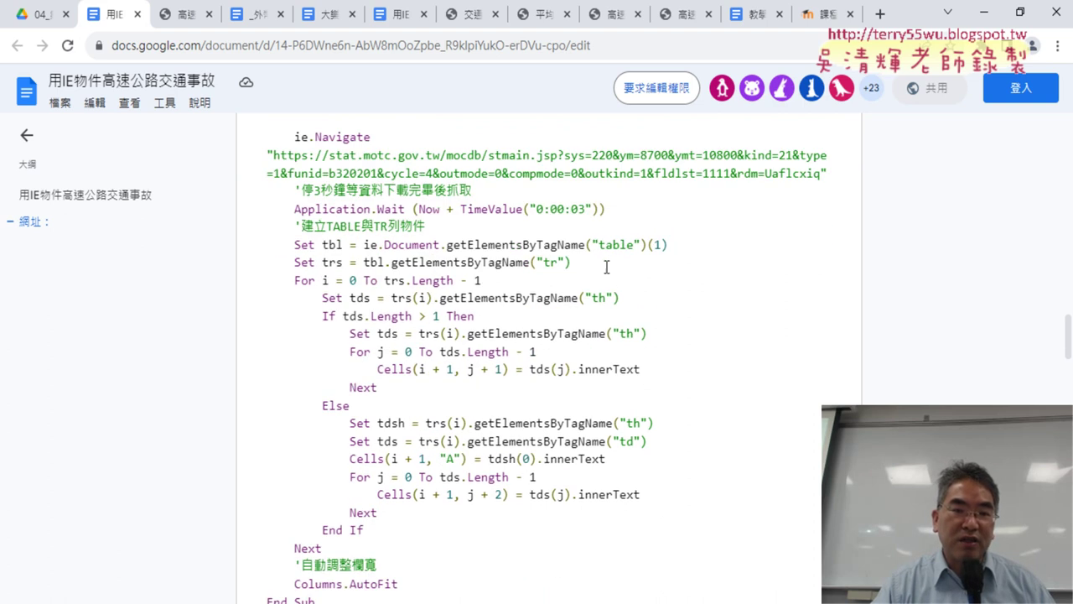
{"action": "left_click_drag", "start_coordinate": [294, 244], "coordinate": [530, 245]}
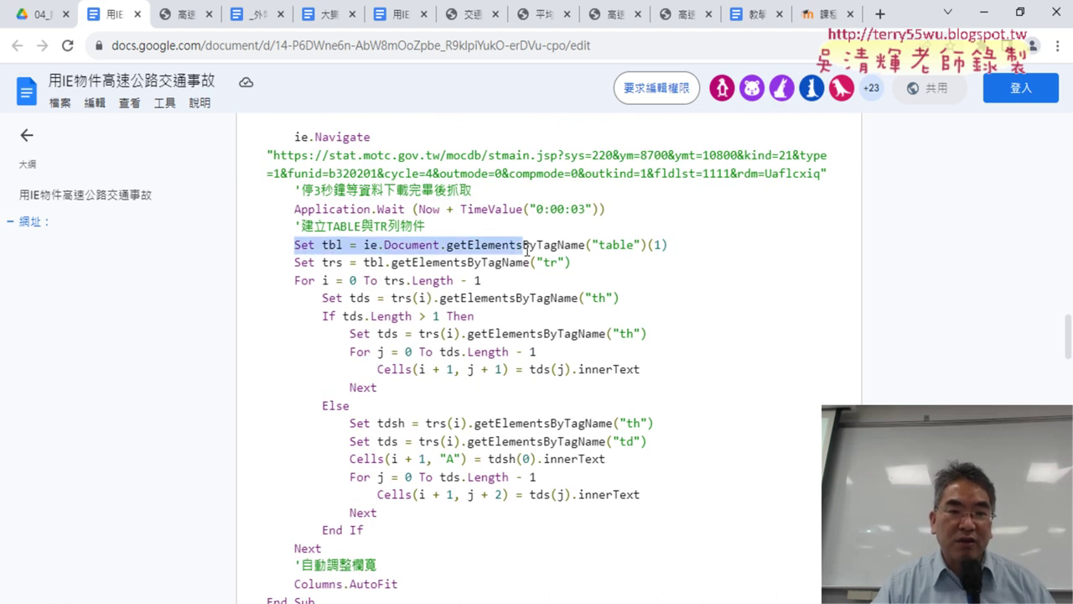
{"action": "left_click", "coordinate": [321, 231]}
{"action": "left_click_drag", "start_coordinate": [295, 225], "coordinate": [433, 227]}
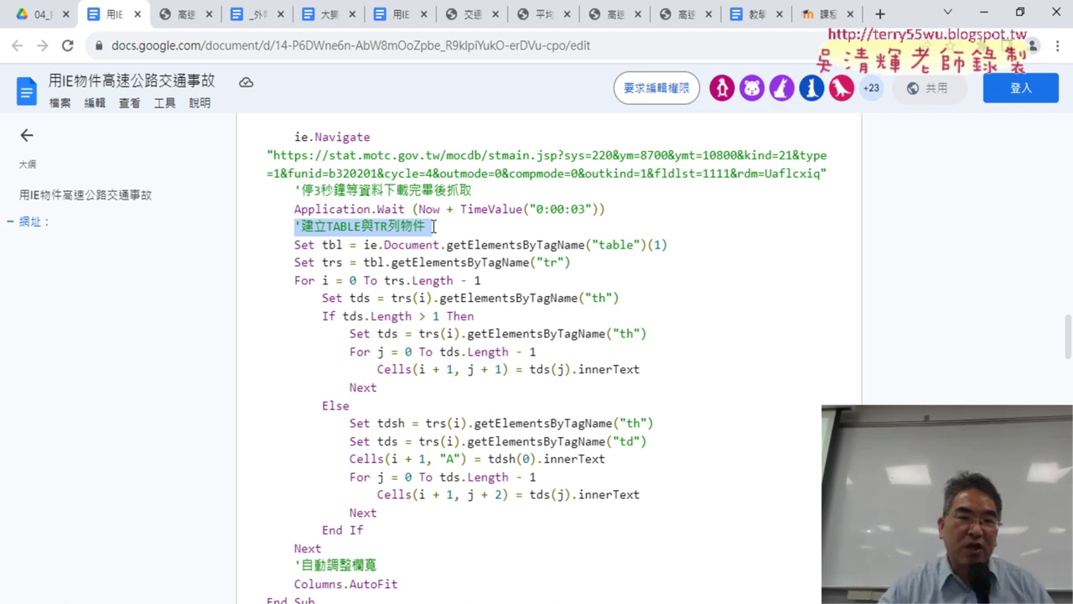
{"action": "left_click", "coordinate": [180, 15]}
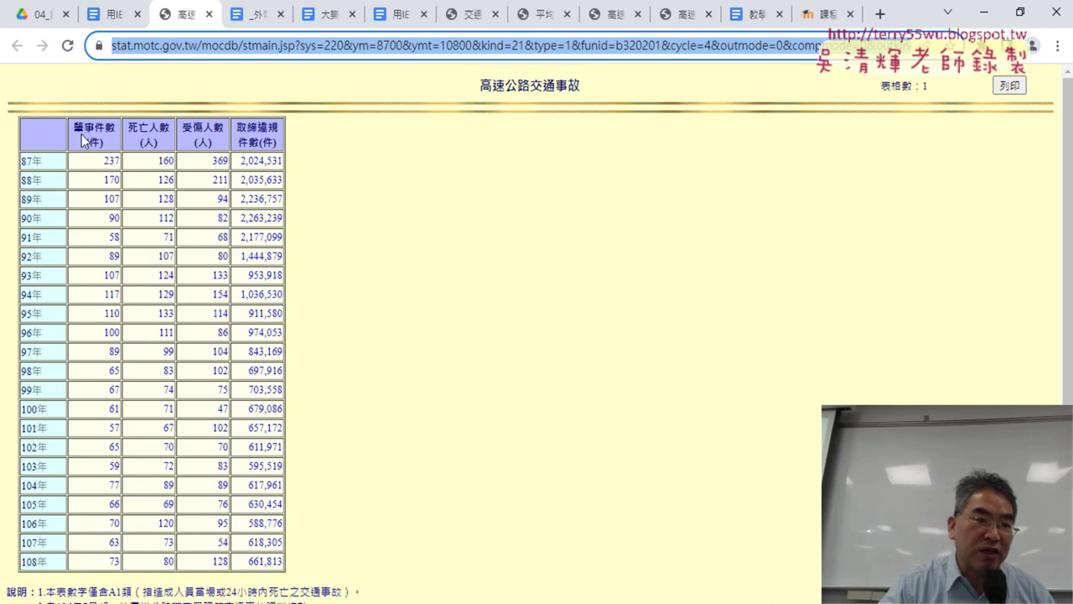
Select the accident table's header text and Inspect it to show its th elements in DevTools.
{"action": "left_click_drag", "start_coordinate": [77, 127], "coordinate": [280, 148]}
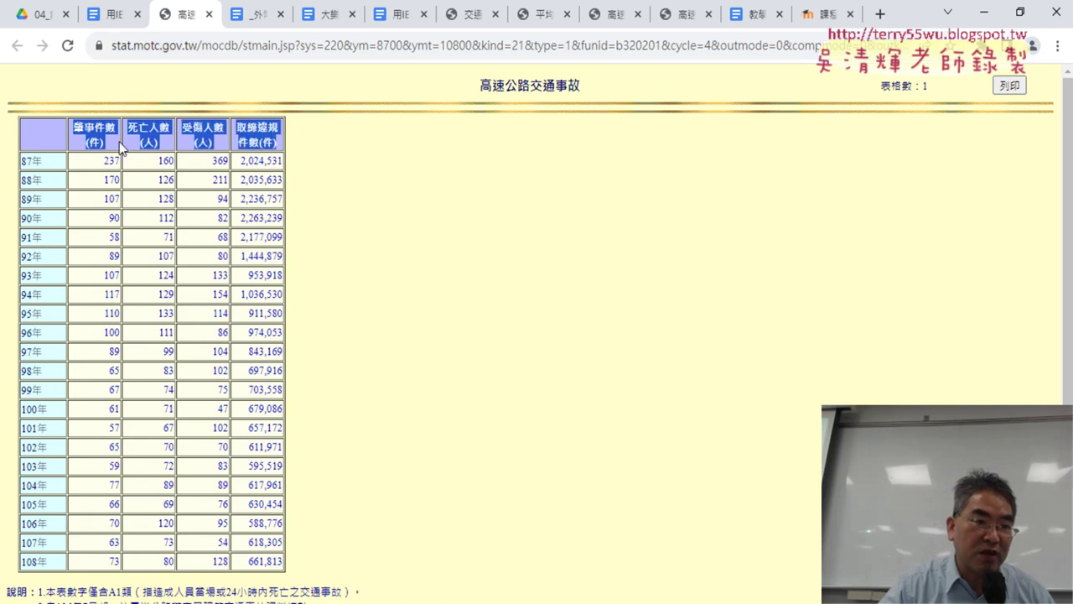
{"action": "right_click", "coordinate": [82, 136]}
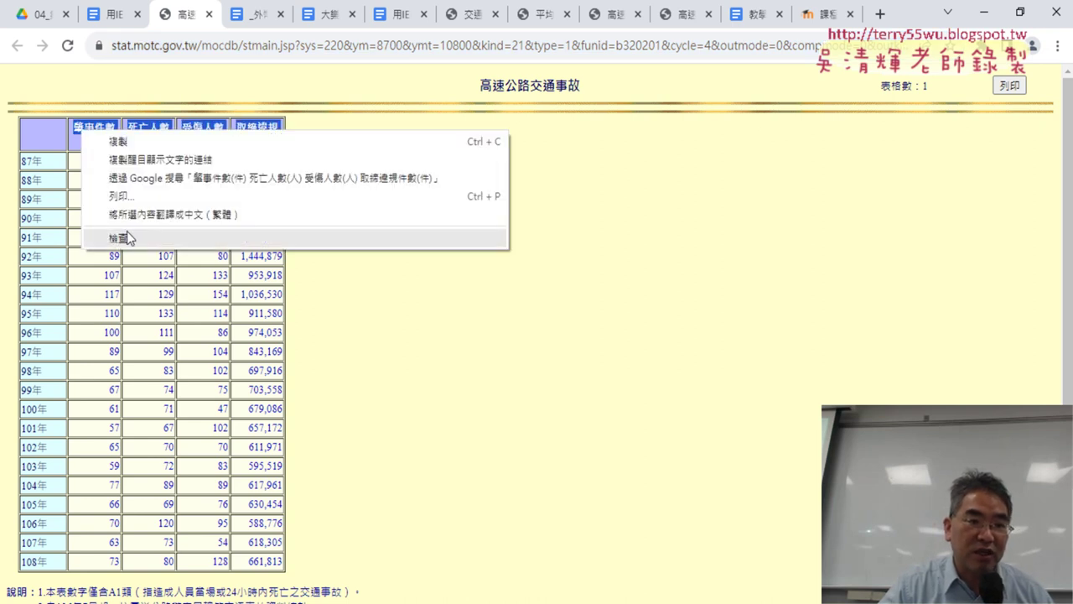
{"action": "left_click", "coordinate": [126, 230]}
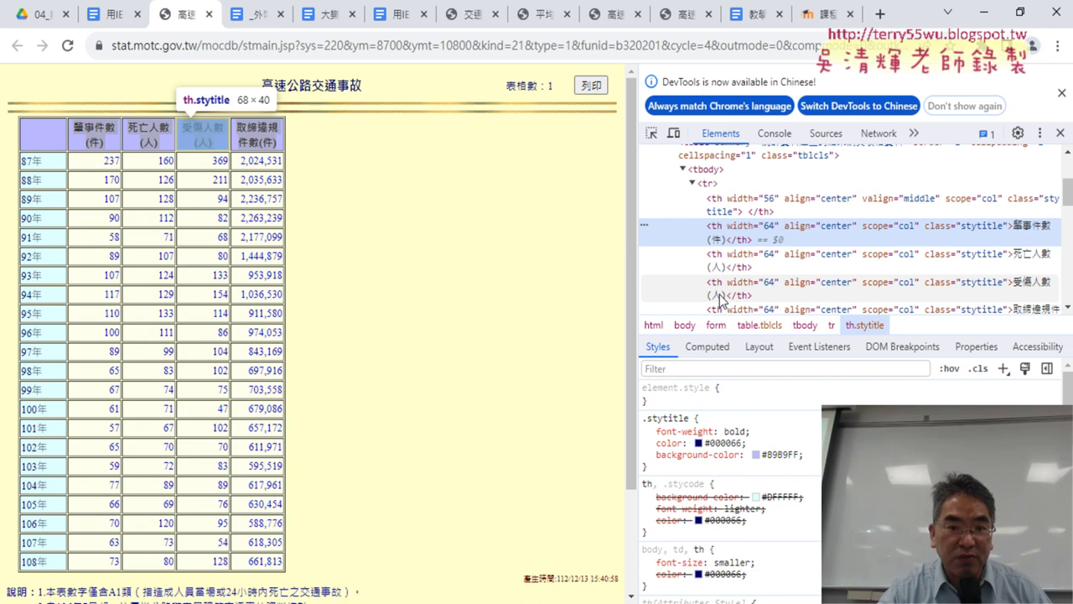
Expand and collapse the header row and 87年 row tr nodes to compare their th and td cells.
{"action": "left_click", "coordinate": [692, 185]}
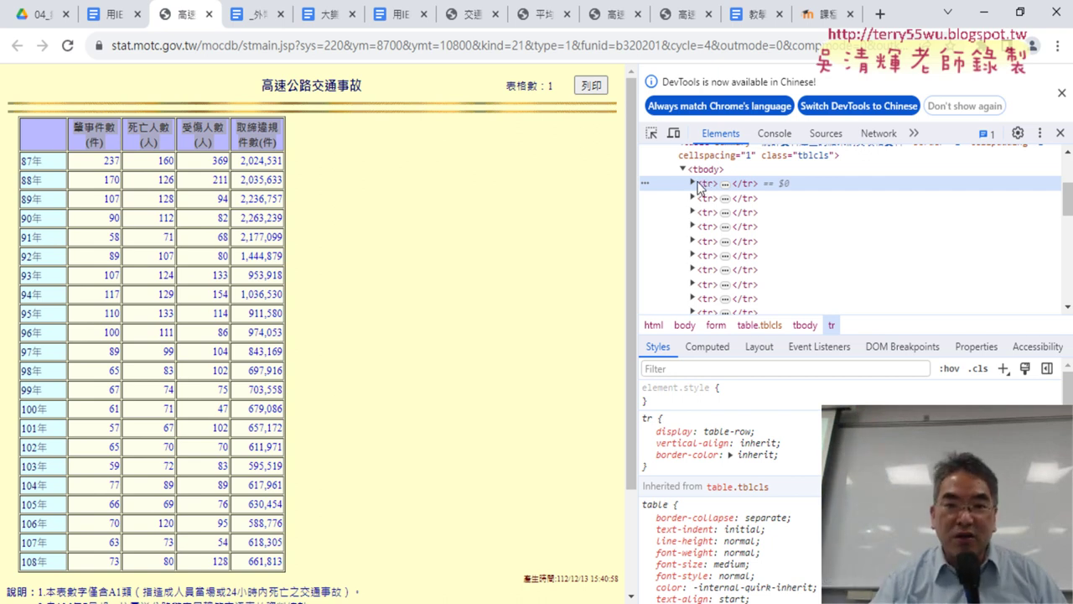
{"action": "left_click", "coordinate": [692, 183]}
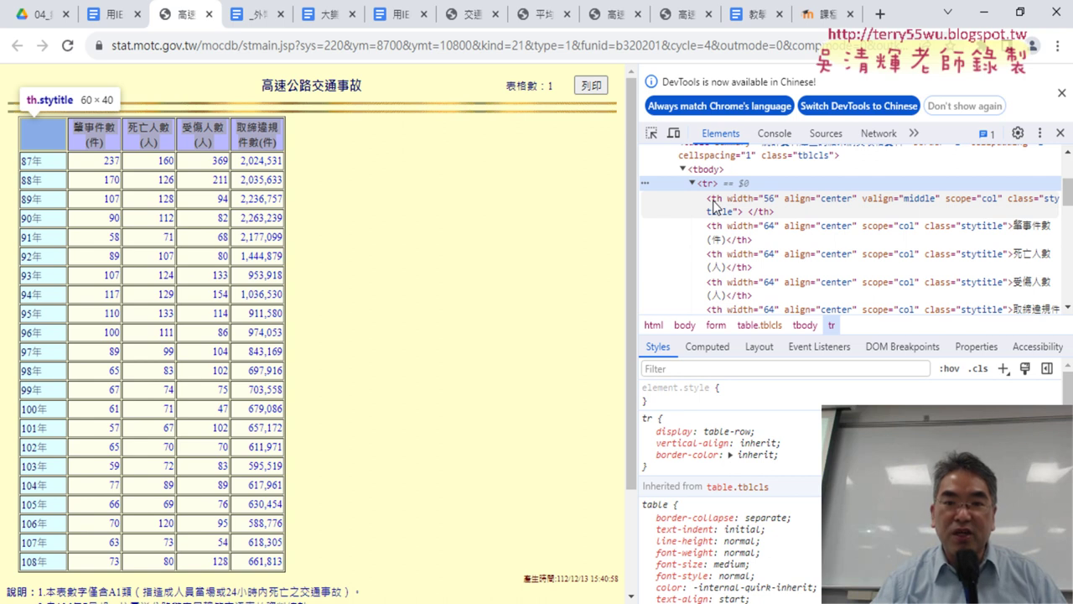
{"action": "left_click", "coordinate": [692, 183]}
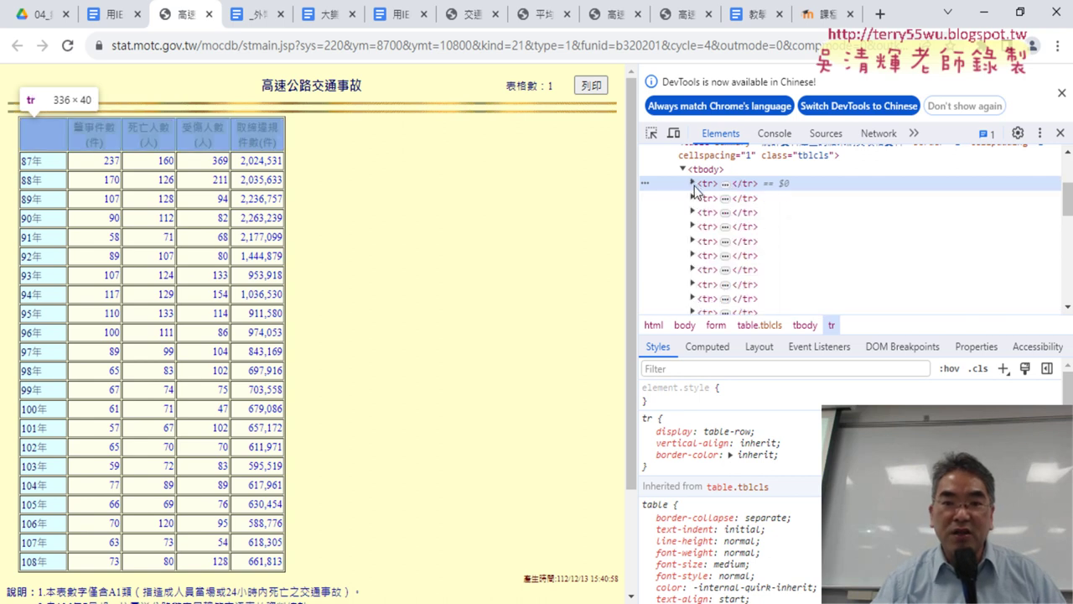
{"action": "left_click", "coordinate": [695, 198]}
{"action": "left_click", "coordinate": [693, 198]}
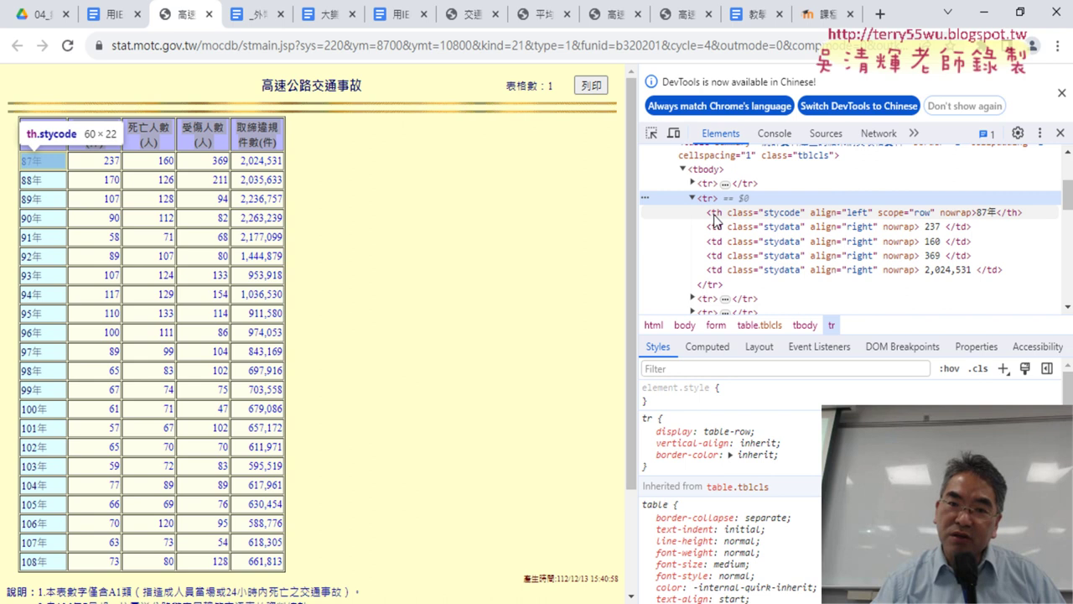
{"action": "left_click", "coordinate": [693, 199]}
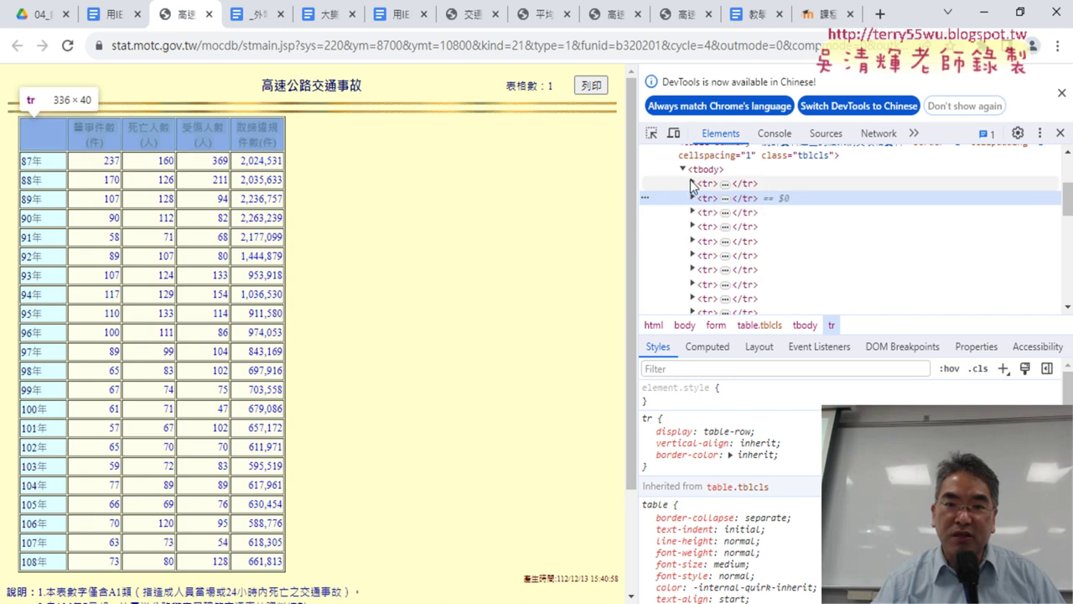
{"action": "left_click", "coordinate": [693, 184]}
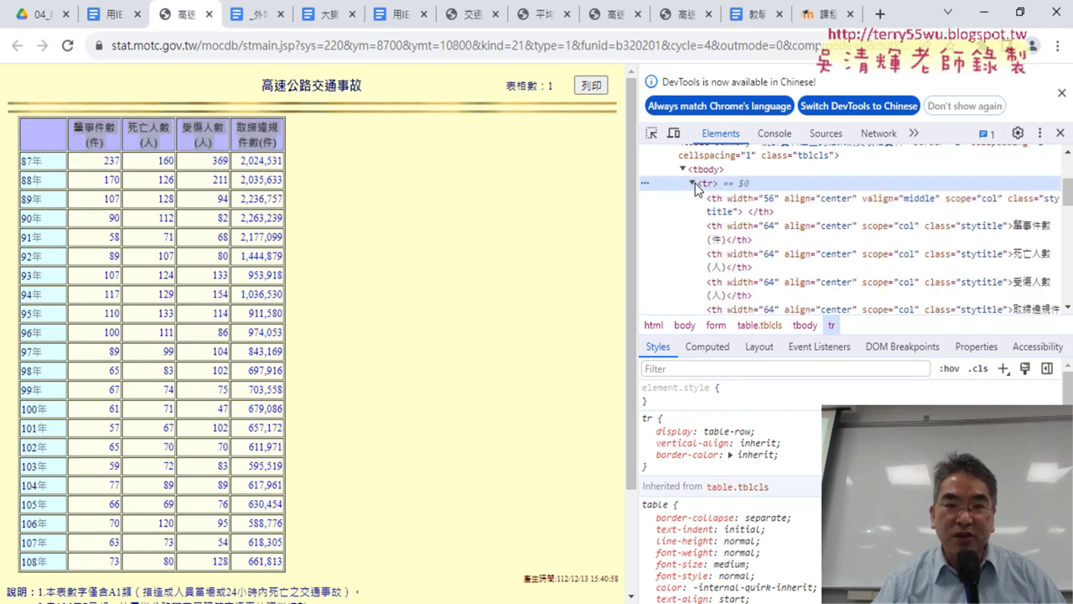
{"action": "left_click", "coordinate": [692, 184]}
{"action": "left_click", "coordinate": [693, 198]}
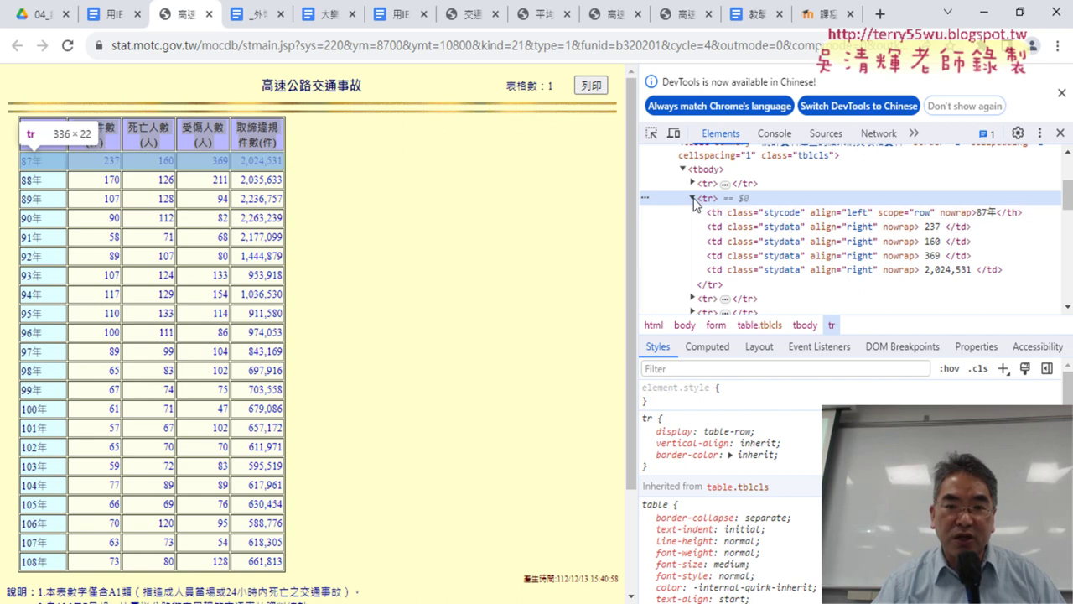
{"action": "left_click", "coordinate": [692, 198]}
Expand the 88年, 89年 and 87年 rows, then collapse the header row, leaving 87年 expanded.
{"action": "left_click", "coordinate": [693, 212]}
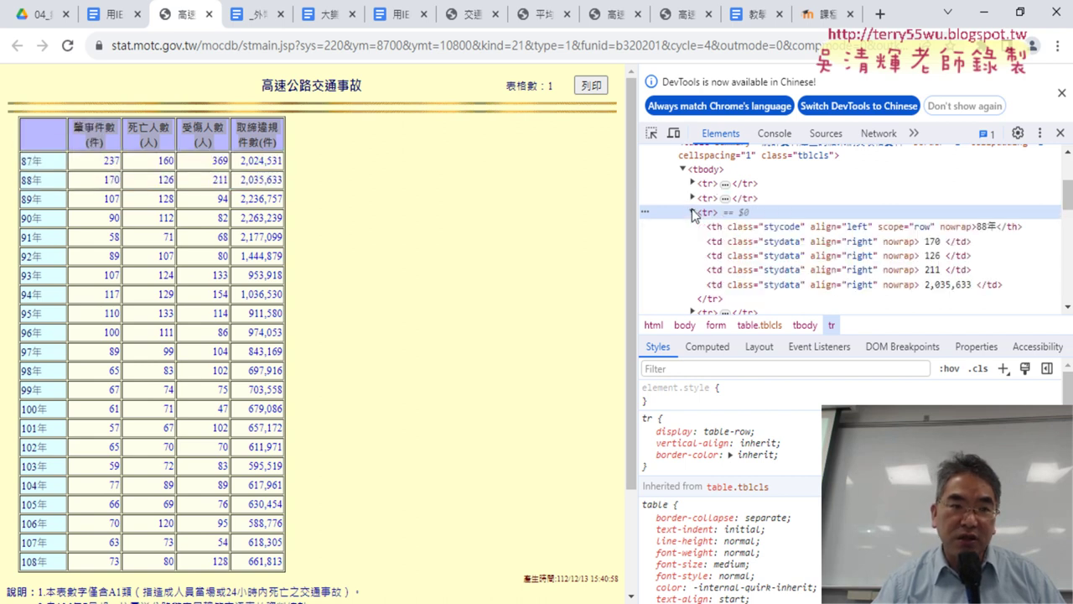
{"action": "left_click", "coordinate": [692, 212]}
{"action": "left_click", "coordinate": [692, 226]}
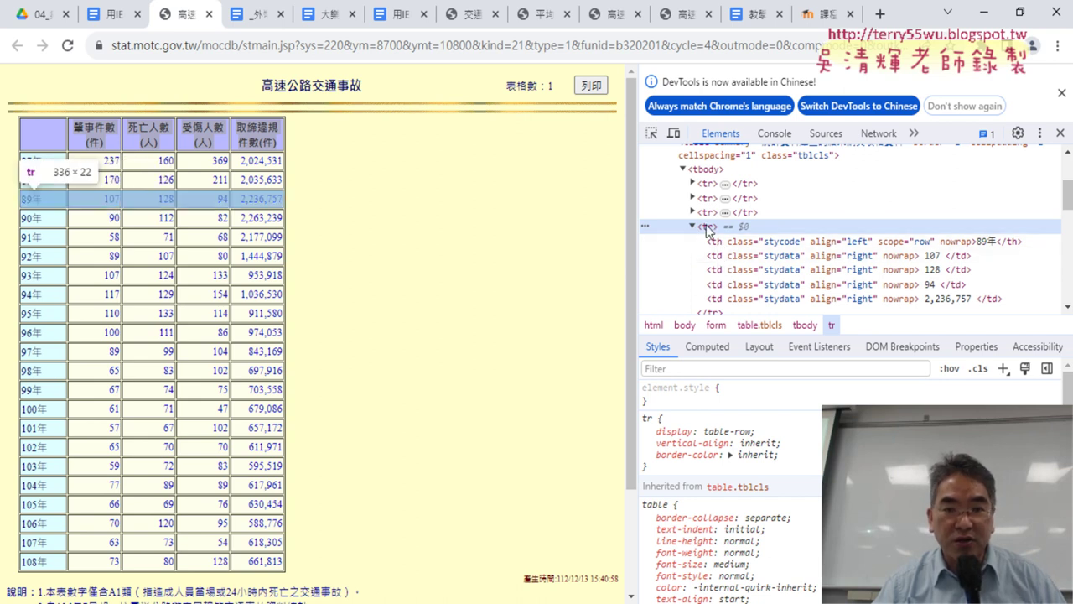
{"action": "left_click", "coordinate": [692, 213]}
{"action": "left_click", "coordinate": [691, 213]}
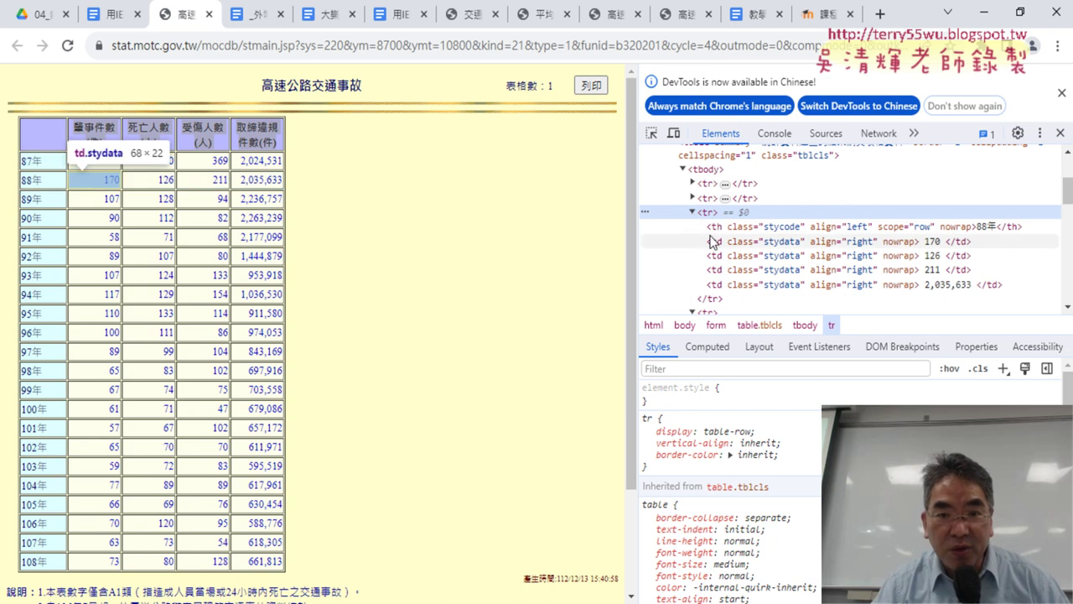
{"action": "left_click", "coordinate": [694, 200]}
{"action": "left_click", "coordinate": [692, 197]}
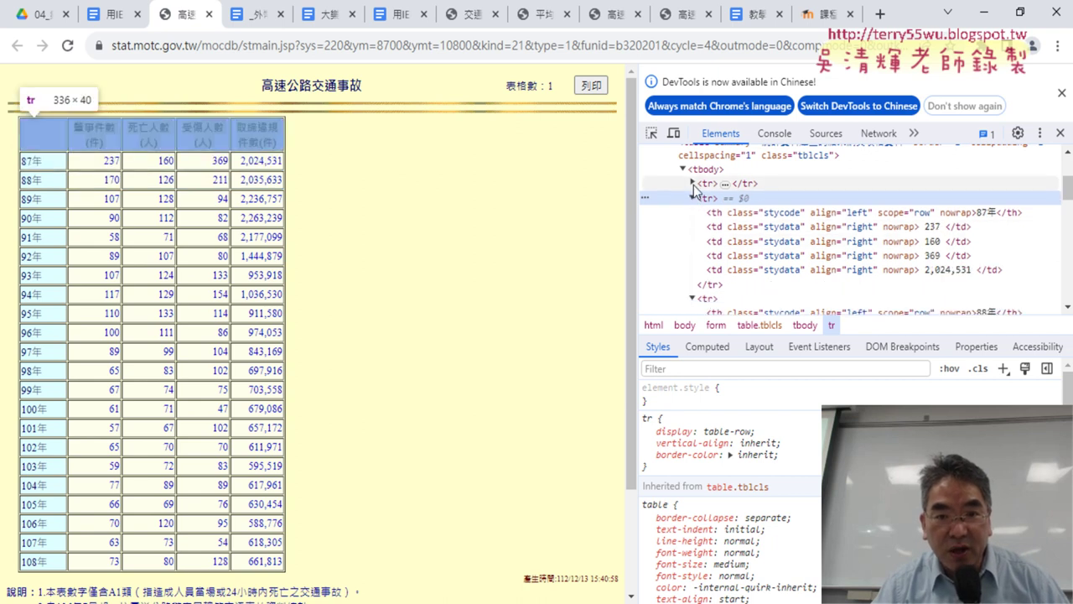
{"action": "left_click", "coordinate": [692, 184]}
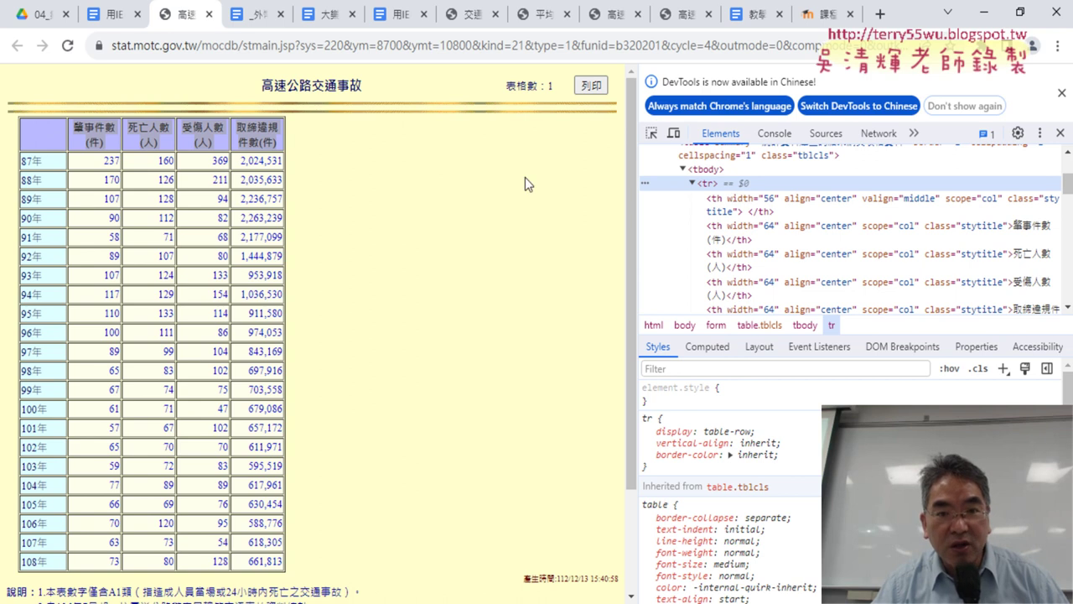
{"action": "left_click", "coordinate": [691, 182]}
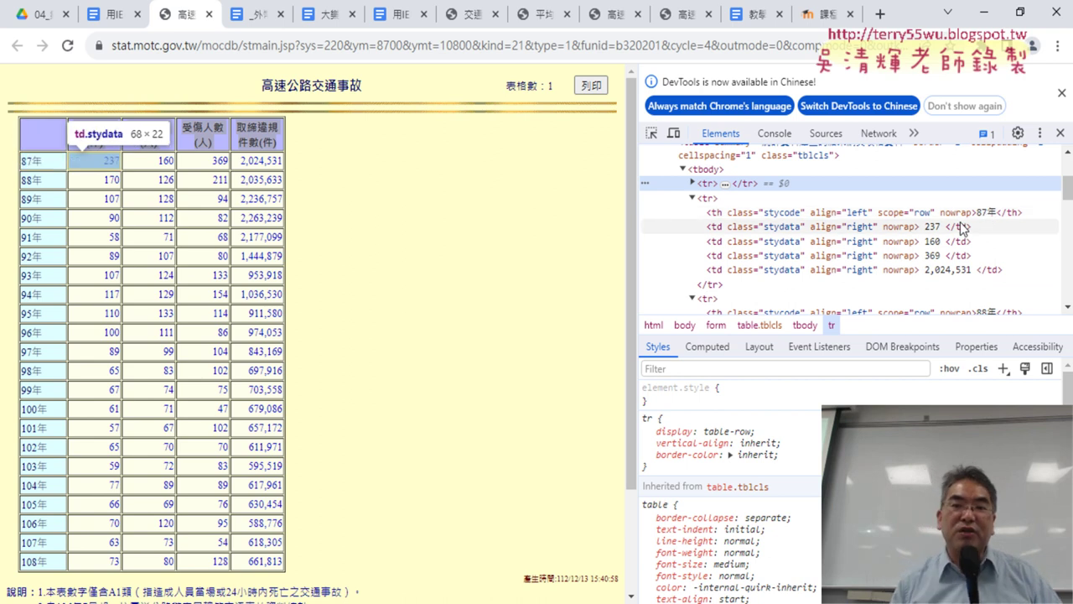
Return to the VBA editor showing Module1's Sub 下載() macro that loops over the table rows.
{"action": "left_click", "coordinate": [554, 602]}
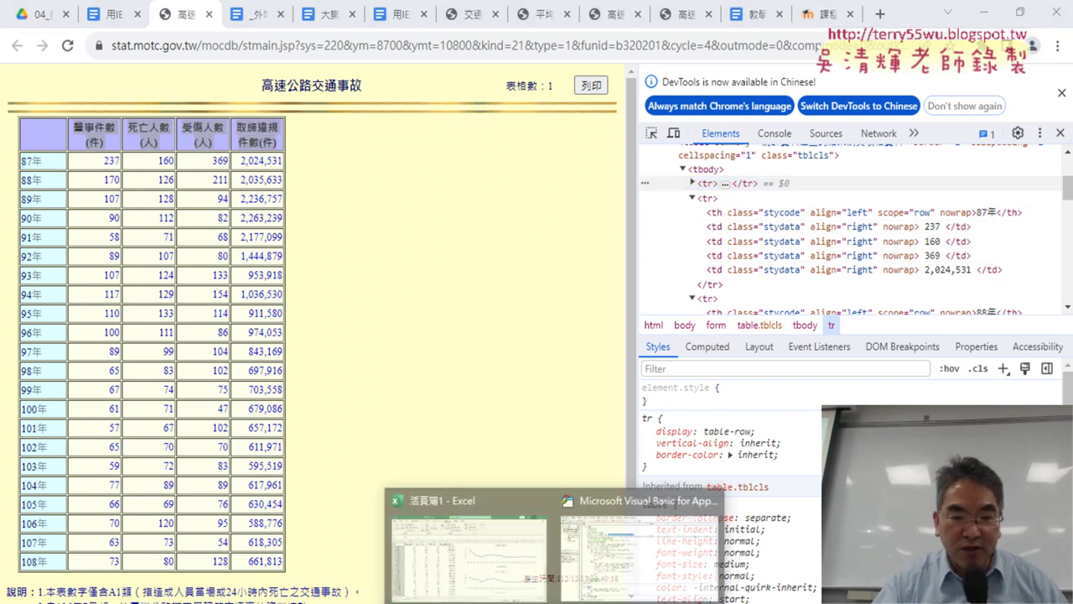
{"action": "left_click", "coordinate": [637, 545]}
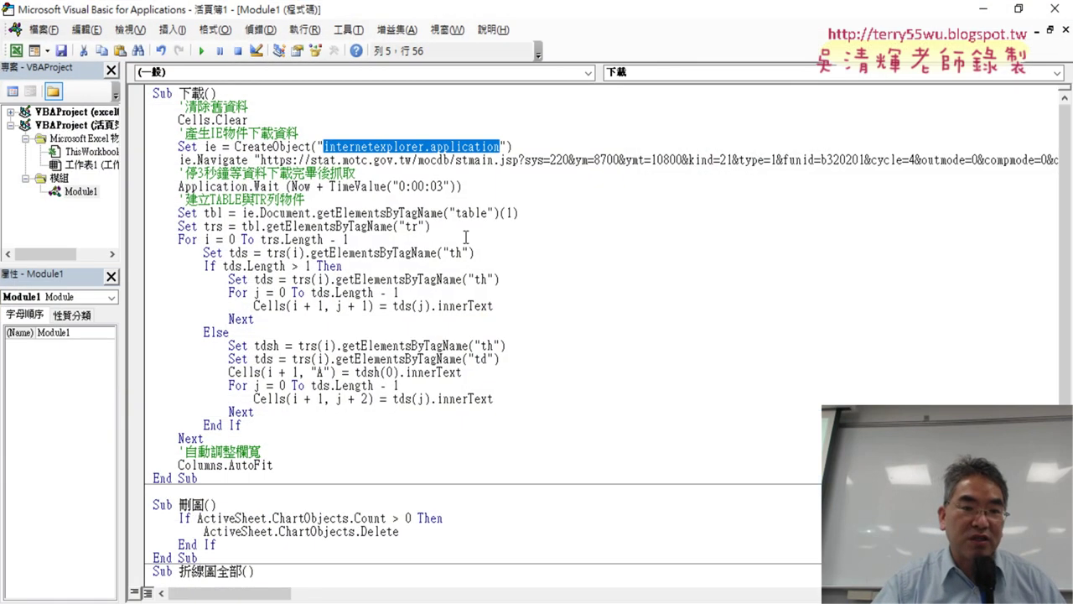
{"action": "left_click", "coordinate": [465, 238]}
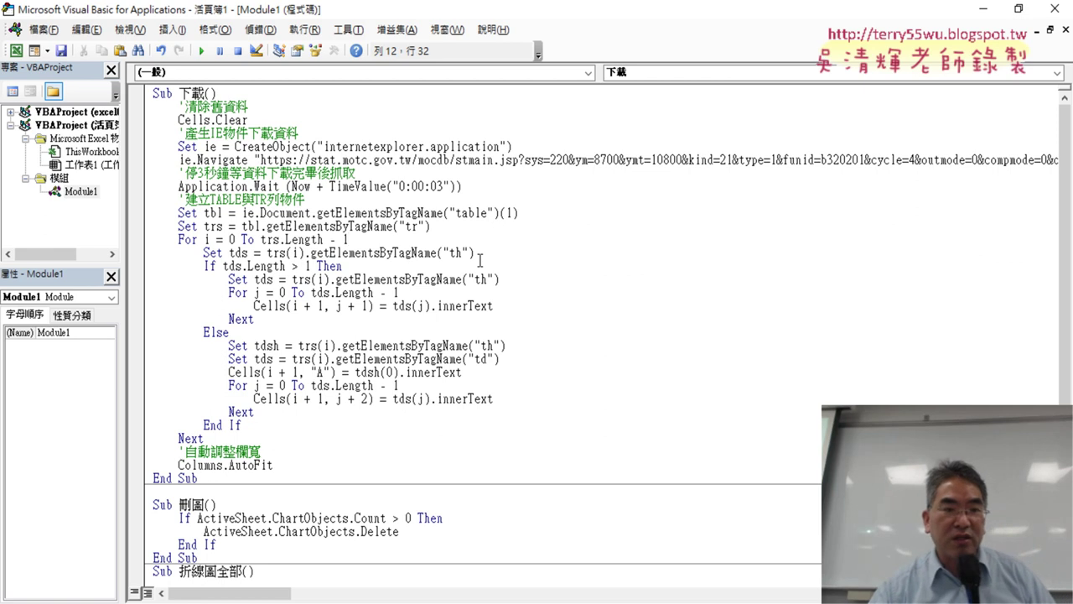